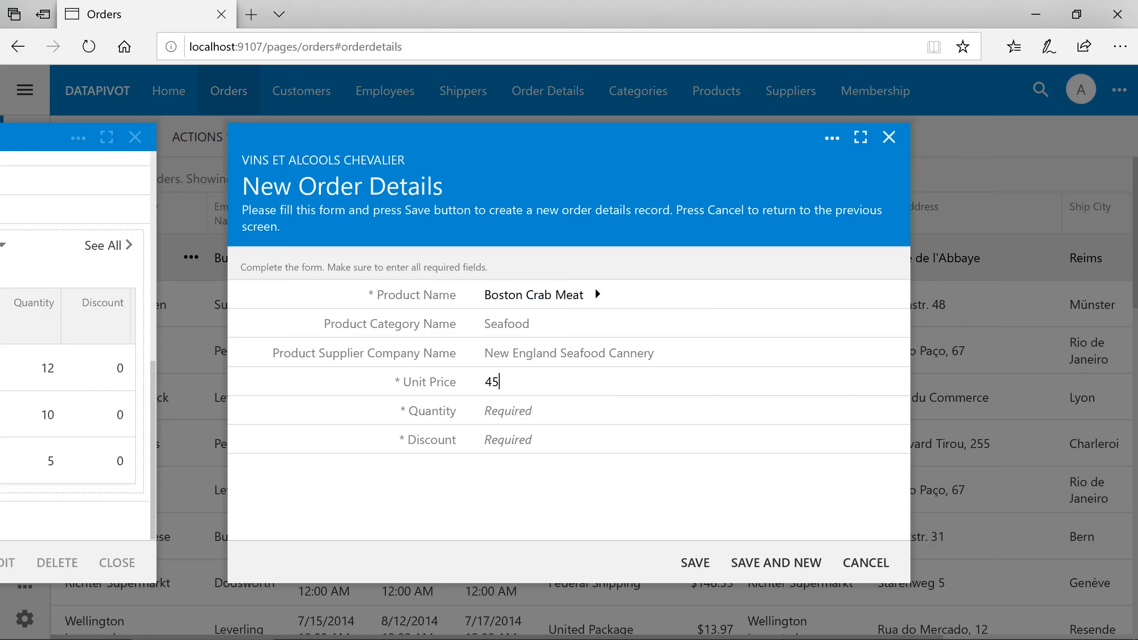
Enter quantity 1 and discount 0 on the Boston Crab Meat line and save it.
{"action": "key", "text": "Tab"}
{"action": "type", "text": "1"}
{"action": "key", "text": "Tab"}
{"action": "type", "text": "0"}
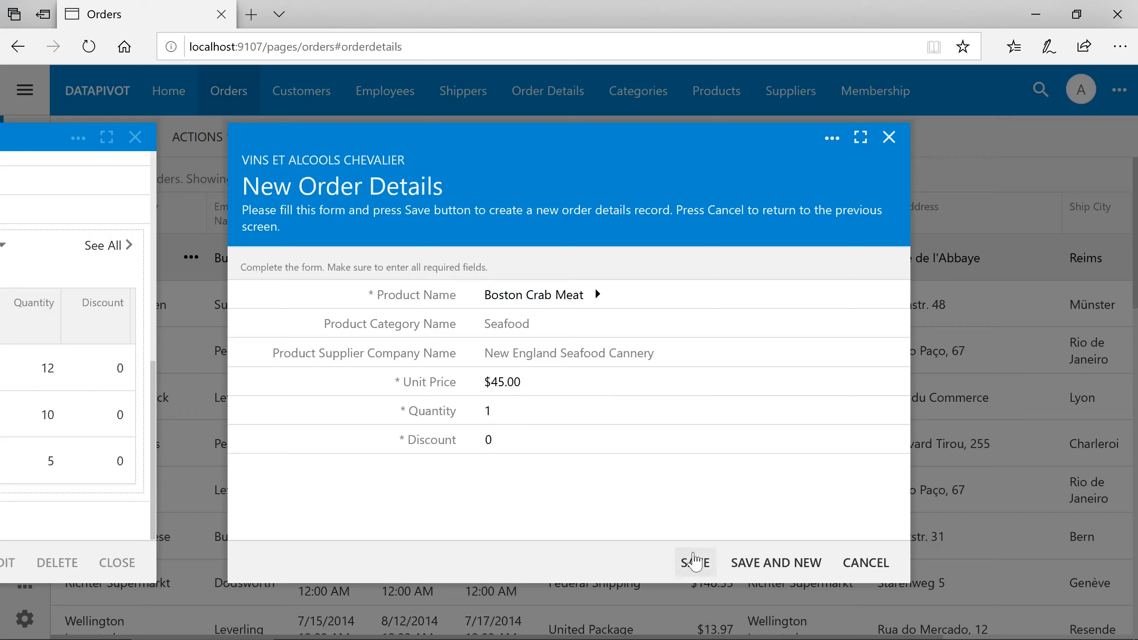
{"action": "left_click", "coordinate": [695, 563]}
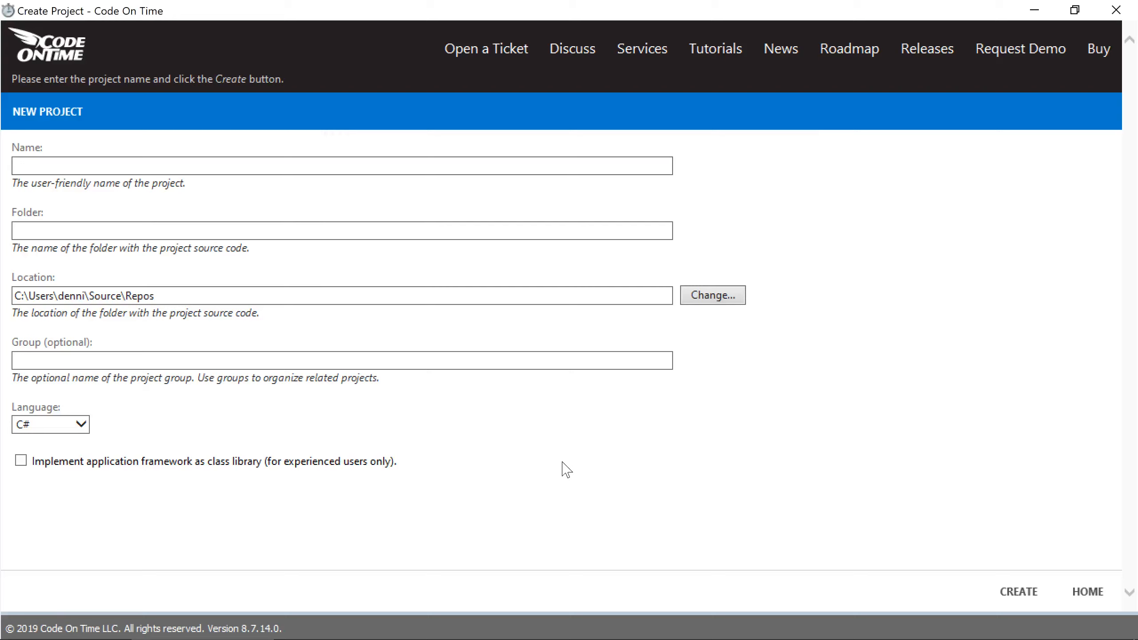
Create a new project named 'Data Pivot' and accept its namespace and framework settings.
{"action": "left_click", "coordinate": [476, 173]}
{"action": "type", "text": "Da"}
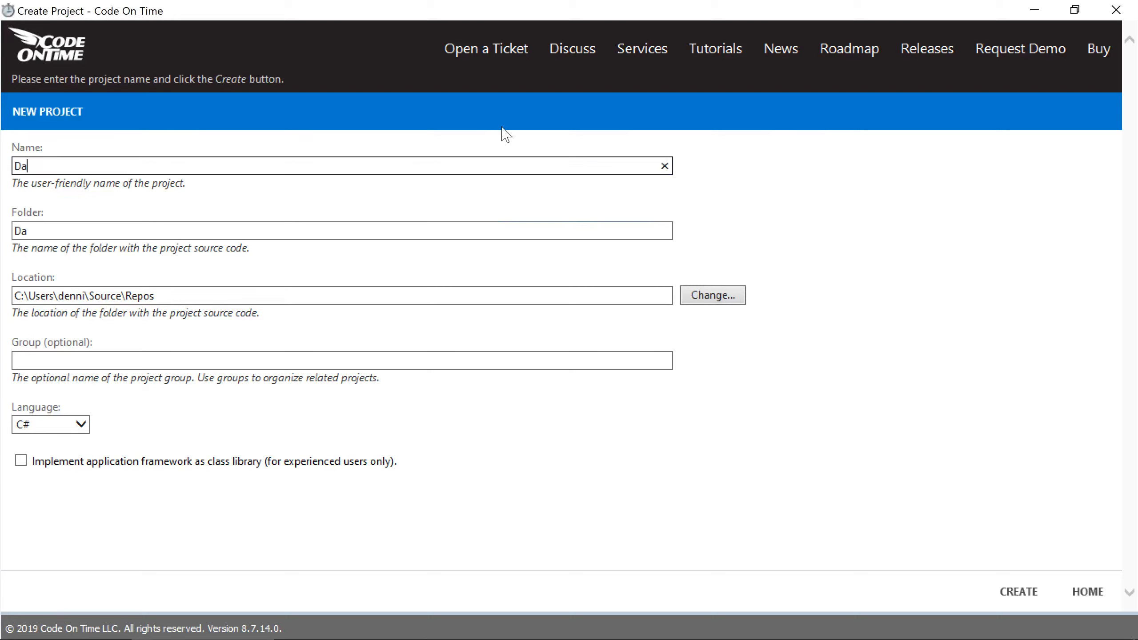
{"action": "type", "text": "ta Pivot"}
{"action": "left_click", "coordinate": [1019, 592]}
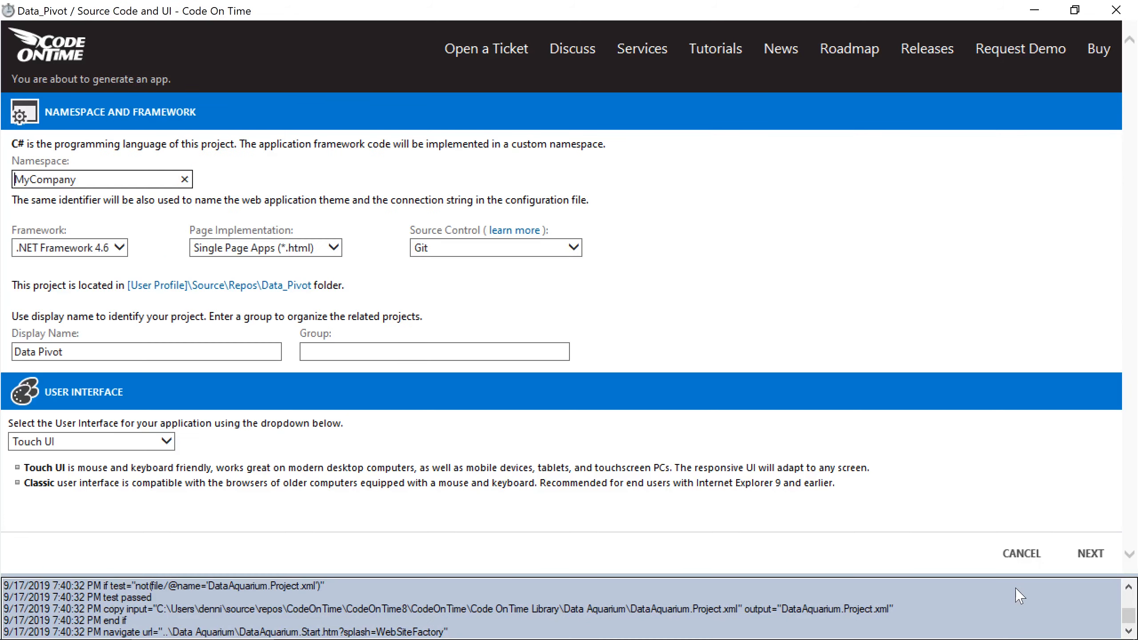
{"action": "left_click", "coordinate": [1089, 554]}
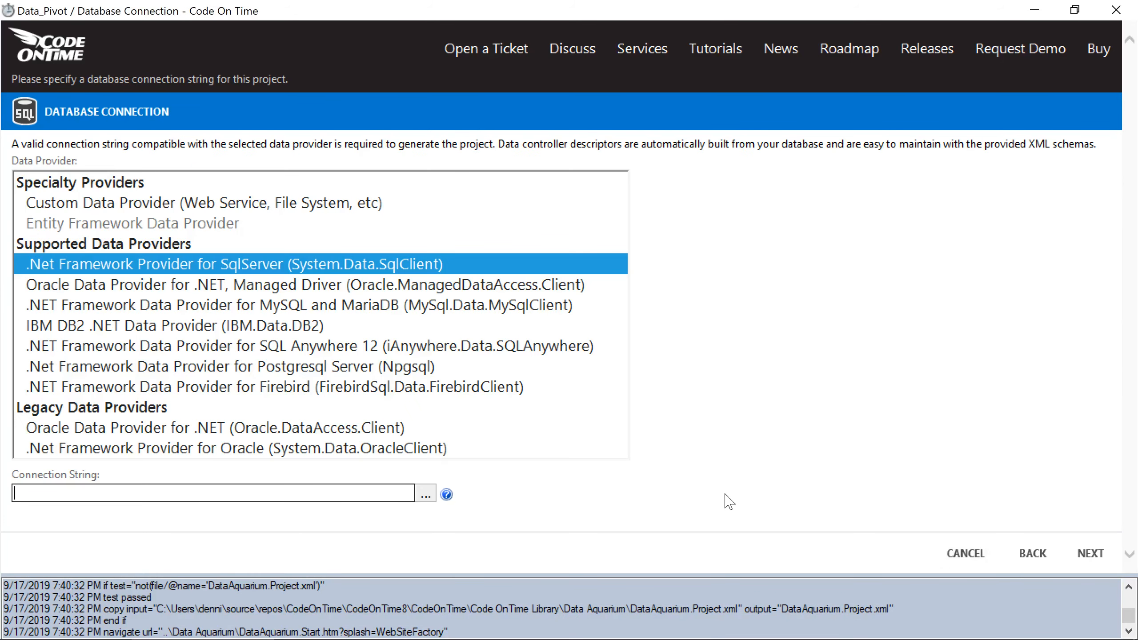
Connect the project to the northwind-pivot SQL Server database, testing the connection and checking membership status.
{"action": "left_click", "coordinate": [426, 494]}
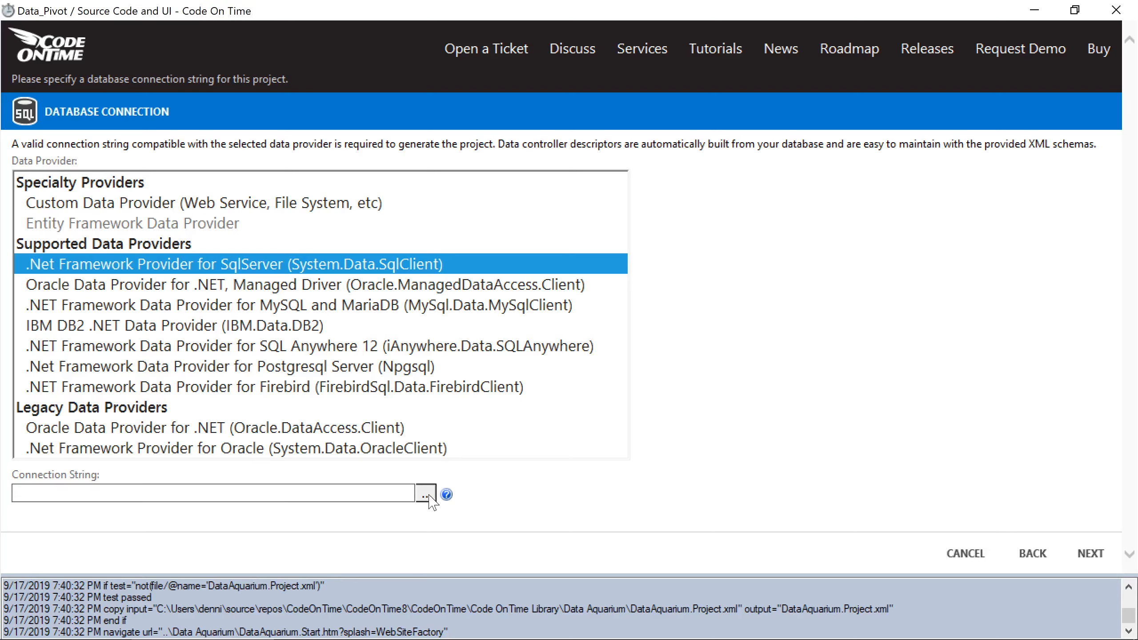
{"action": "left_click", "coordinate": [247, 292]}
{"action": "type", "text": "n"}
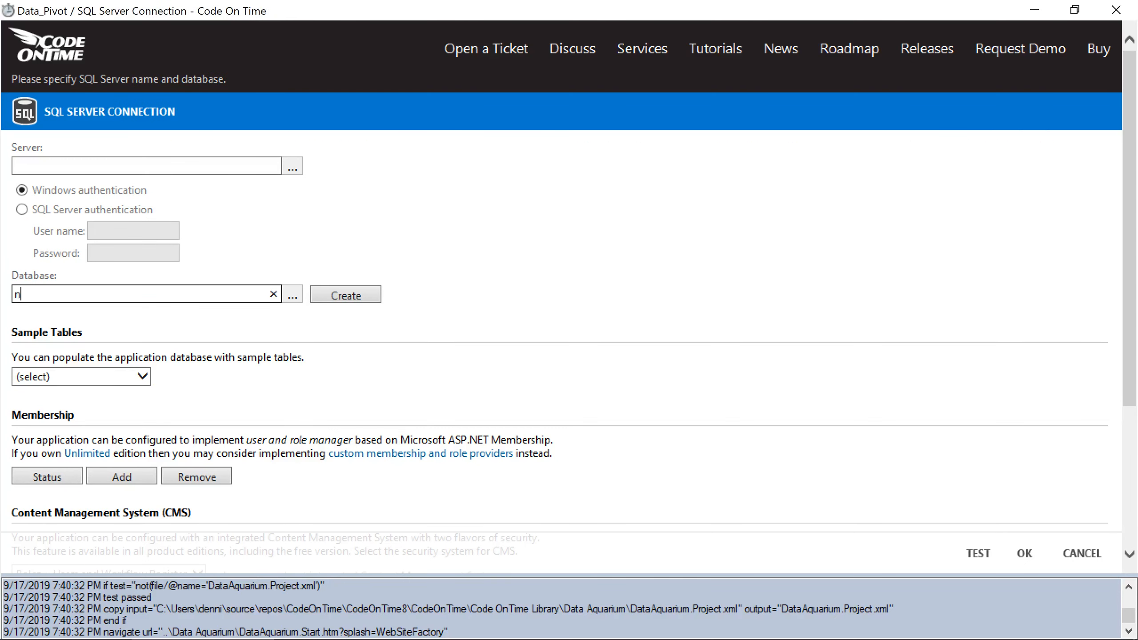
{"action": "type", "text": "orthwind-pivot"}
{"action": "left_click", "coordinate": [972, 556]}
{"action": "key", "text": "Return"}
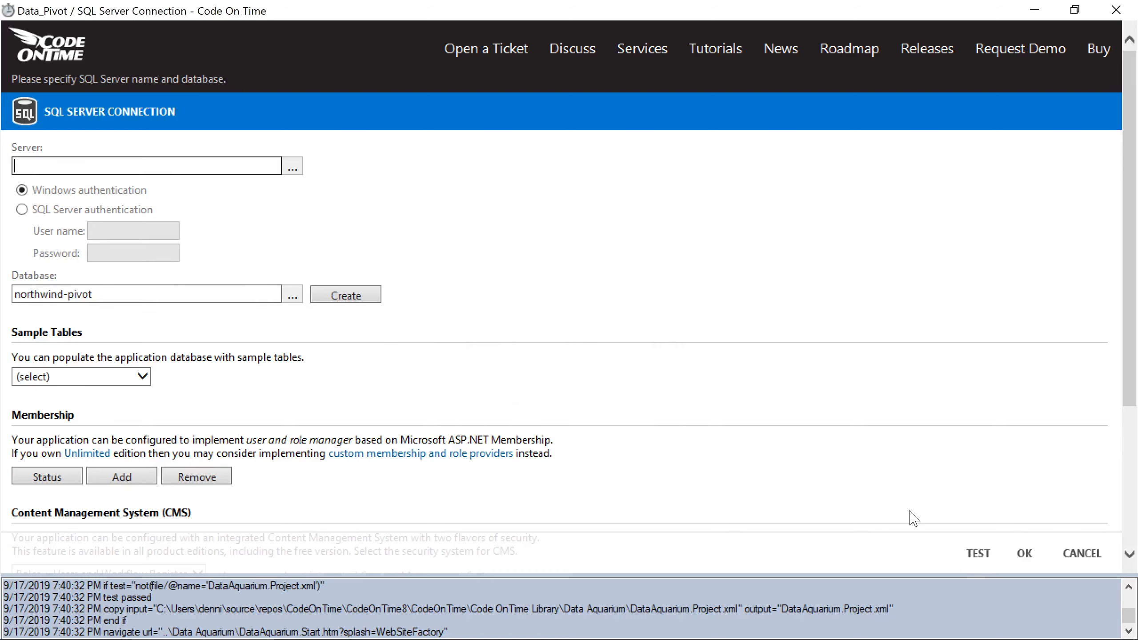
{"action": "left_click", "coordinate": [47, 476]}
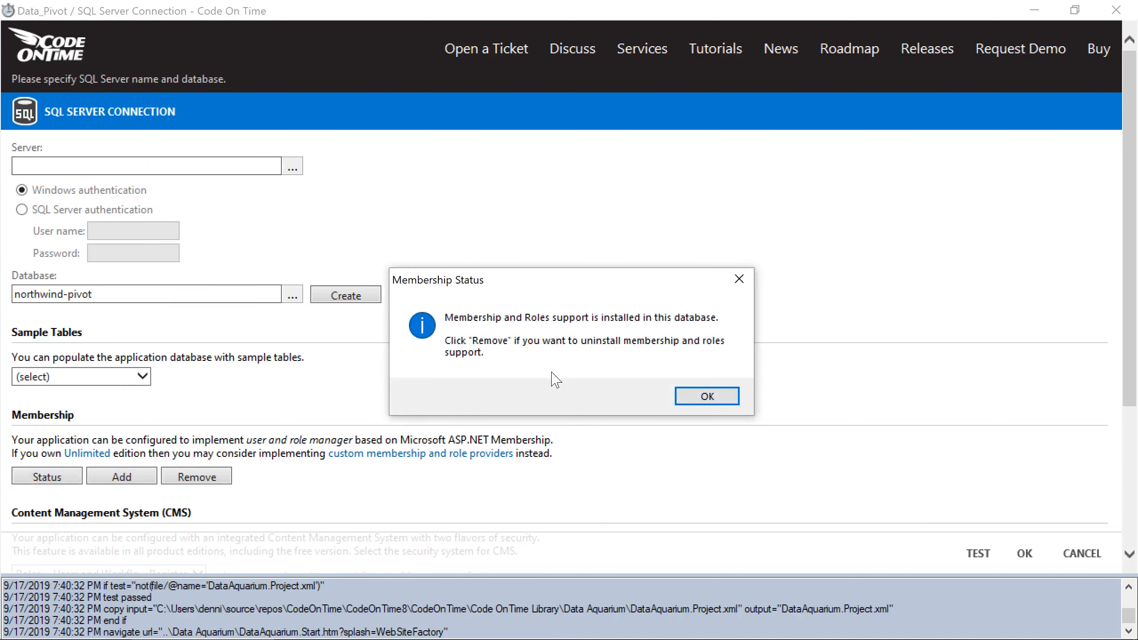
{"action": "left_click", "coordinate": [690, 395]}
{"action": "left_click", "coordinate": [1022, 553]}
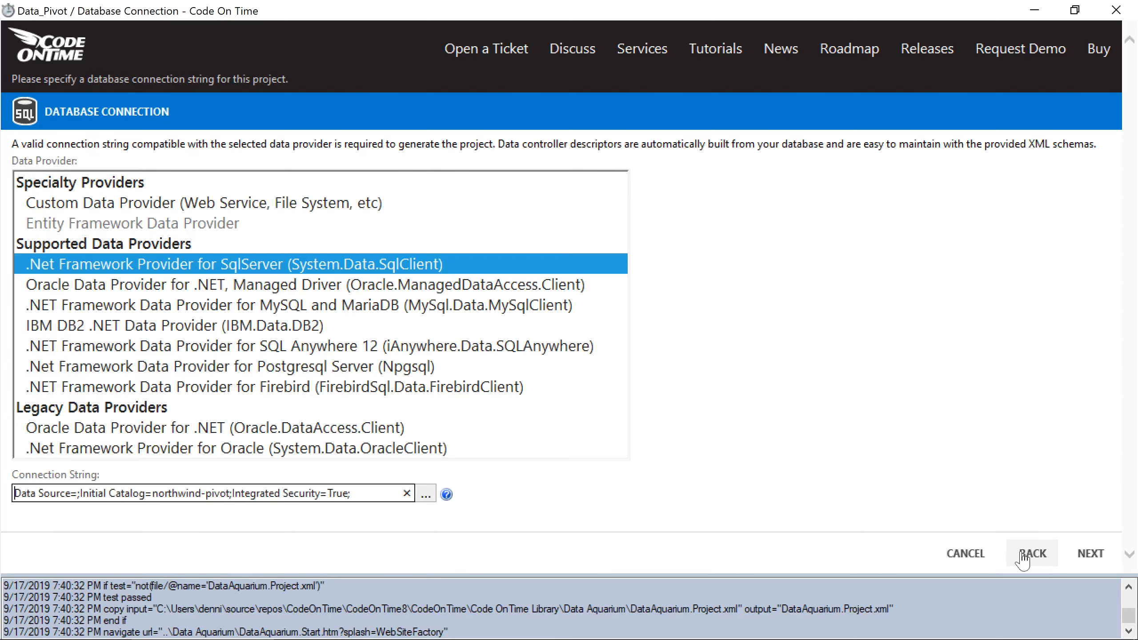
{"action": "left_click", "coordinate": [1075, 552]}
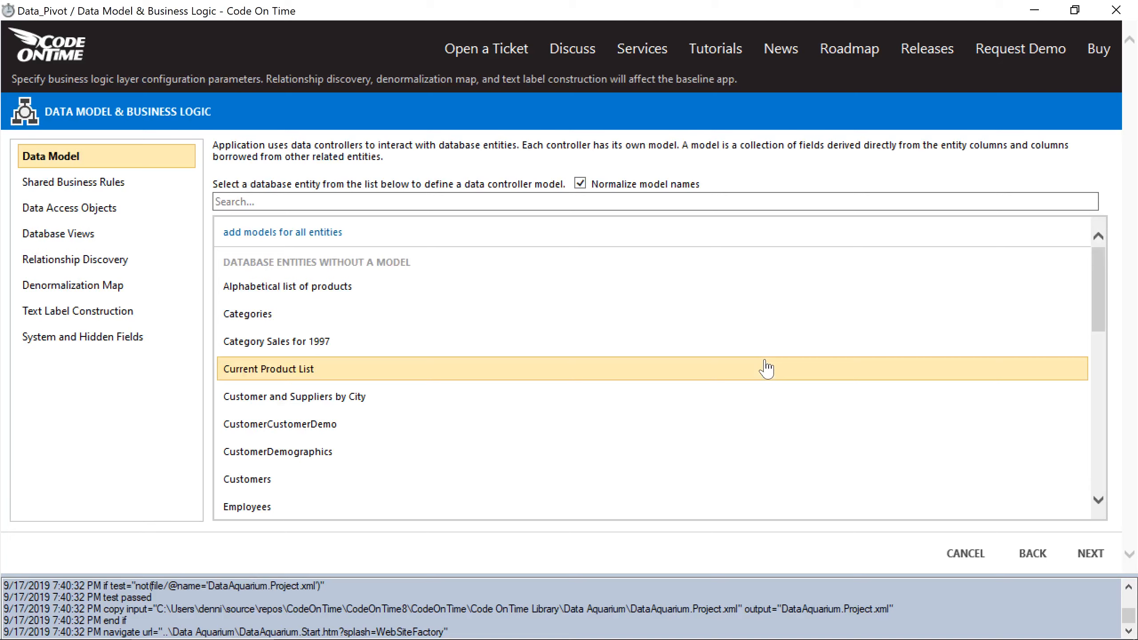
Add an unchanged Orders model and a Customers model sorted ascending by CompanyName.
{"action": "scroll", "coordinate": [766, 363], "scroll_direction": "down", "scroll_amount": 5}
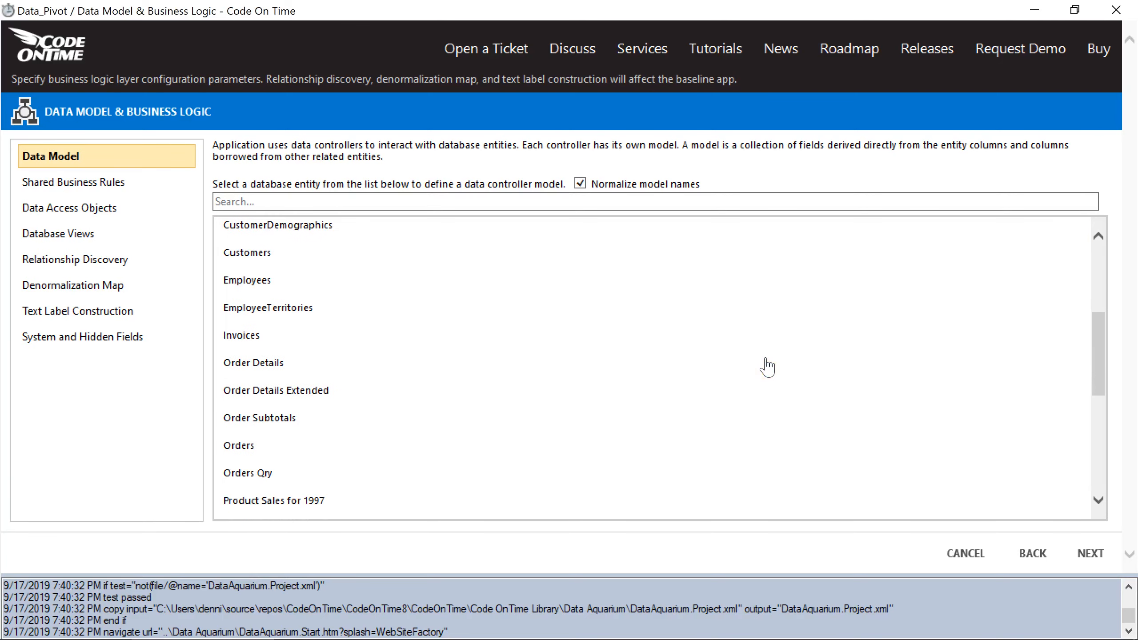
{"action": "left_click", "coordinate": [685, 454]}
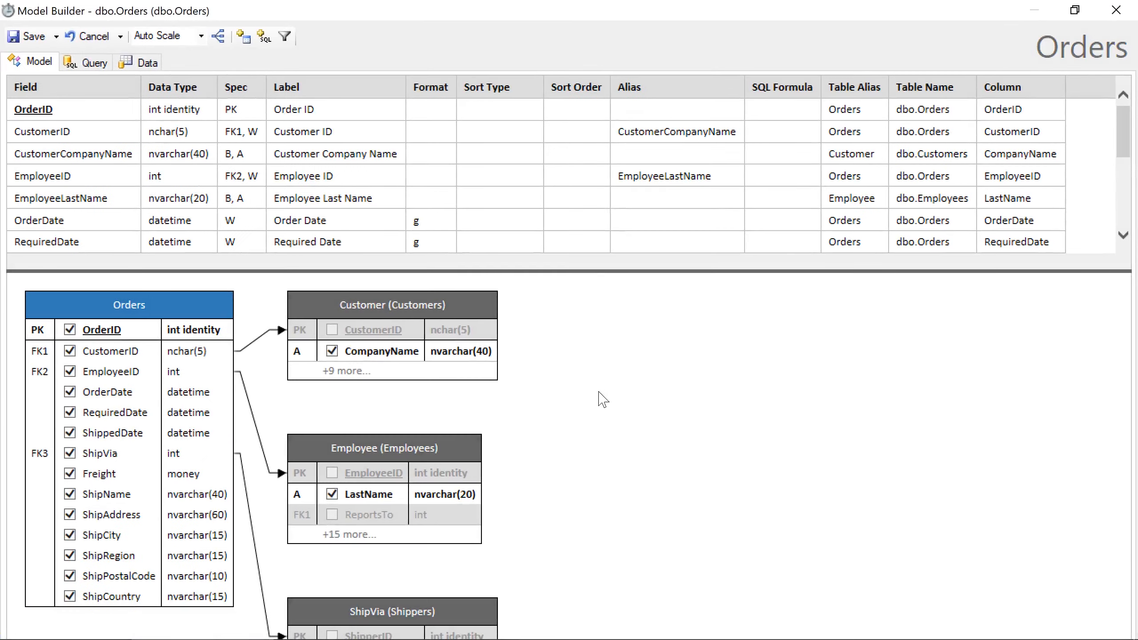
{"action": "left_click", "coordinate": [27, 36]}
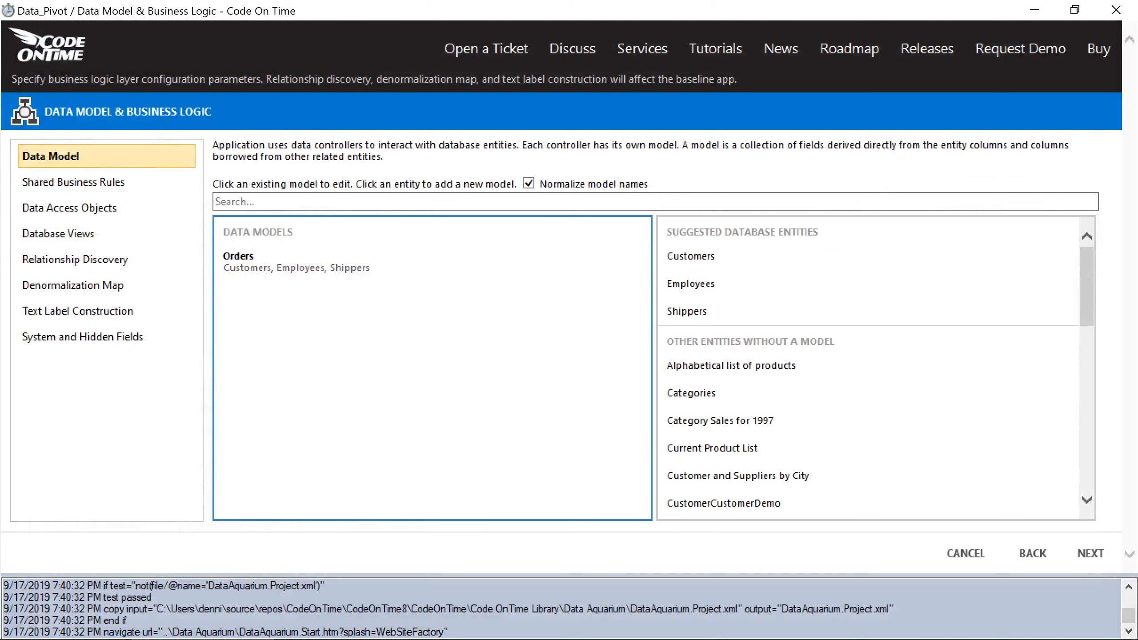
{"action": "left_click", "coordinate": [706, 256]}
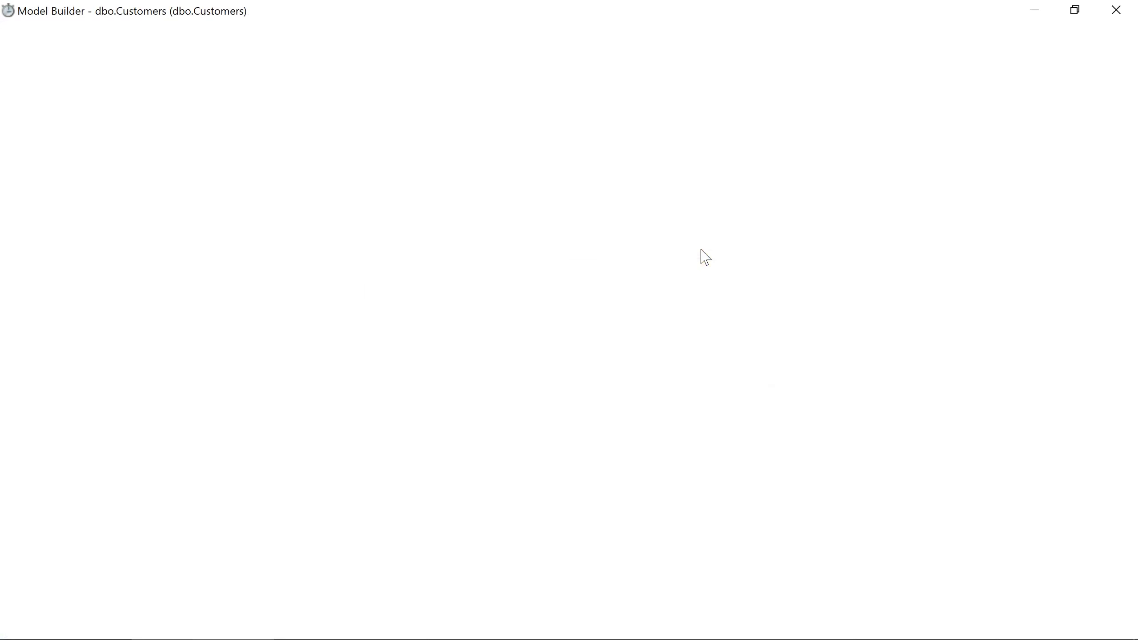
{"action": "left_click", "coordinate": [394, 131]}
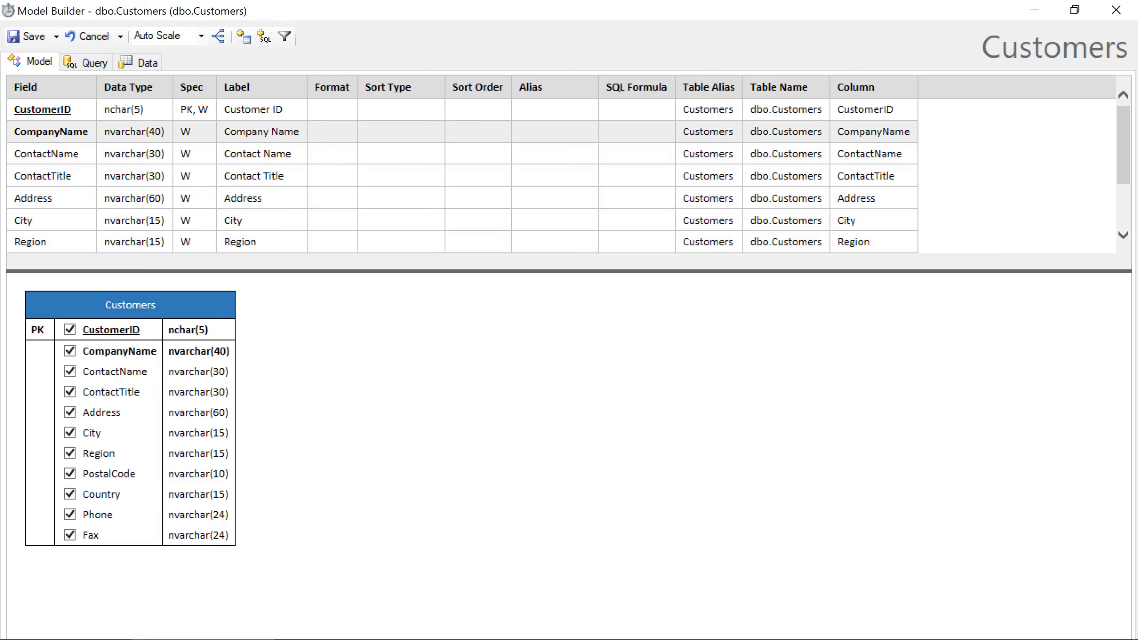
{"action": "type", "text": "asc"}
{"action": "key", "text": "Return"}
{"action": "left_click", "coordinate": [27, 36]}
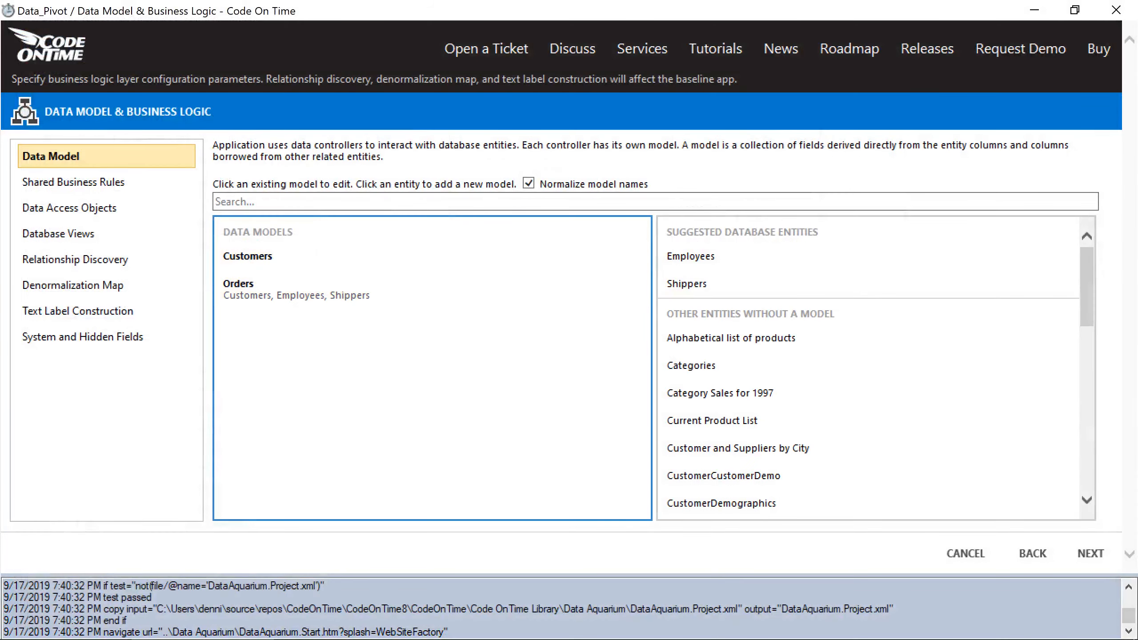
Add an Employees model sorted by LastName and a Shippers model sorted by CompanyName, both ascending.
{"action": "left_click", "coordinate": [690, 256]}
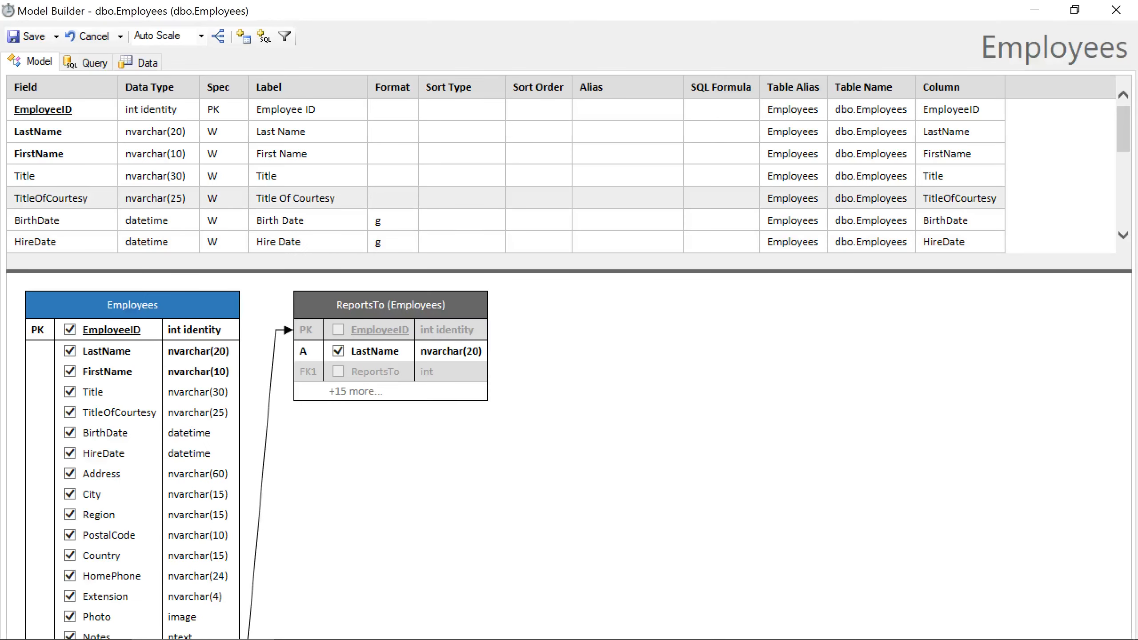
{"action": "left_click", "coordinate": [461, 132]}
{"action": "type", "text": "as"}
{"action": "left_click", "coordinate": [576, 334]}
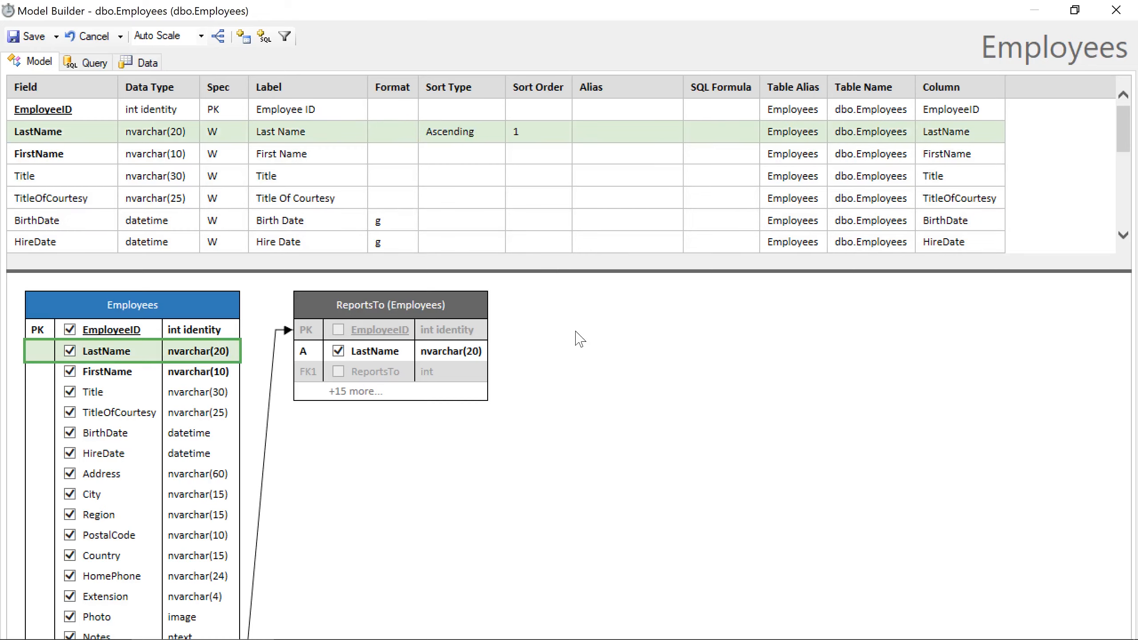
{"action": "left_click", "coordinate": [38, 41]}
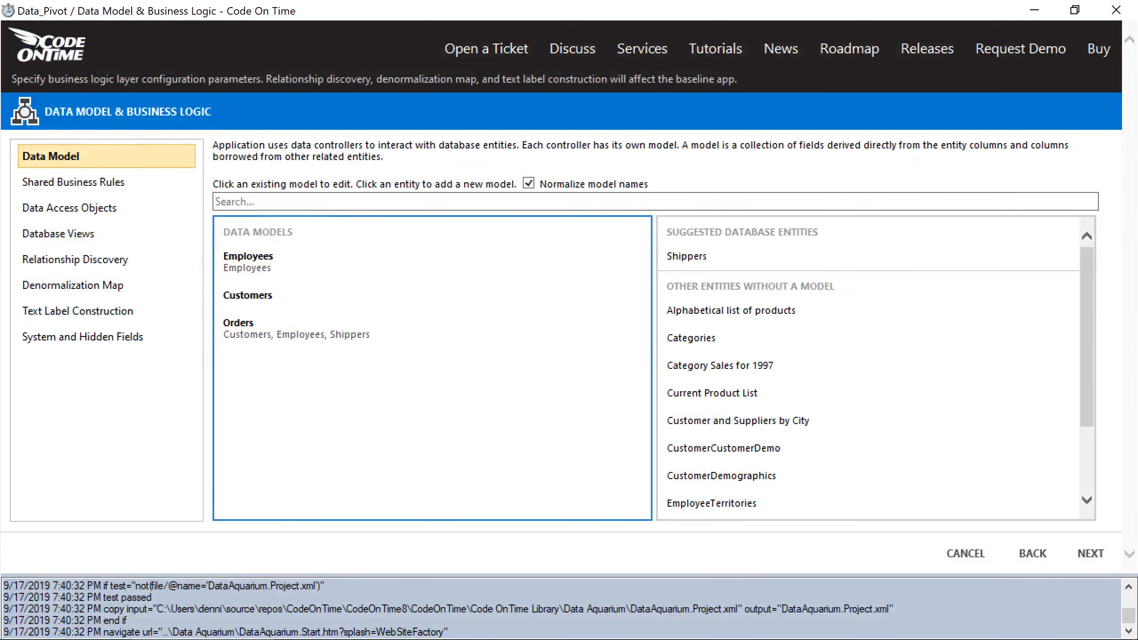
{"action": "left_click", "coordinate": [696, 259]}
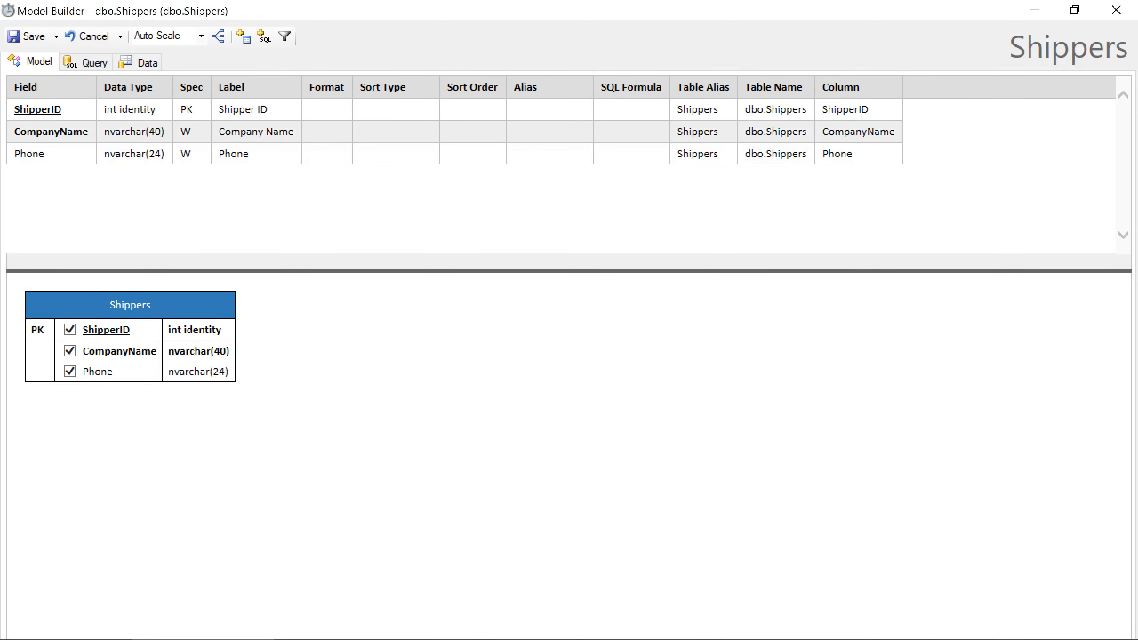
{"action": "left_click", "coordinate": [394, 132]}
{"action": "type", "text": "asc"}
{"action": "left_click", "coordinate": [419, 207]}
{"action": "left_click", "coordinate": [27, 36]}
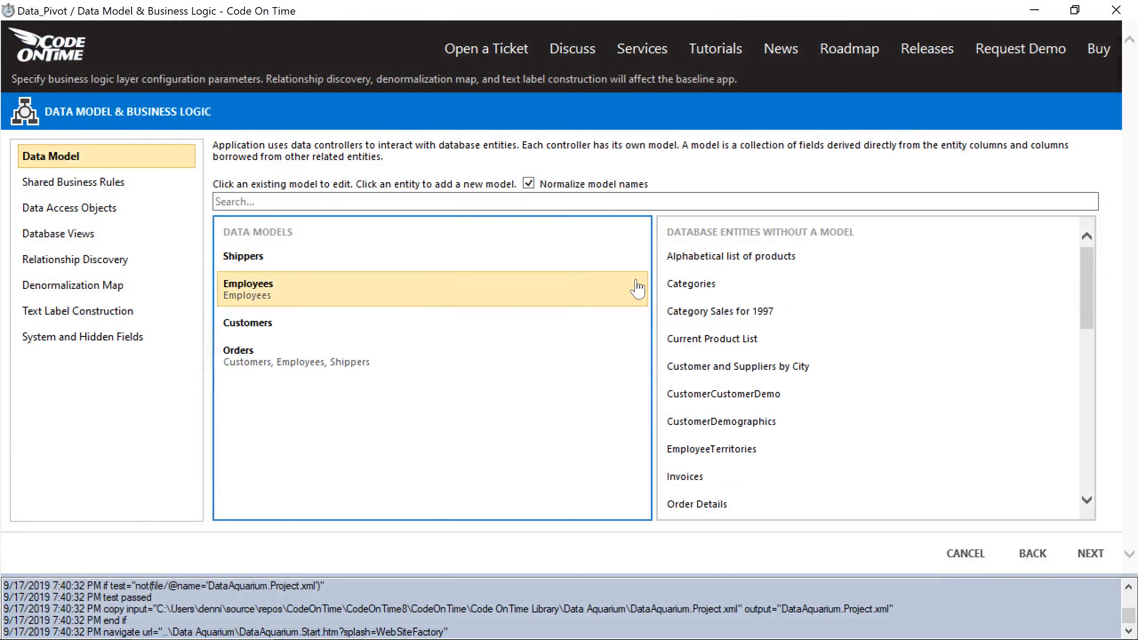
Add the OrderDetails model and a Categories model sorted ascending by CategoryName.
{"action": "left_click", "coordinate": [762, 504]}
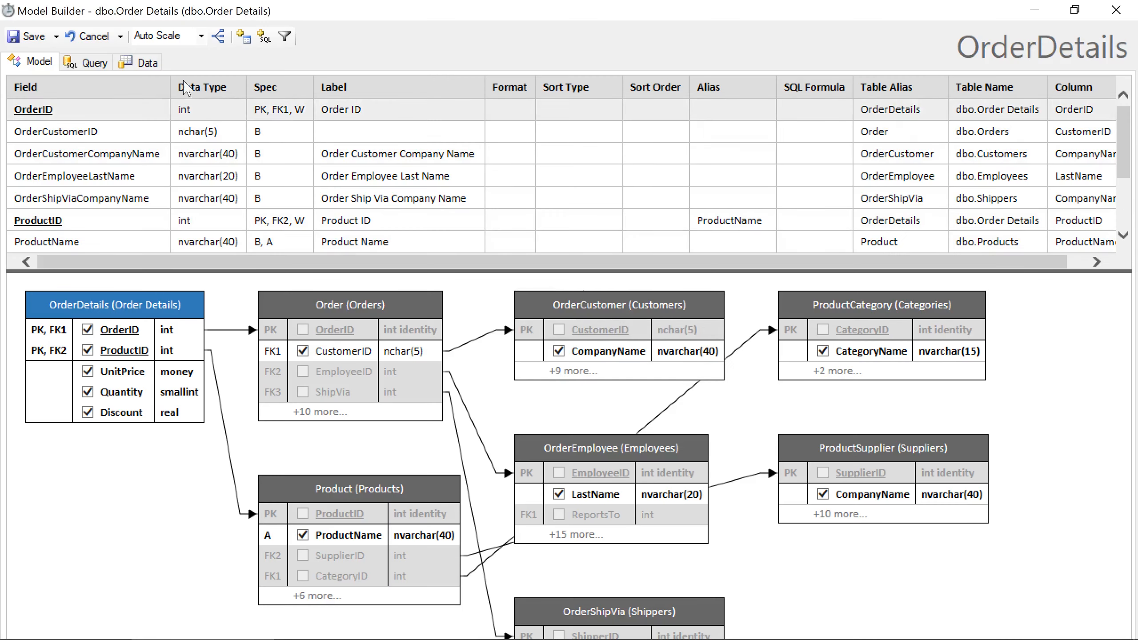
{"action": "left_click", "coordinate": [27, 37]}
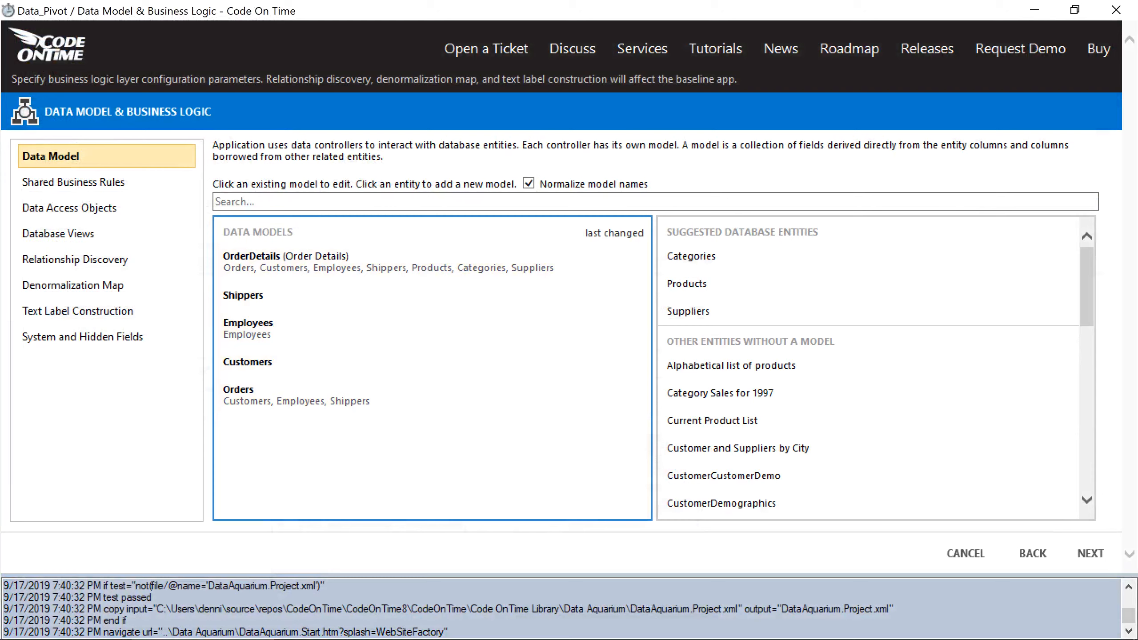
{"action": "left_click", "coordinate": [693, 258]}
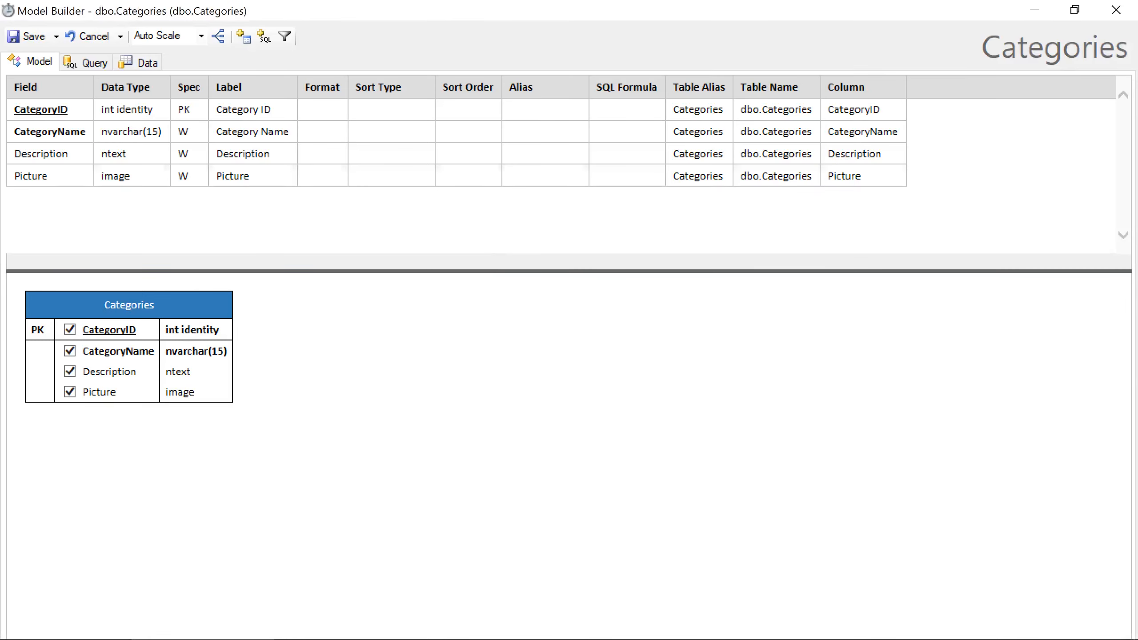
{"action": "left_click", "coordinate": [391, 131]}
{"action": "type", "text": "asc"}
{"action": "key", "text": "Return"}
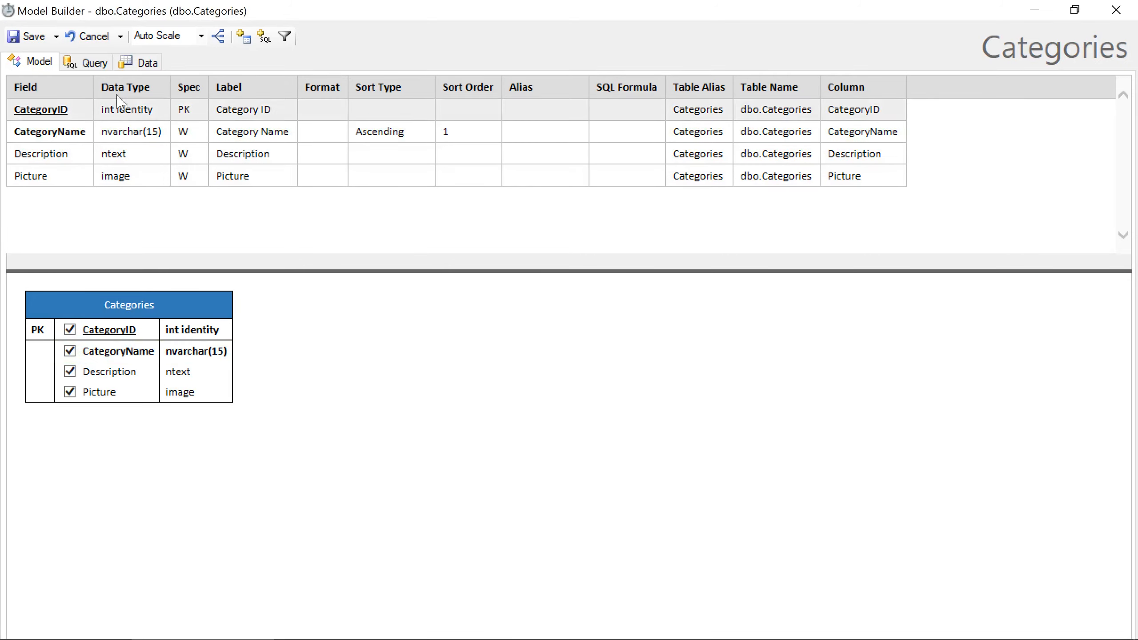
{"action": "left_click", "coordinate": [28, 36]}
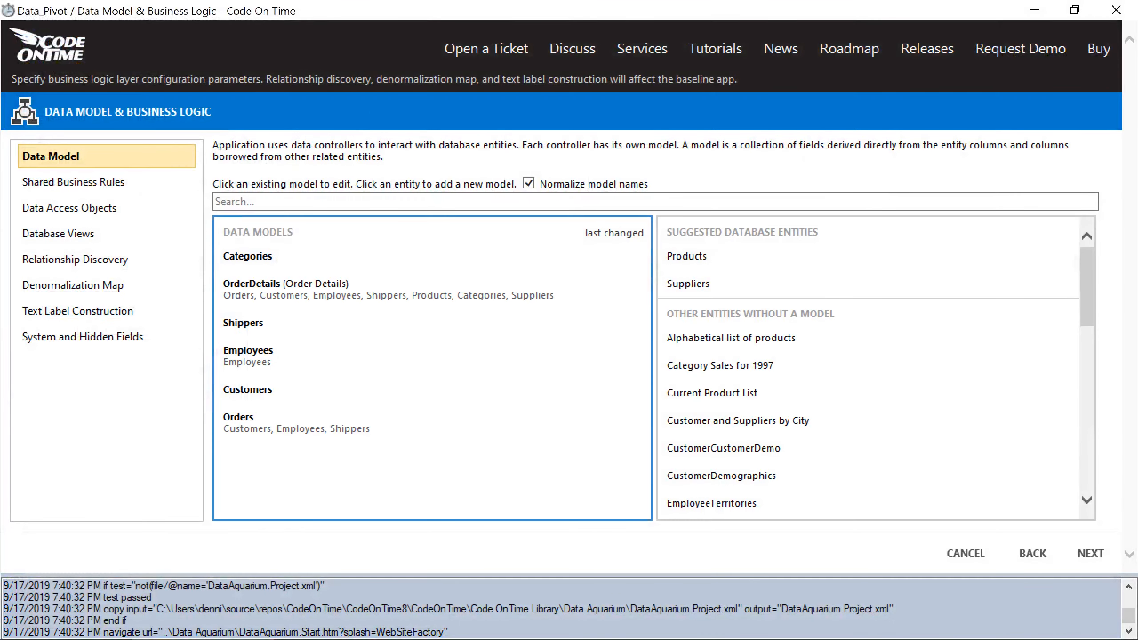
Add a Products model sorted ascending by ProductName.
{"action": "left_click", "coordinate": [686, 256]}
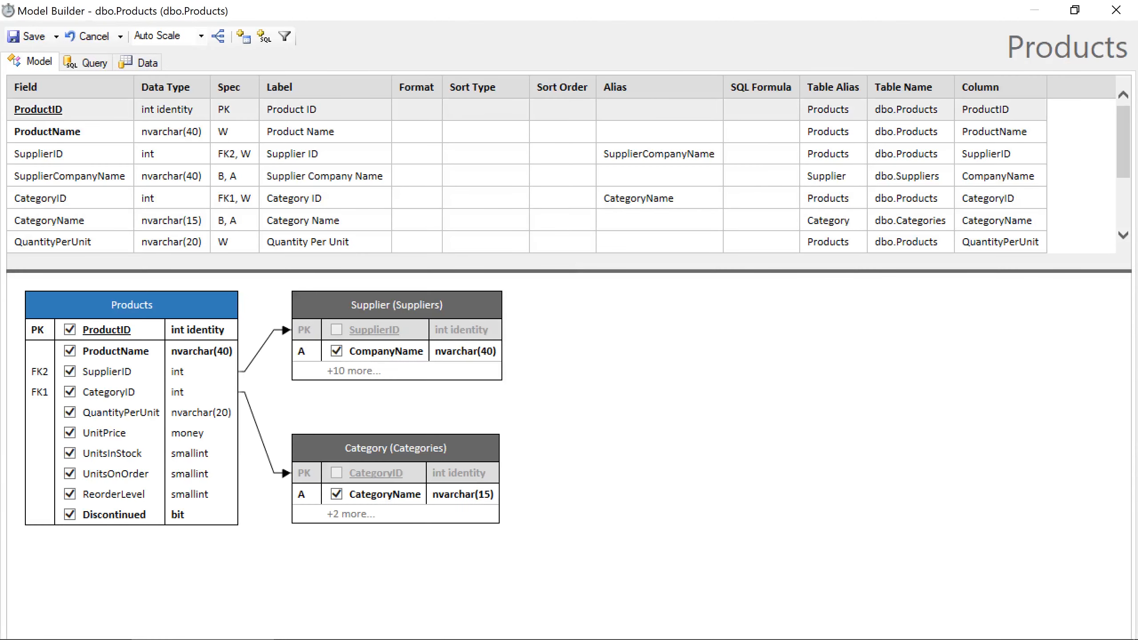
{"action": "left_click", "coordinate": [487, 131]}
{"action": "type", "text": "asc"}
{"action": "left_click", "coordinate": [594, 281]}
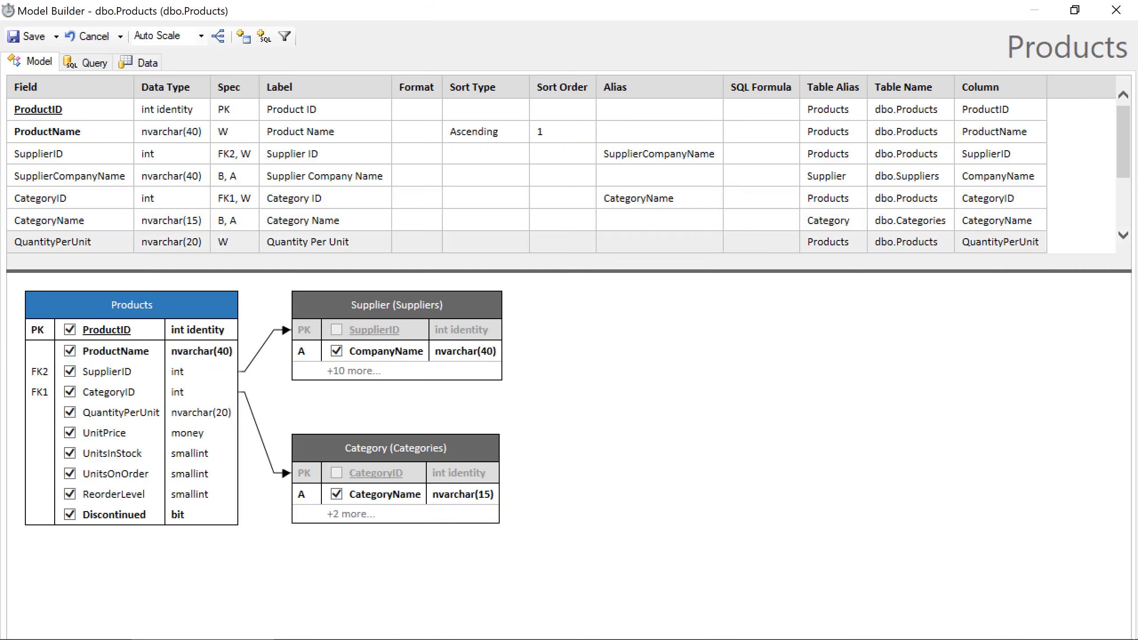
{"action": "key", "text": "ctrl+s"}
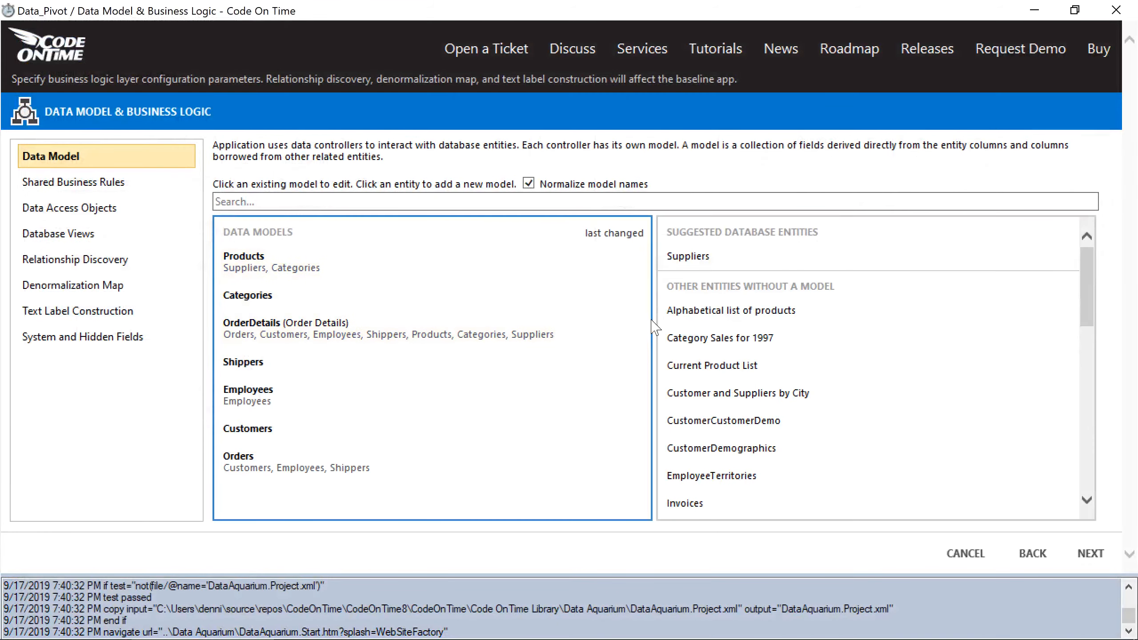
Add a Suppliers model sorted ascending by CompanyName, excluding the HomePage field.
{"action": "left_click", "coordinate": [688, 256]}
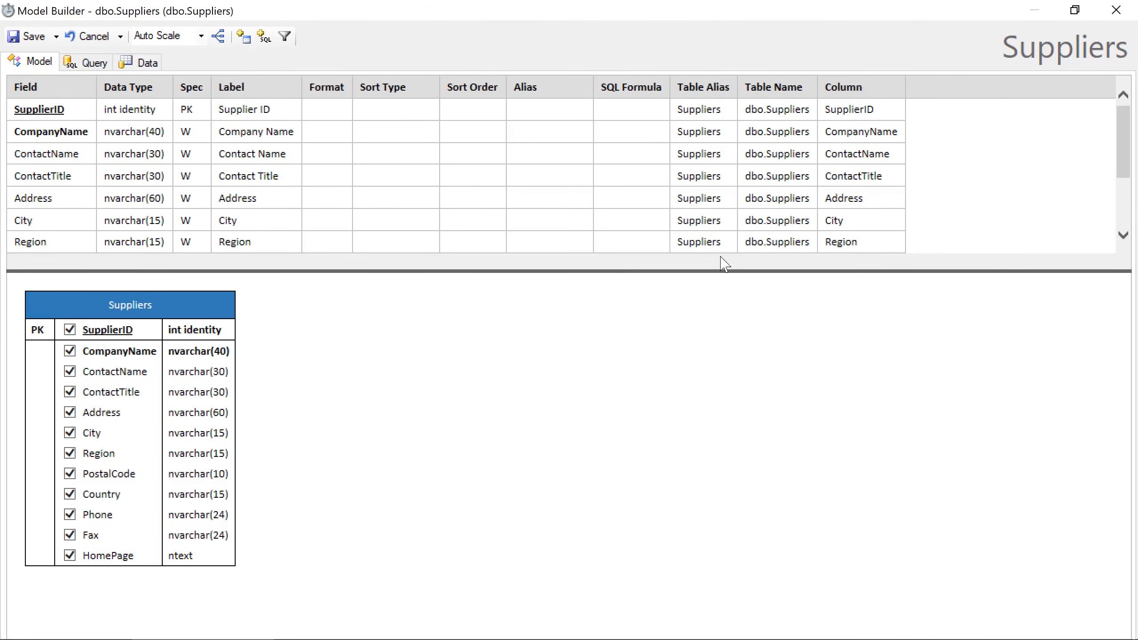
{"action": "left_click", "coordinate": [395, 131]}
{"action": "type", "text": "asc"}
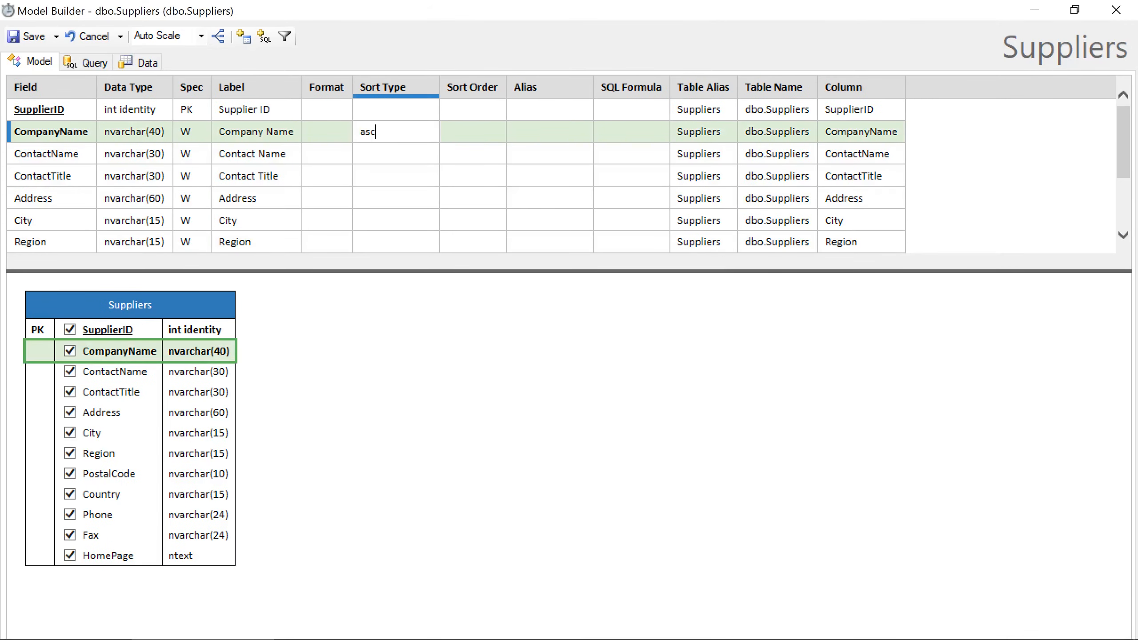
{"action": "left_click", "coordinate": [433, 321]}
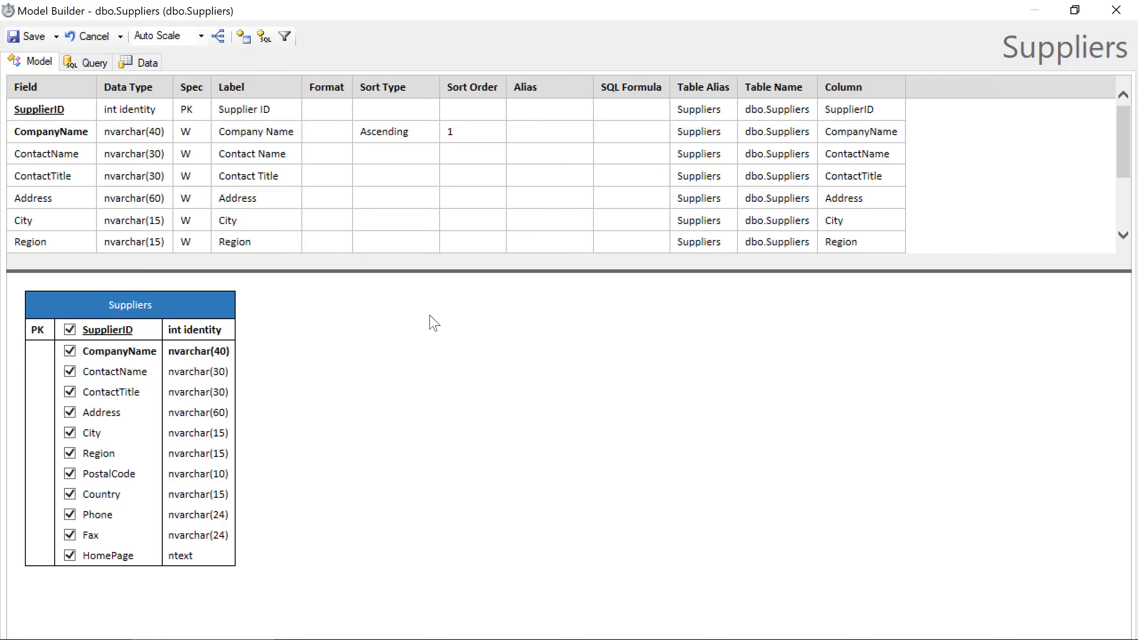
{"action": "left_click", "coordinate": [117, 558]}
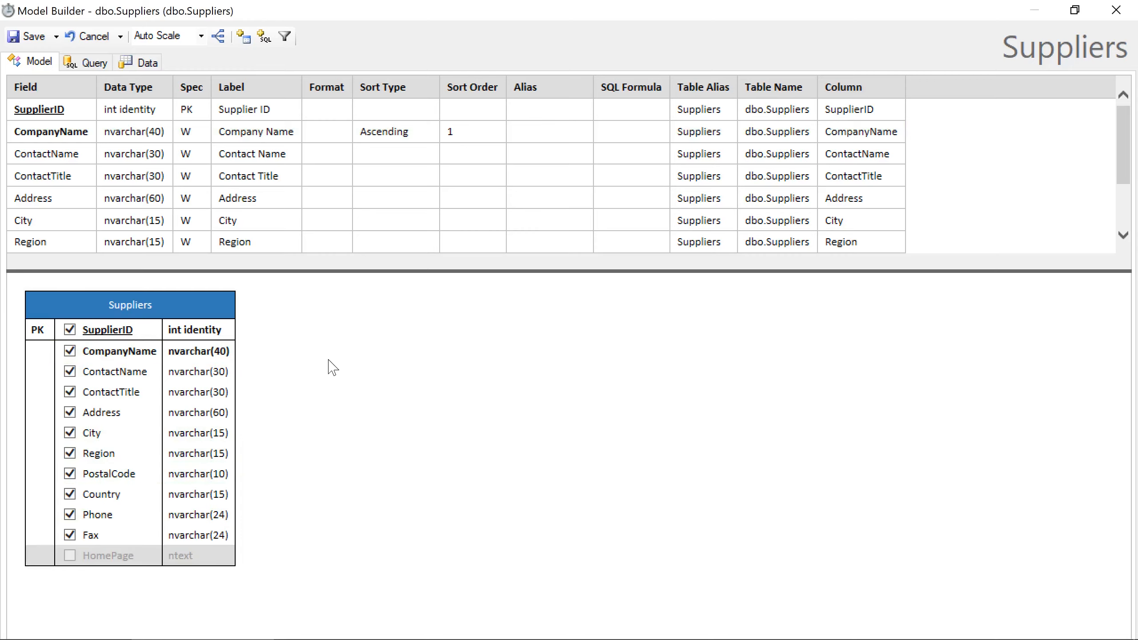
{"action": "left_click", "coordinate": [29, 36]}
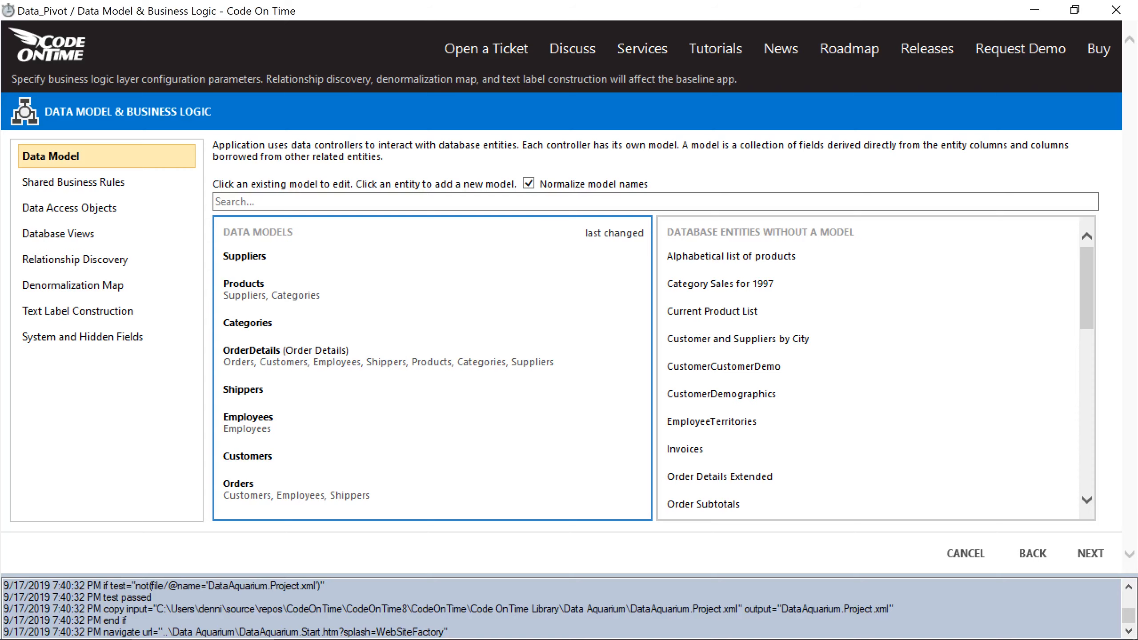
Advance through the Reporting, Features, Theme and Web Server settings pages to the Summary.
{"action": "left_click", "coordinate": [1093, 554]}
{"action": "left_click", "coordinate": [1106, 555]}
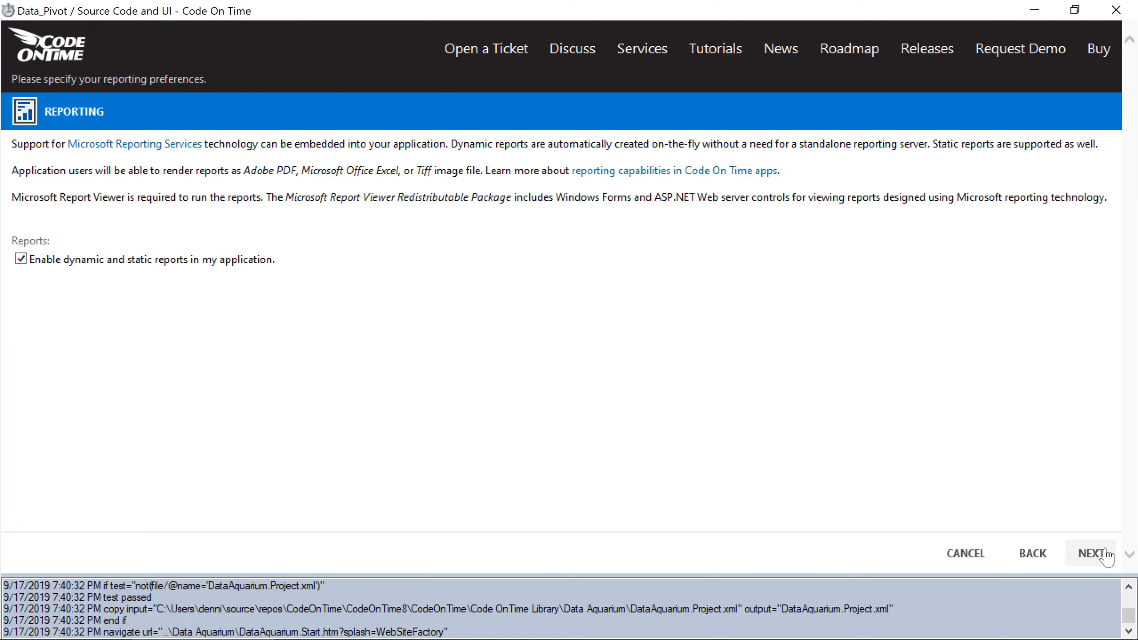
{"action": "left_click", "coordinate": [1106, 555]}
{"action": "left_click", "coordinate": [1107, 555]}
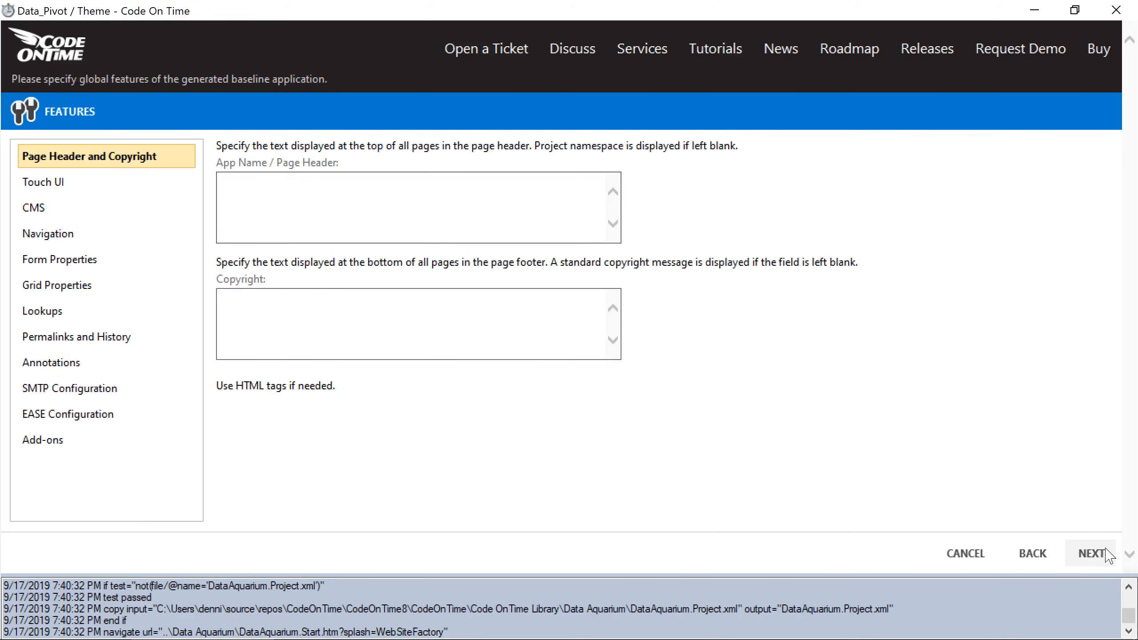
{"action": "left_click", "coordinate": [1107, 555]}
{"action": "left_click", "coordinate": [1106, 555]}
{"action": "left_click", "coordinate": [1107, 554]}
{"action": "left_click", "coordinate": [1105, 556]}
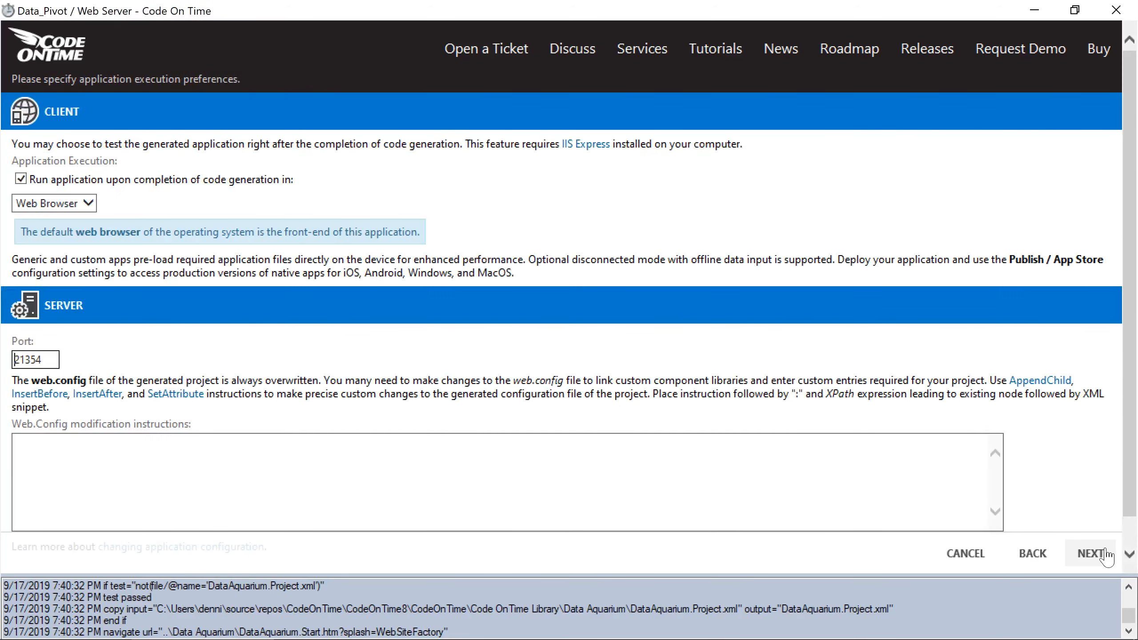
{"action": "left_click", "coordinate": [1106, 555]}
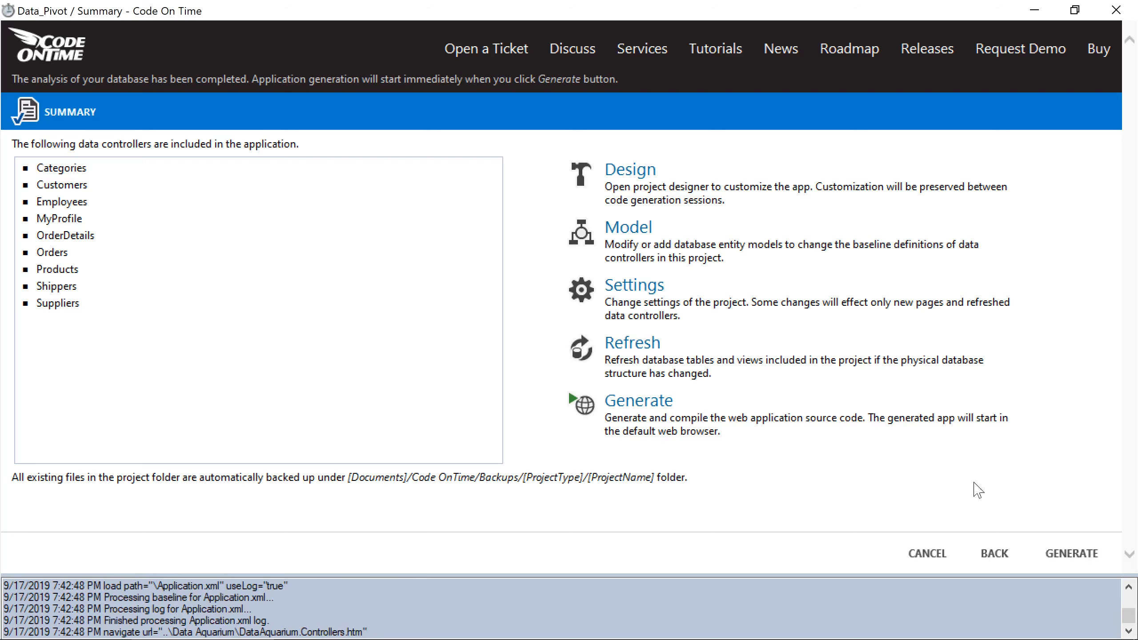
Drag the OrderDetails data view onto the Orders editForm1, then pick the admin account in the regenerated app.
{"action": "left_click", "coordinate": [824, 184]}
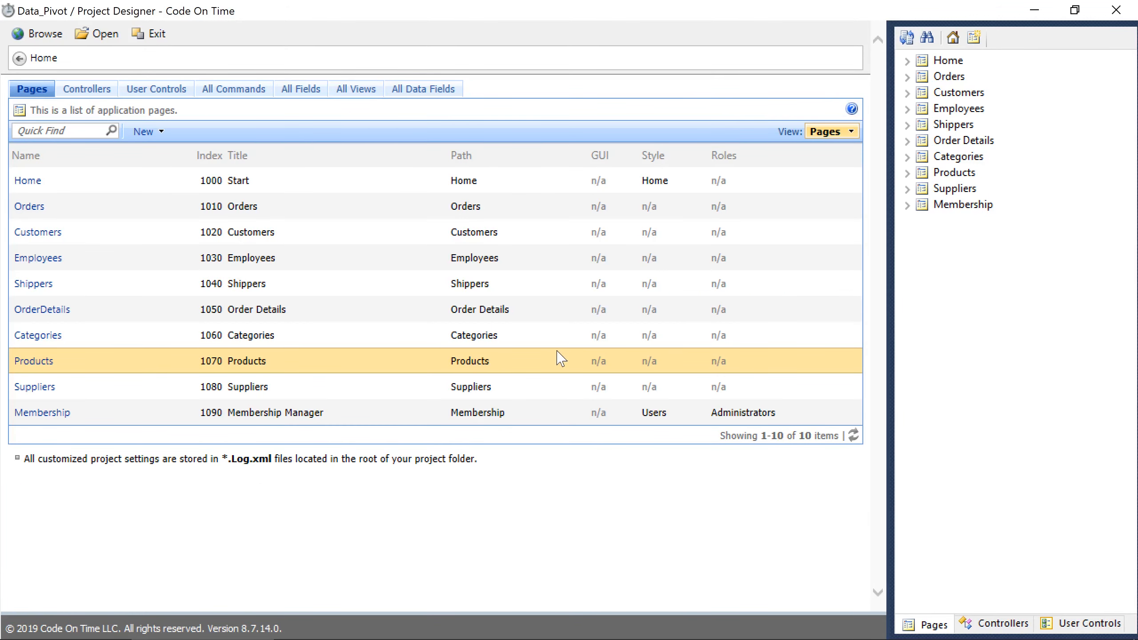
{"action": "left_click", "coordinate": [1002, 618]}
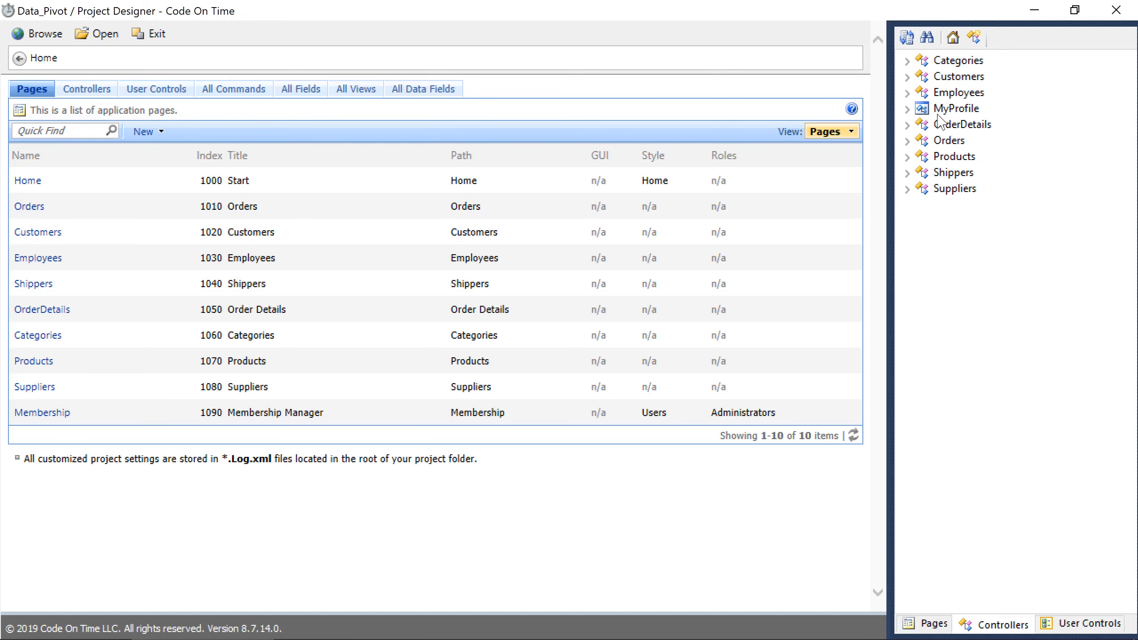
{"action": "left_click", "coordinate": [952, 125]}
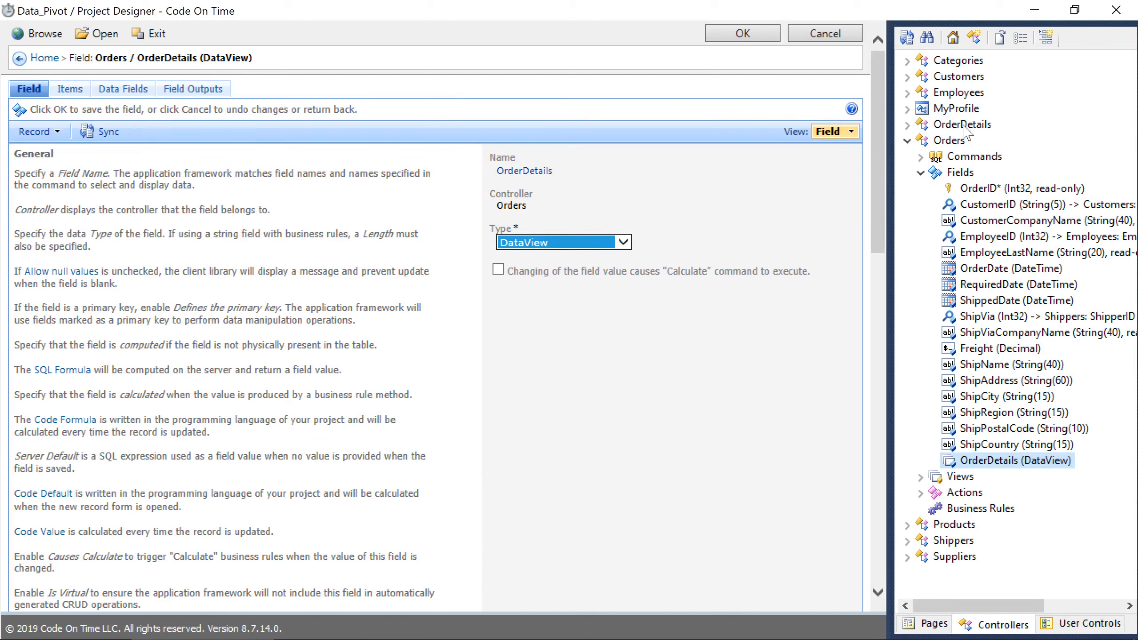
{"action": "left_click", "coordinate": [920, 477]}
{"action": "left_click_drag", "start_coordinate": [970, 462], "coordinate": [972, 506]}
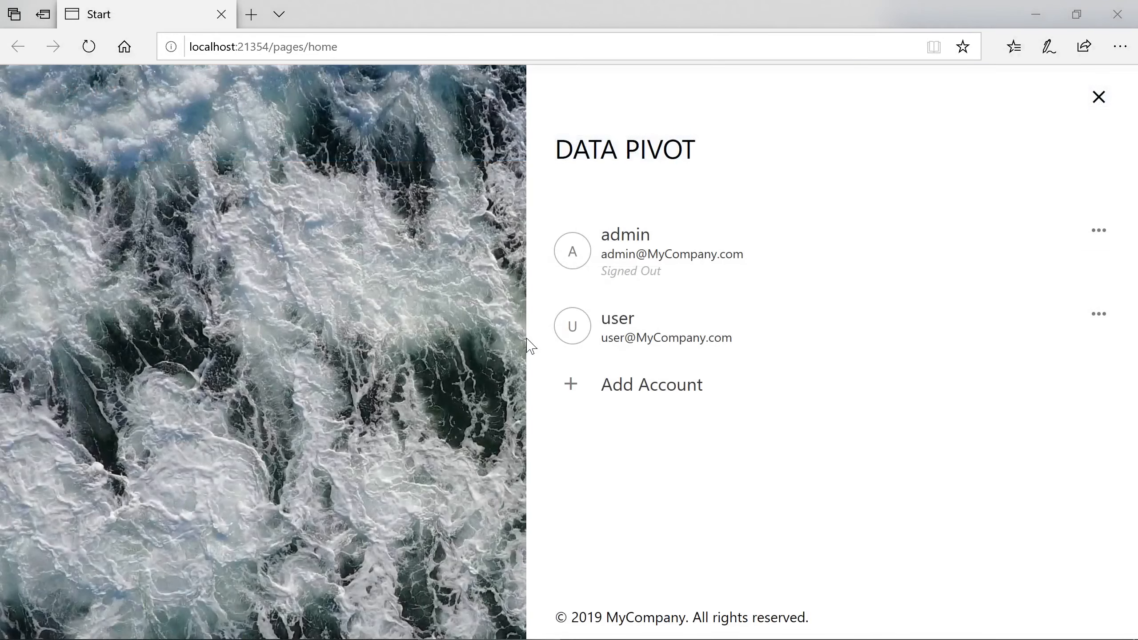
{"action": "left_click", "coordinate": [605, 255]}
Sign in with the administrator password, with Remember me turned on.
{"action": "key", "text": "Tab"}
{"action": "type", "text": "admin123%"}
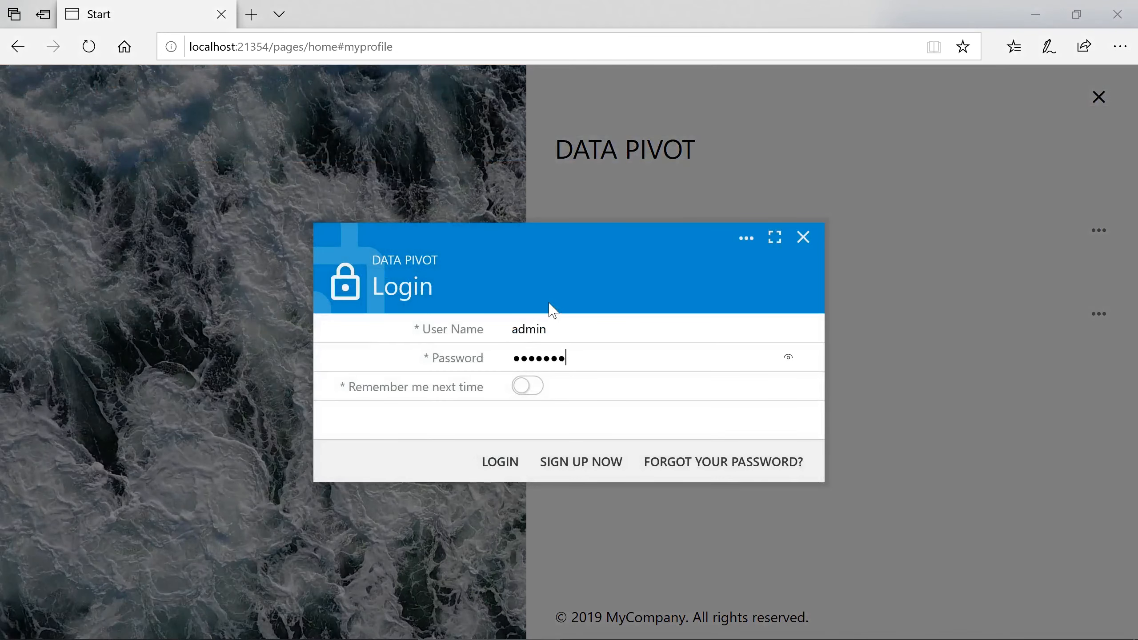
{"action": "key", "text": "Tab"}
{"action": "key", "text": "space"}
{"action": "key", "text": "Return"}
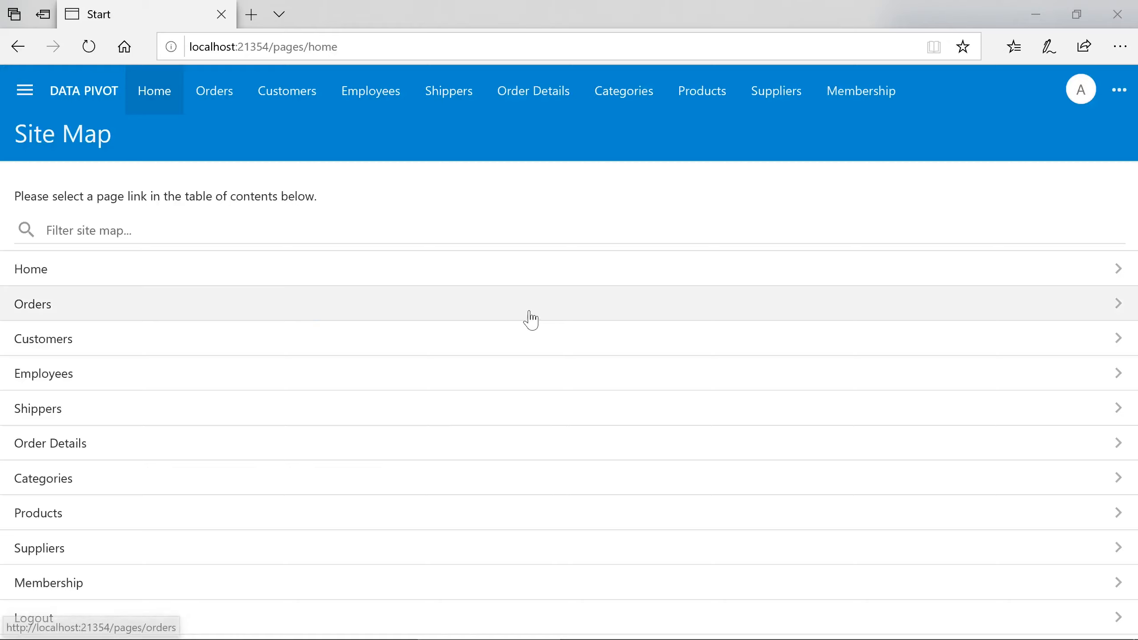
Open the Vins et alcools Chevalier order from Orders and scroll to its Order Details.
{"action": "left_click", "coordinate": [527, 316]}
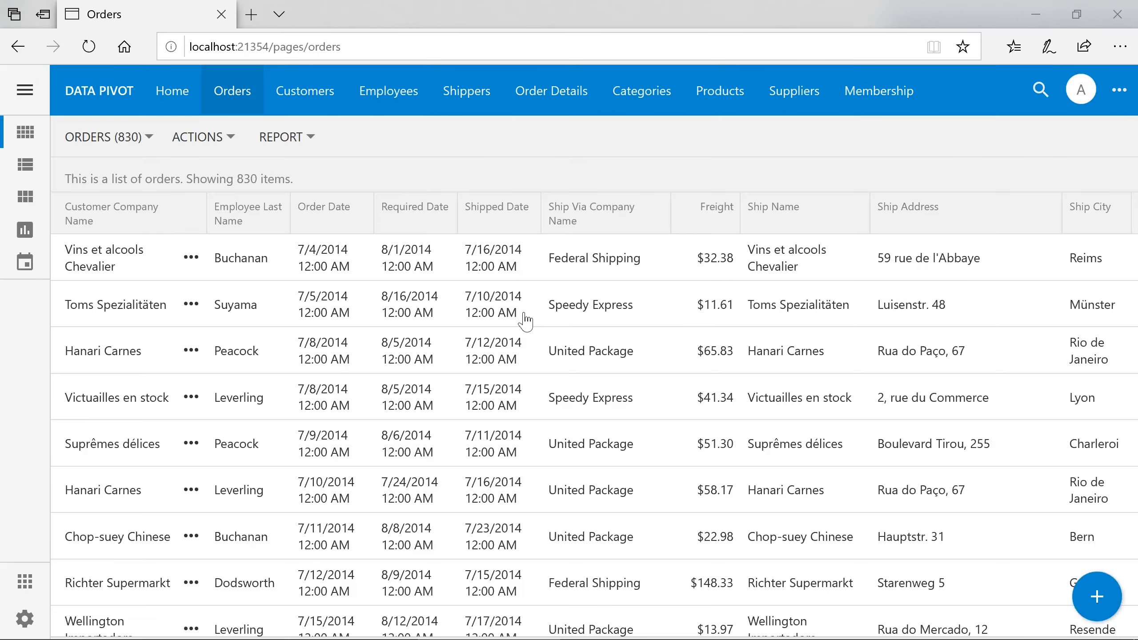
{"action": "left_click", "coordinate": [477, 270]}
{"action": "scroll", "coordinate": [647, 445], "scroll_direction": "down", "scroll_amount": 10}
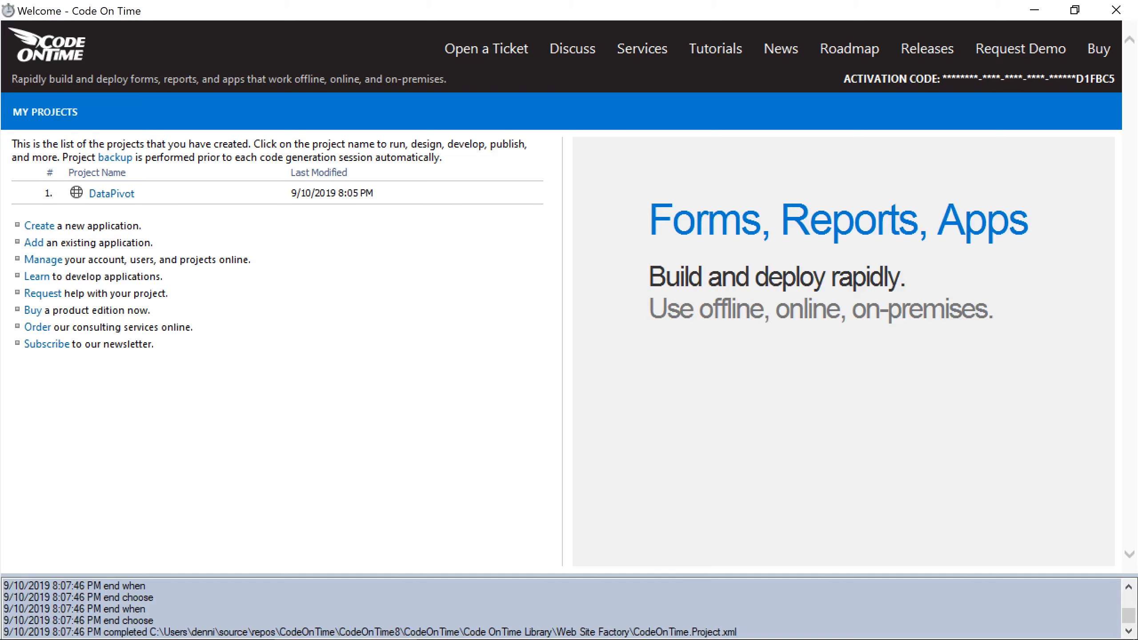
Open the DataPivot project designer and add a new controller named OrderDetailsMenu.
{"action": "left_click", "coordinate": [224, 194]}
{"action": "left_click", "coordinate": [254, 234]}
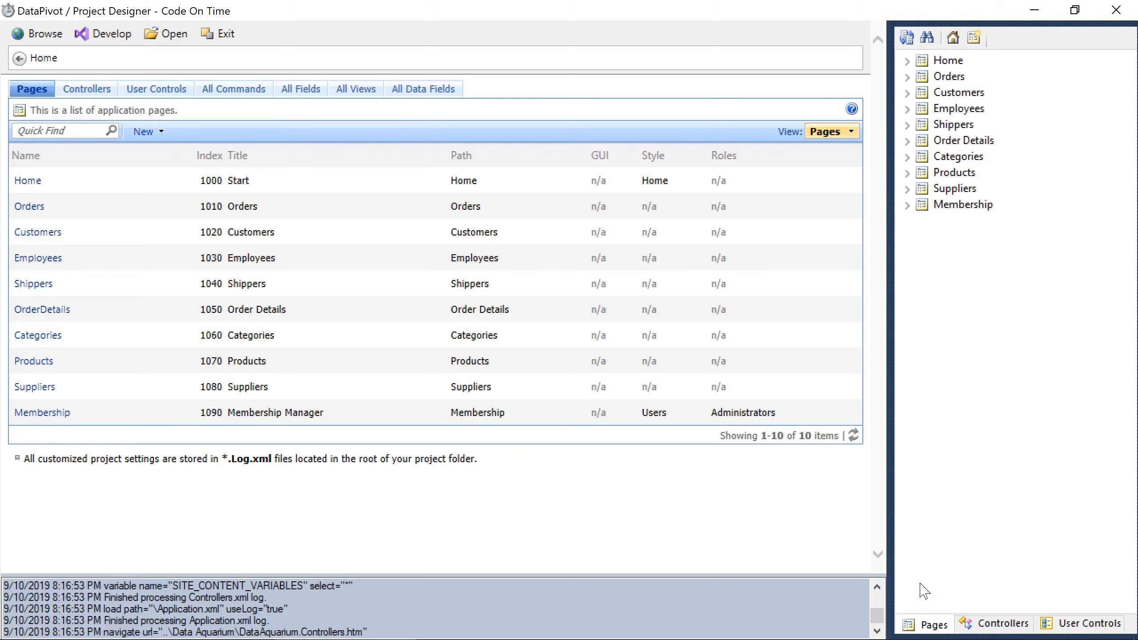
{"action": "left_click", "coordinate": [991, 619]}
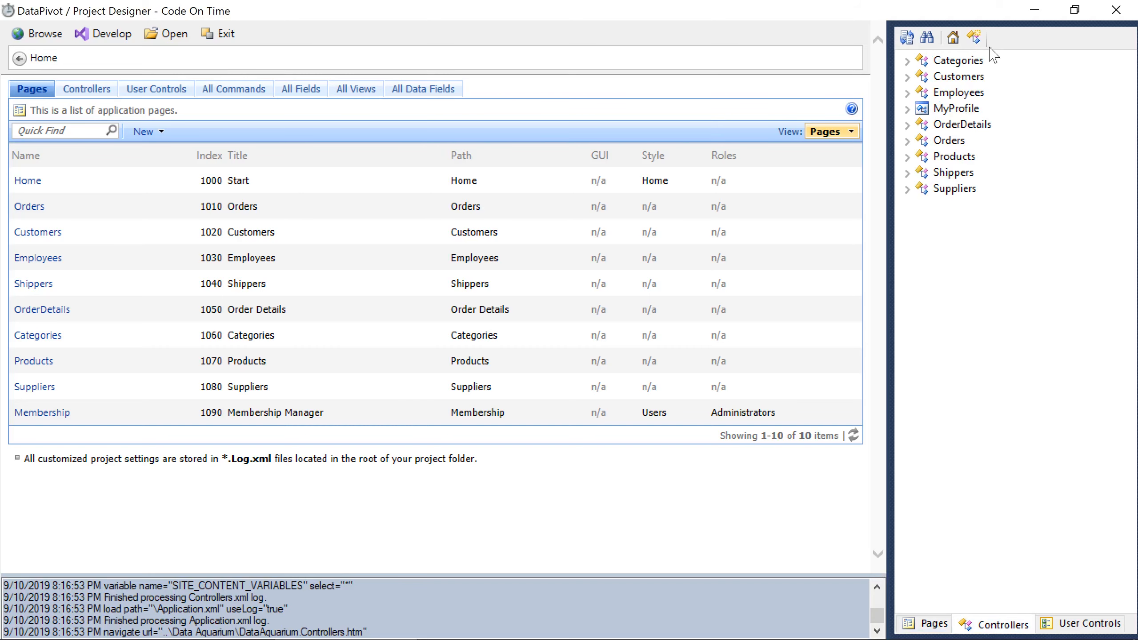
{"action": "left_click", "coordinate": [975, 36]}
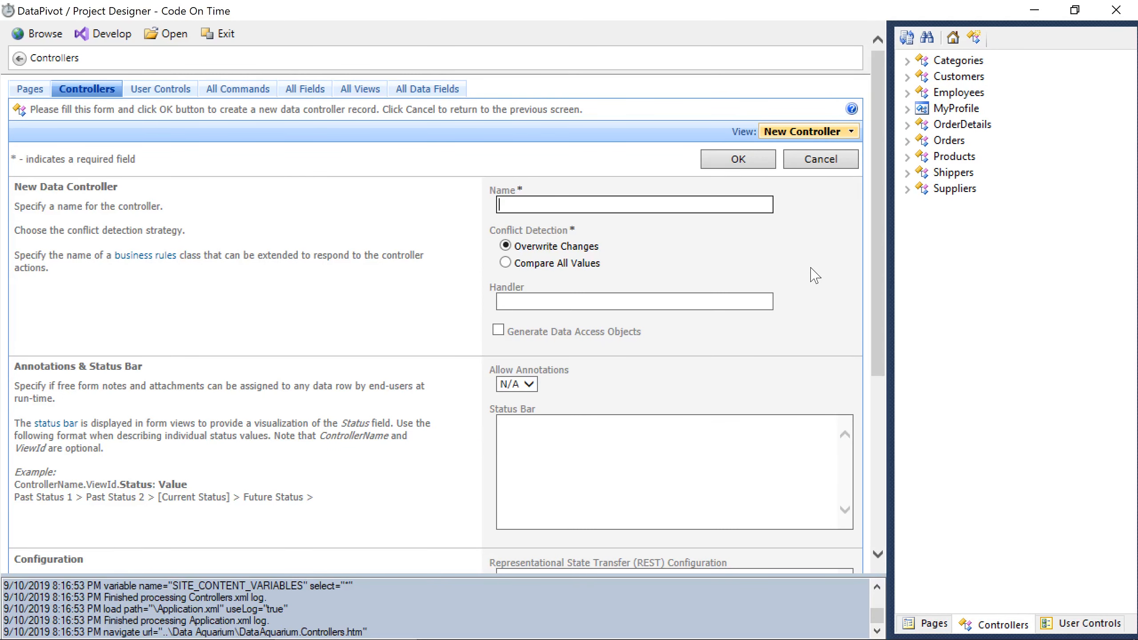
{"action": "type", "text": "OrderDetailsMenu"}
{"action": "left_click", "coordinate": [739, 161]}
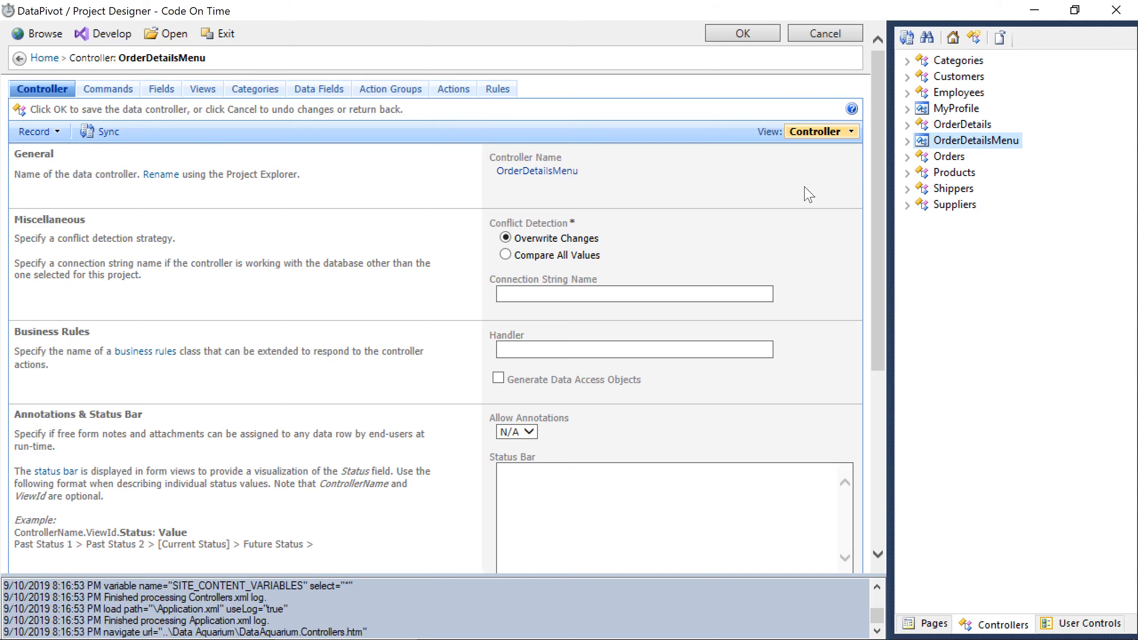
Copy OrderDetails fields OrderID, ProductID, ProductName, ProductCategoryName, ProductSupplierCompanyName and Quantity.
{"action": "left_click", "coordinate": [907, 125]}
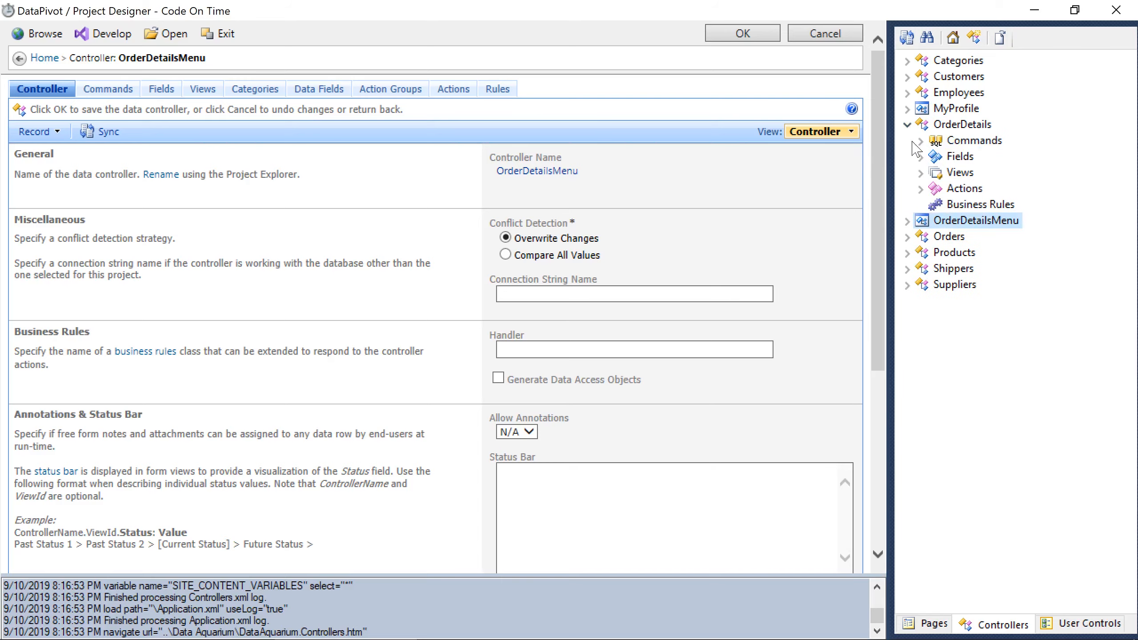
{"action": "left_click", "coordinate": [920, 157]}
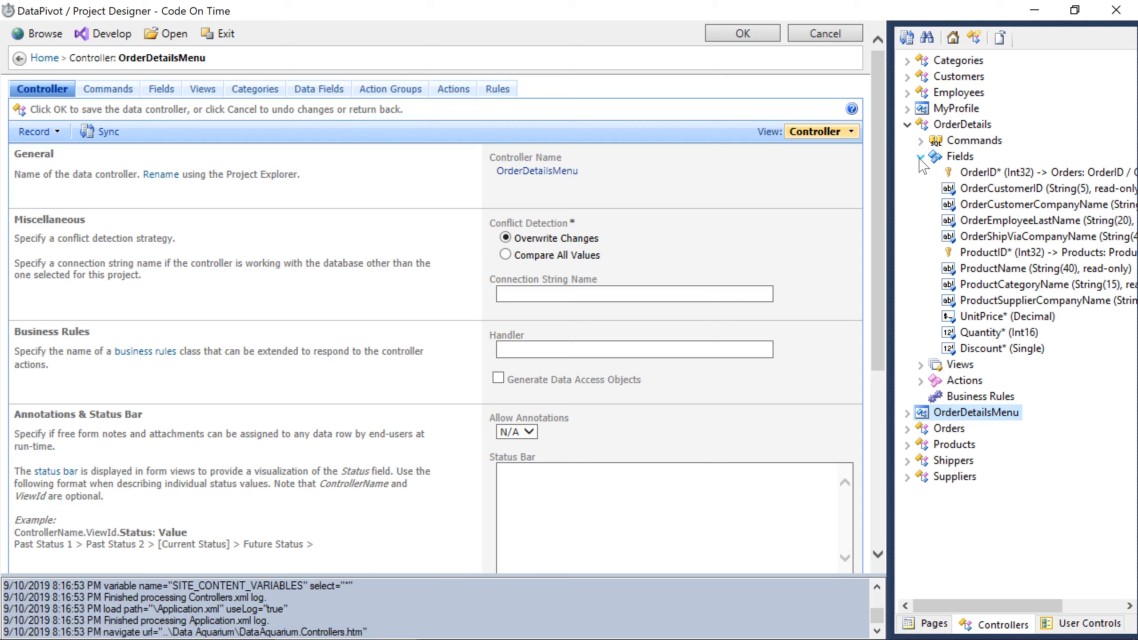
{"action": "left_click", "coordinate": [947, 170]}
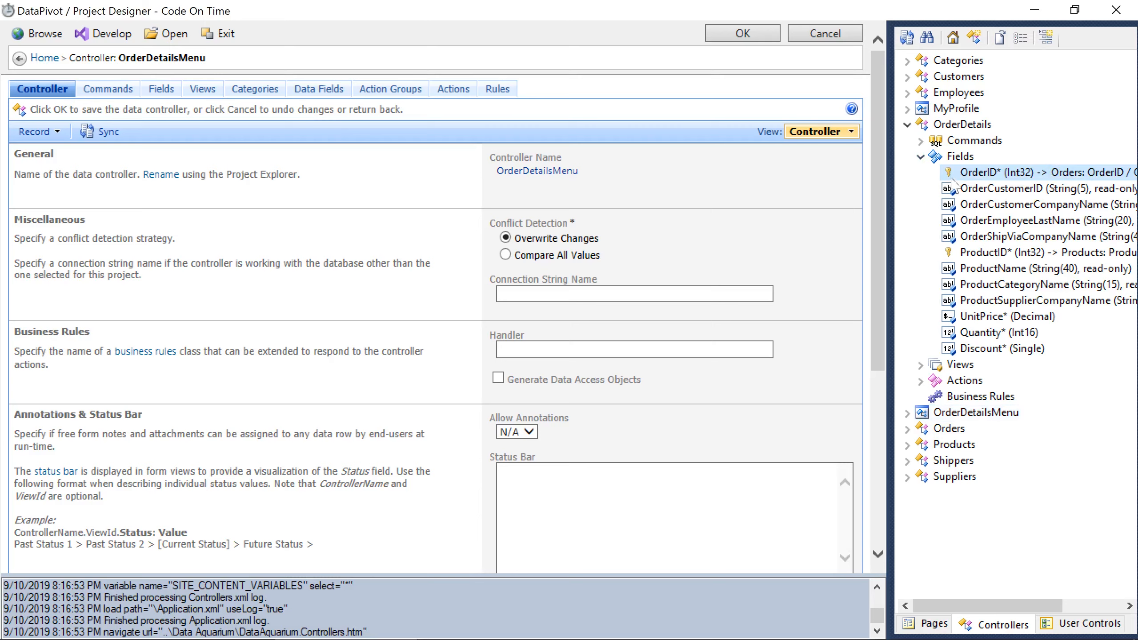
{"action": "left_click", "coordinate": [946, 253], "text": "ctrl"}
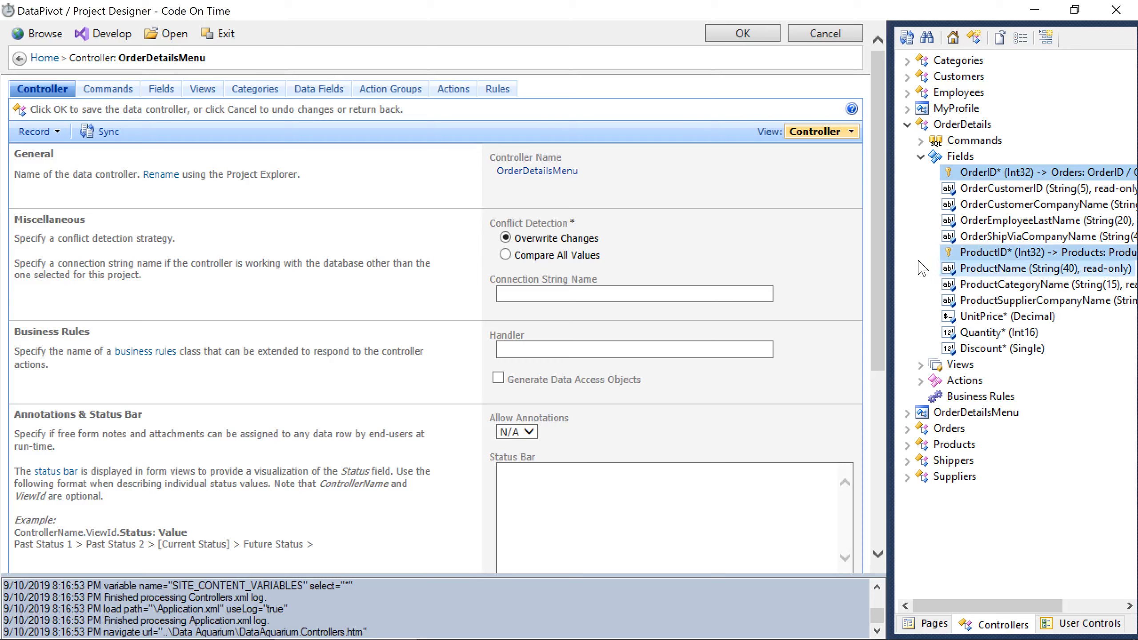
{"action": "left_click", "coordinate": [949, 268], "text": "ctrl"}
{"action": "left_click", "coordinate": [948, 285], "text": "ctrl"}
{"action": "left_click", "coordinate": [949, 300], "text": "ctrl"}
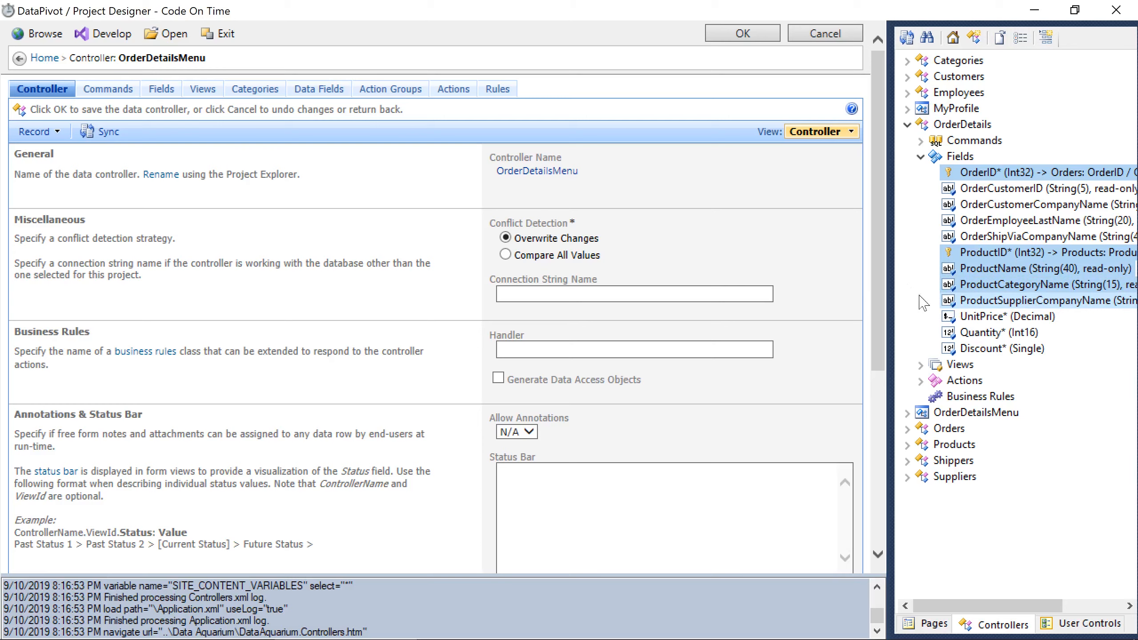
{"action": "left_click", "coordinate": [951, 332], "text": "ctrl"}
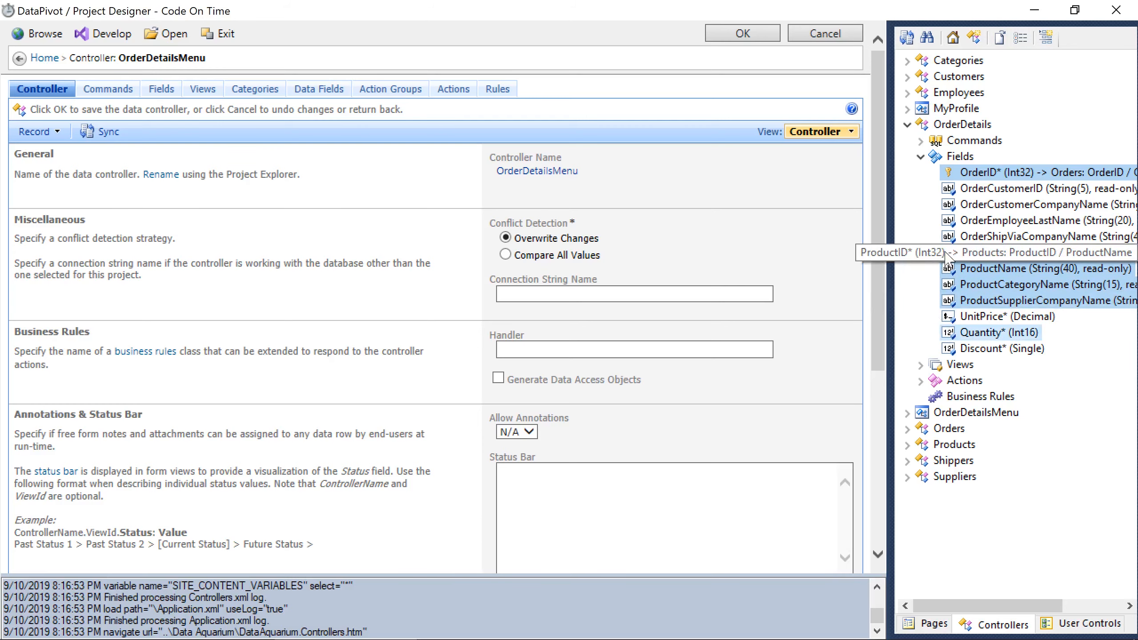
{"action": "right_click", "coordinate": [952, 332]}
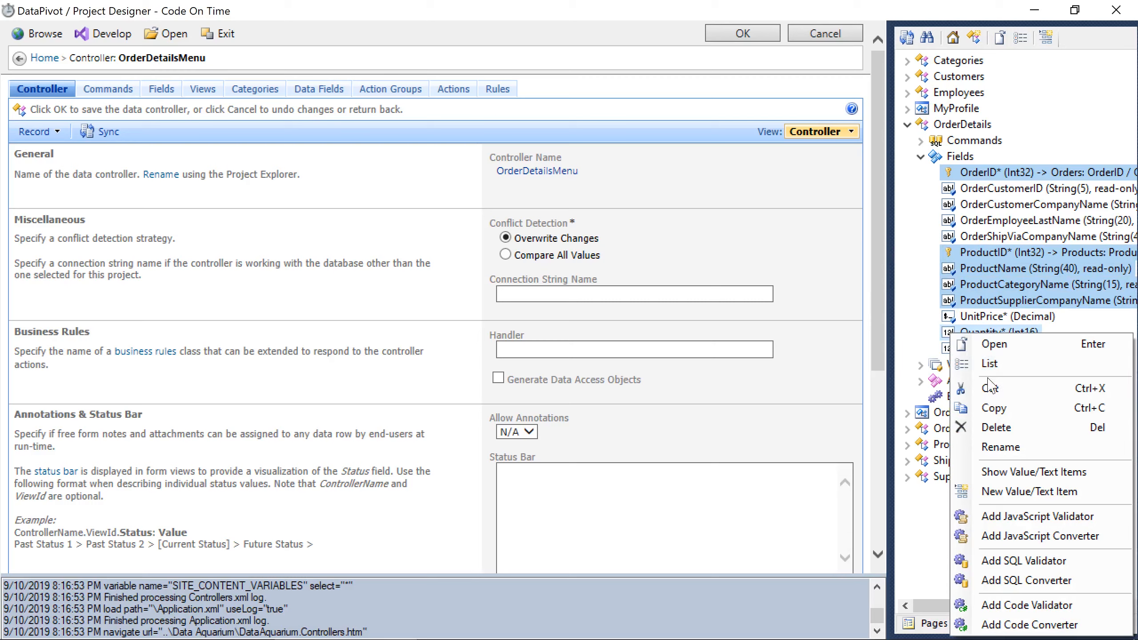
{"action": "left_click", "coordinate": [995, 407]}
Paste the fields into OrderDetailsMenu and make its Quantity field allow null values.
{"action": "left_click", "coordinate": [907, 412]}
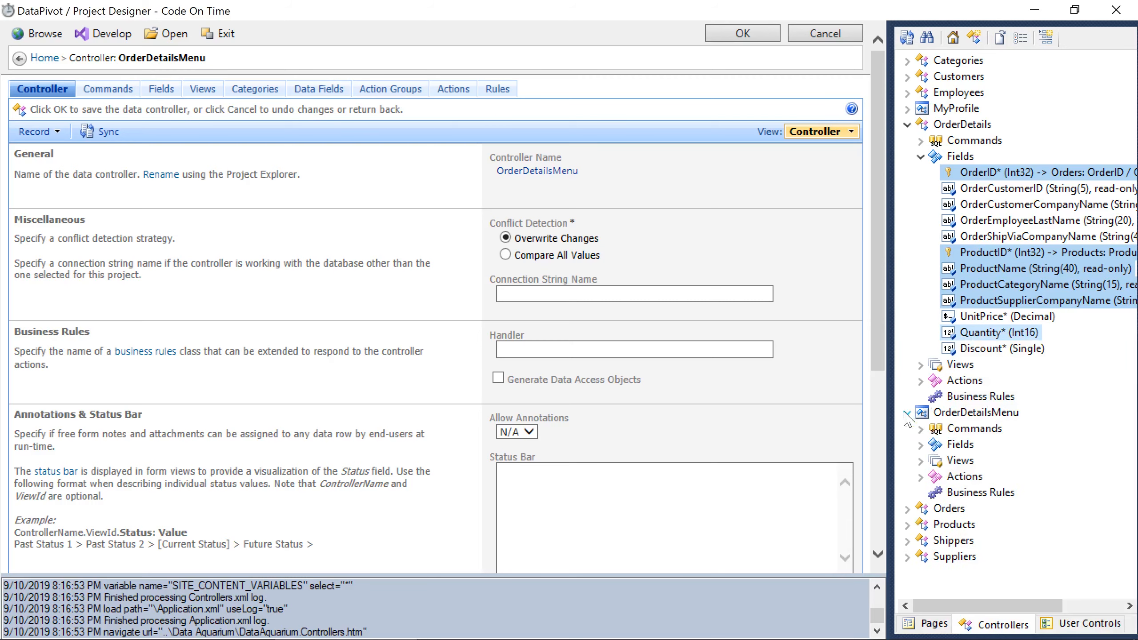
{"action": "right_click", "coordinate": [959, 446]}
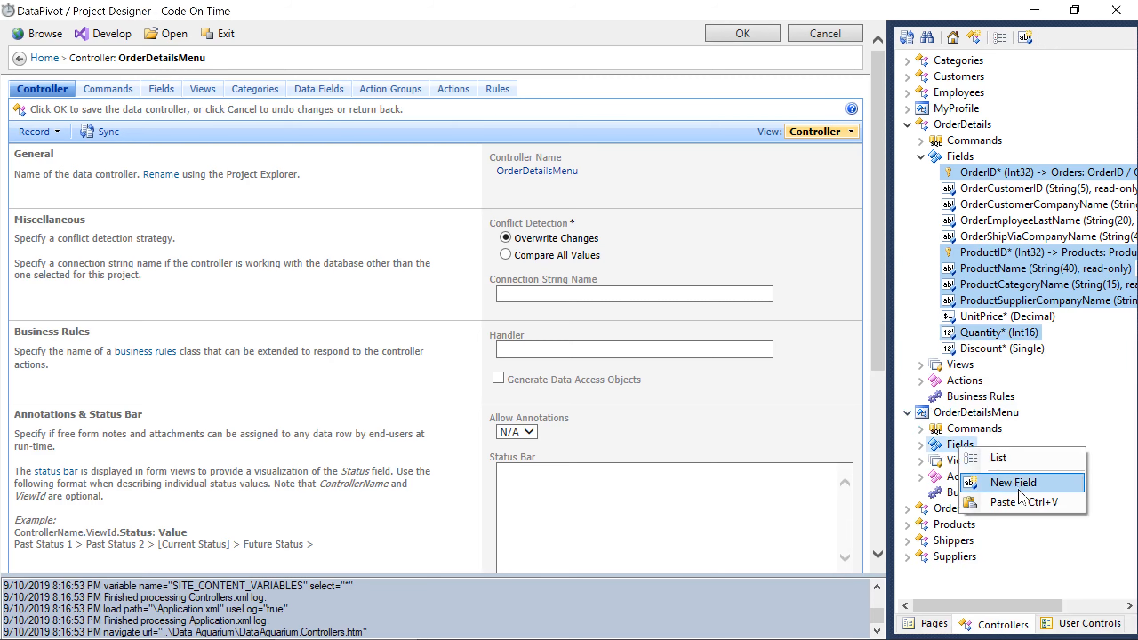
{"action": "left_click", "coordinate": [1031, 502]}
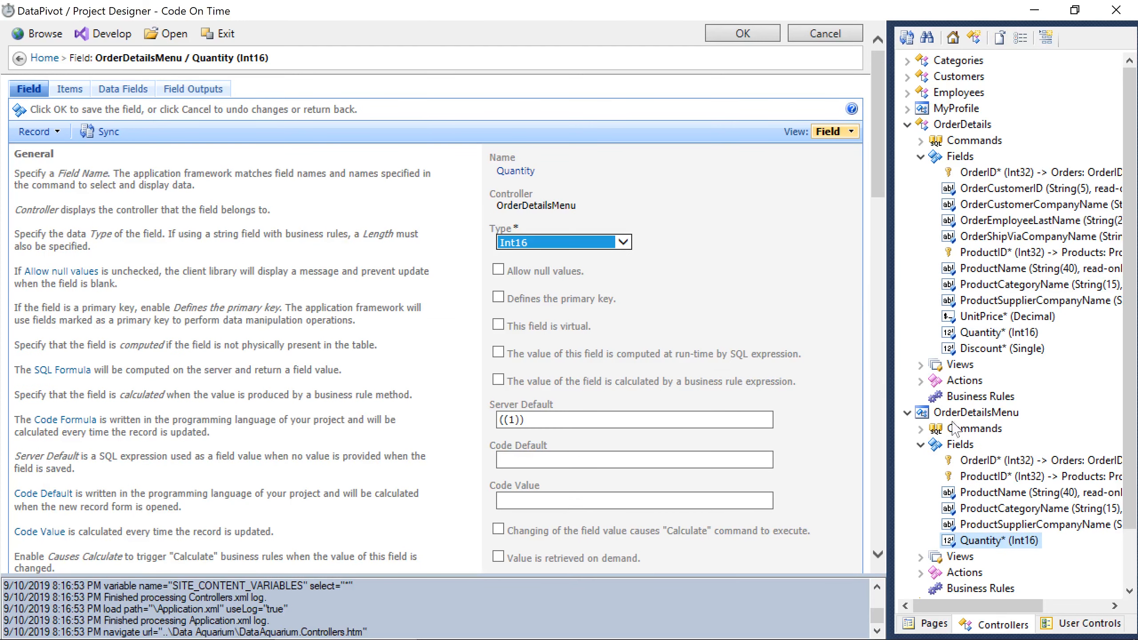
{"action": "left_click", "coordinate": [572, 275]}
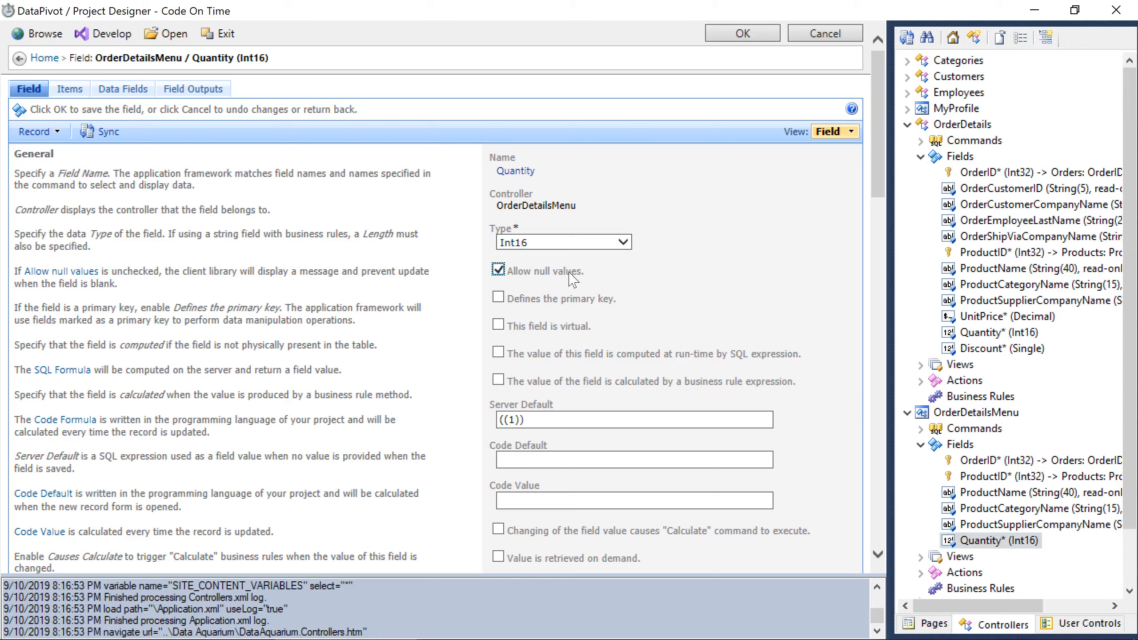
{"action": "left_click", "coordinate": [742, 34]}
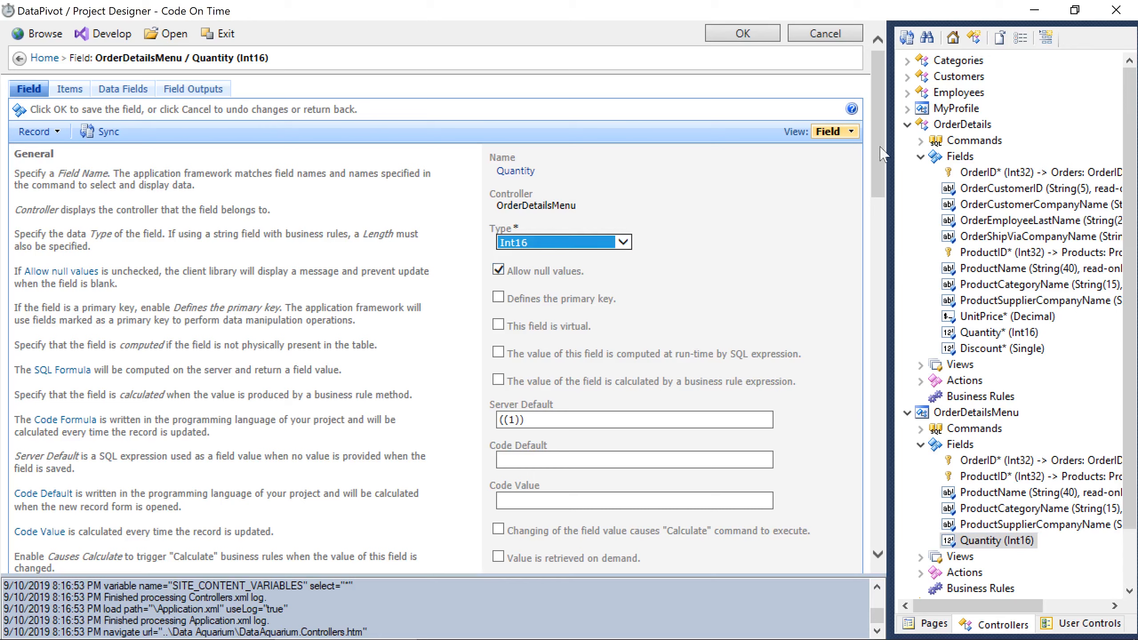
{"action": "left_click", "coordinate": [907, 124]}
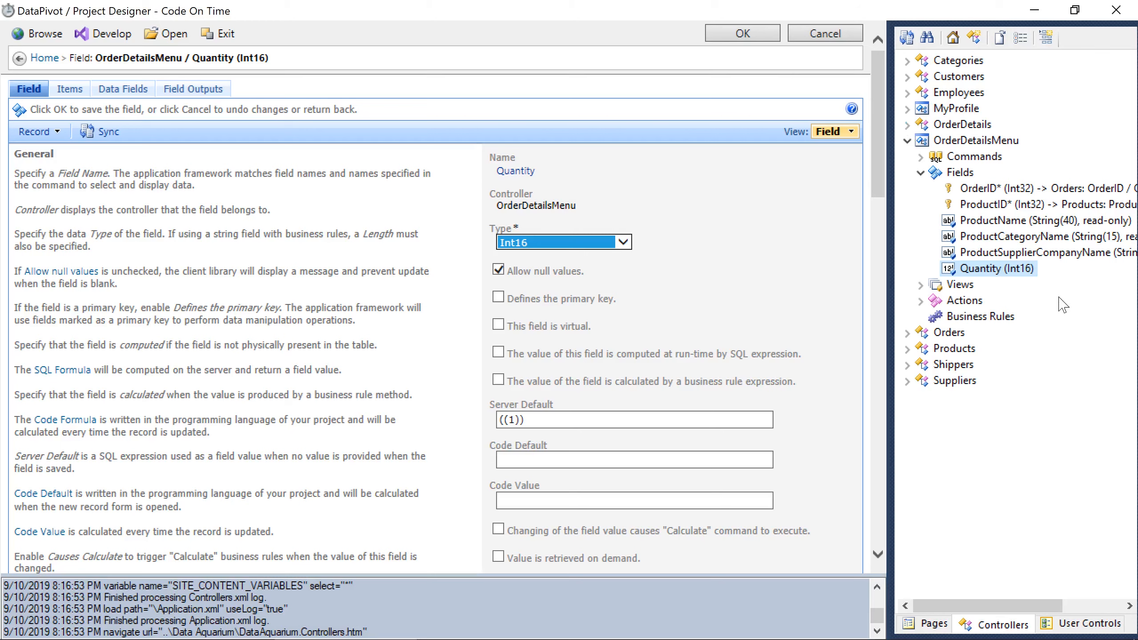
Regenerate the OrderDetailsMenu controller from its fields, confirming the replacement.
{"action": "right_click", "coordinate": [963, 141]}
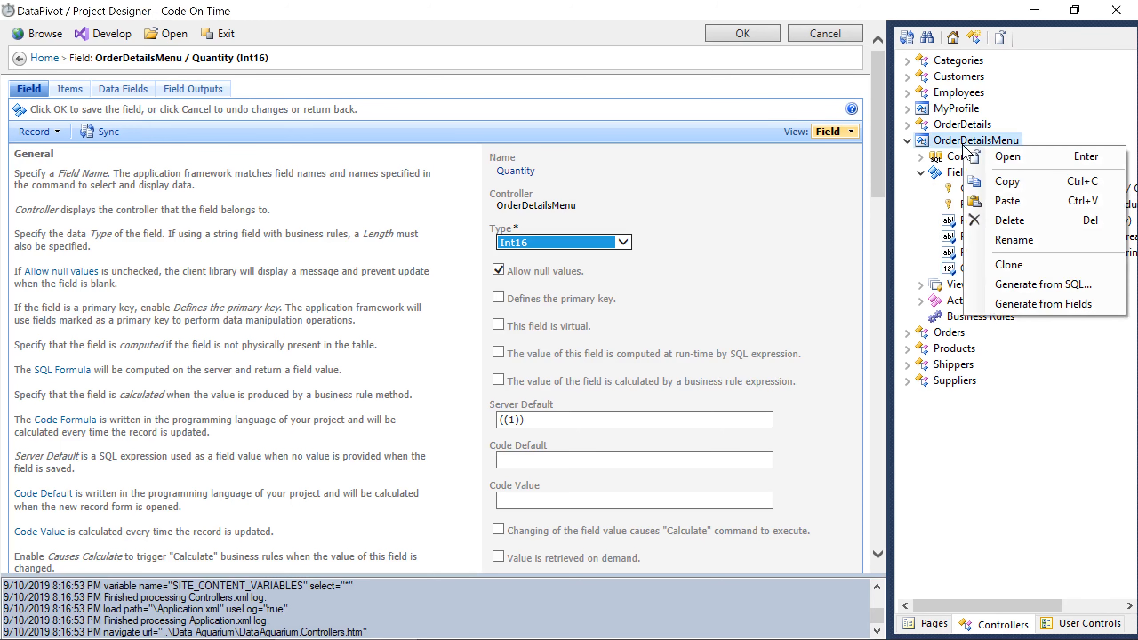
{"action": "left_click", "coordinate": [1068, 318]}
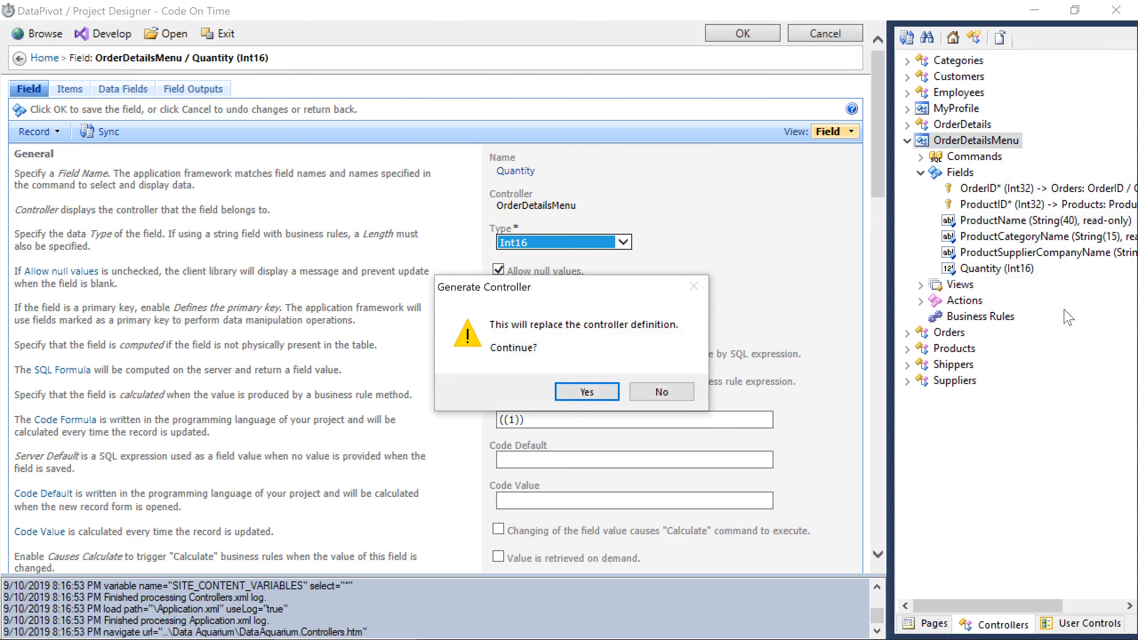
{"action": "key", "text": "Return"}
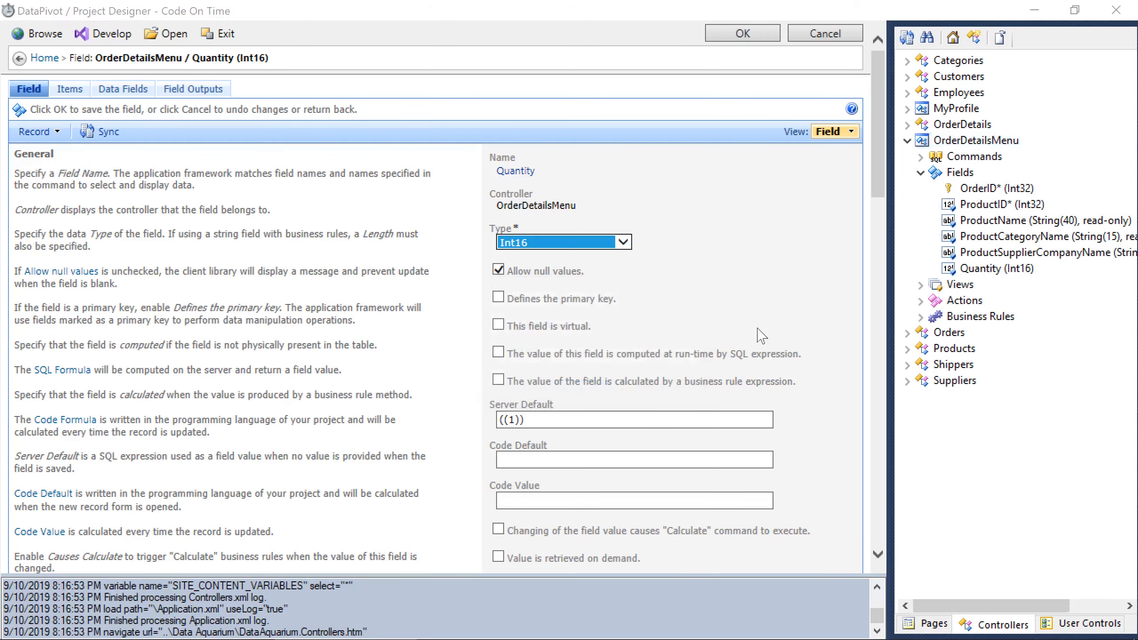
{"action": "left_click", "coordinate": [662, 380]}
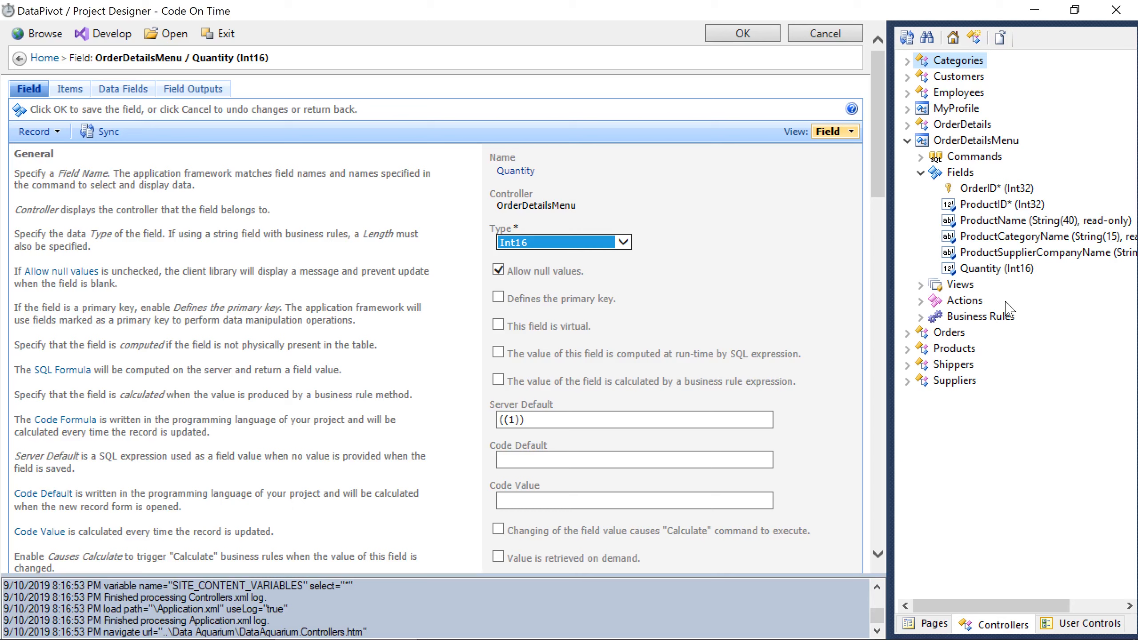
Expand OrderDetailsMenu's Views, grid1, Actions and Business Rules in the Project Explorer.
{"action": "left_click", "coordinate": [921, 285]}
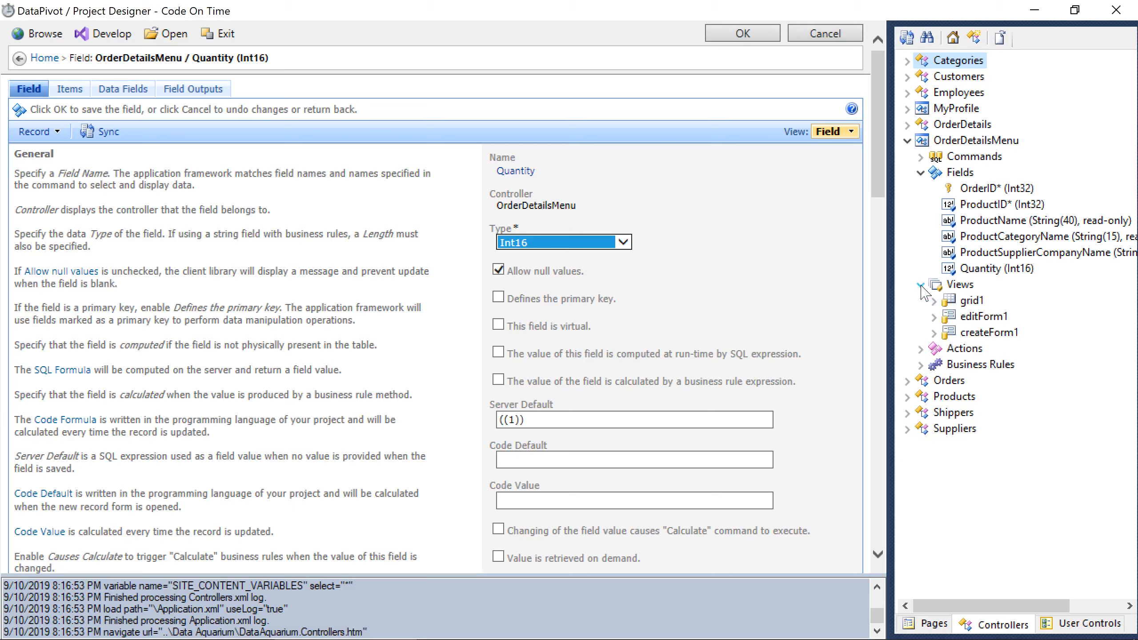
{"action": "left_click", "coordinate": [934, 301]}
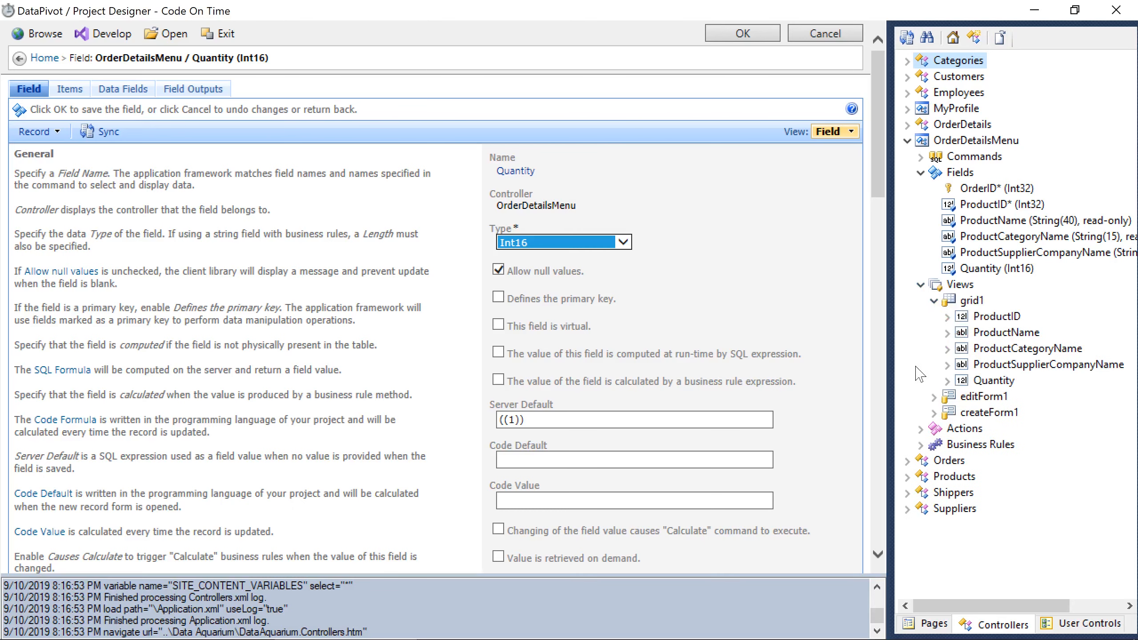
{"action": "left_click", "coordinate": [921, 429]}
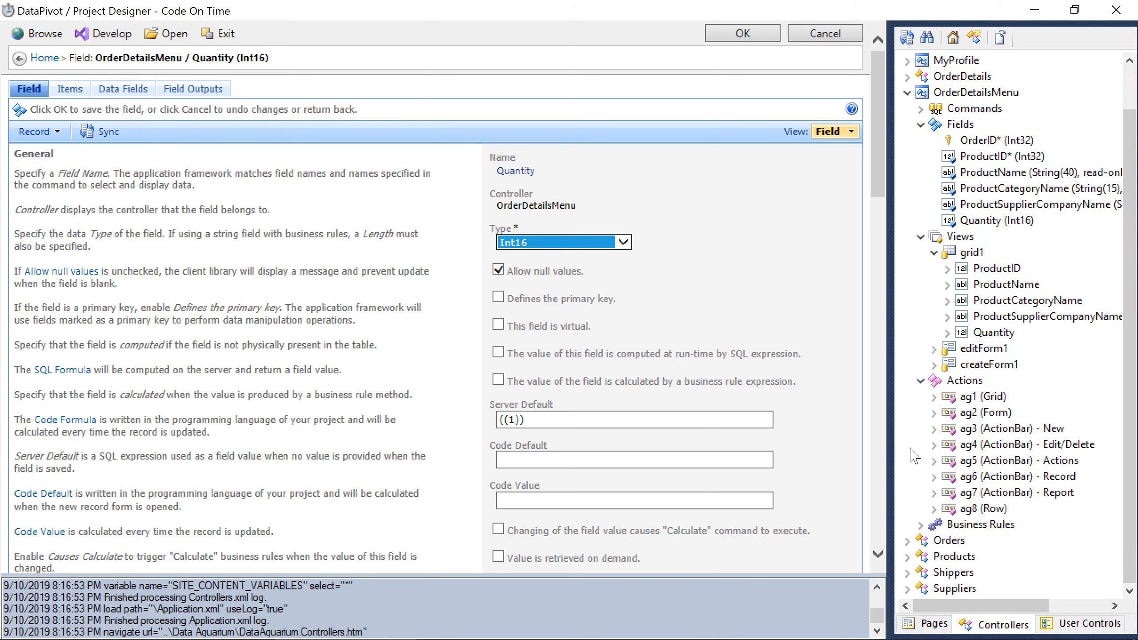
{"action": "left_click", "coordinate": [921, 526]}
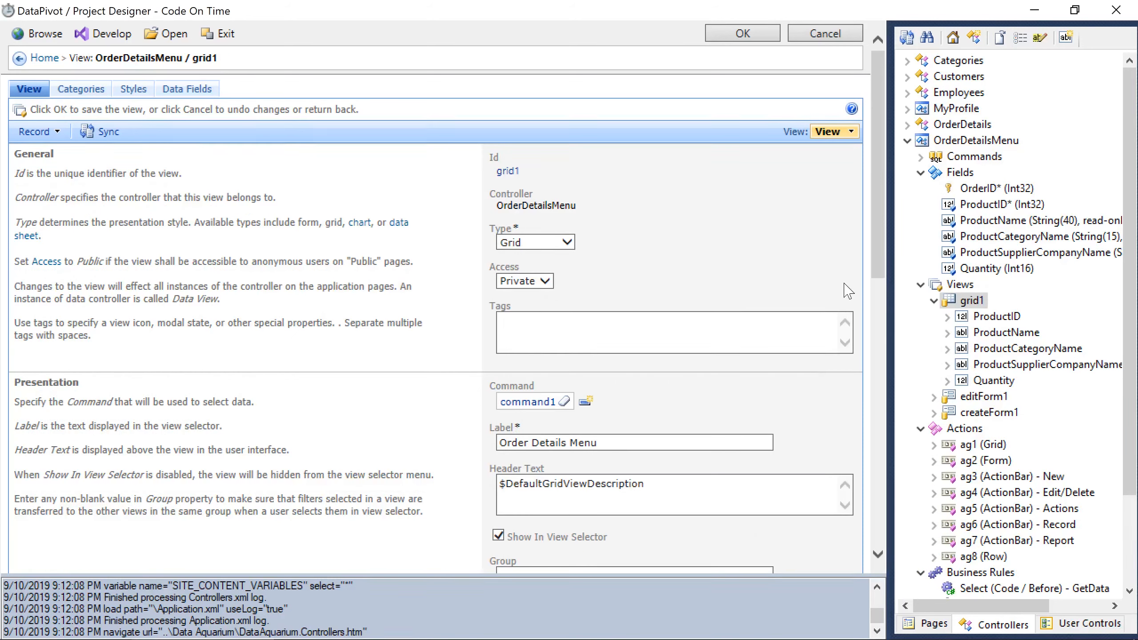
Add the OrderID field to the OrderDetailsMenu grid1 view as its first column.
{"action": "left_click", "coordinate": [951, 187]}
{"action": "left_click_drag", "start_coordinate": [984, 258], "coordinate": [1031, 306]}
{"action": "left_click_drag", "start_coordinate": [994, 402], "coordinate": [927, 327]}
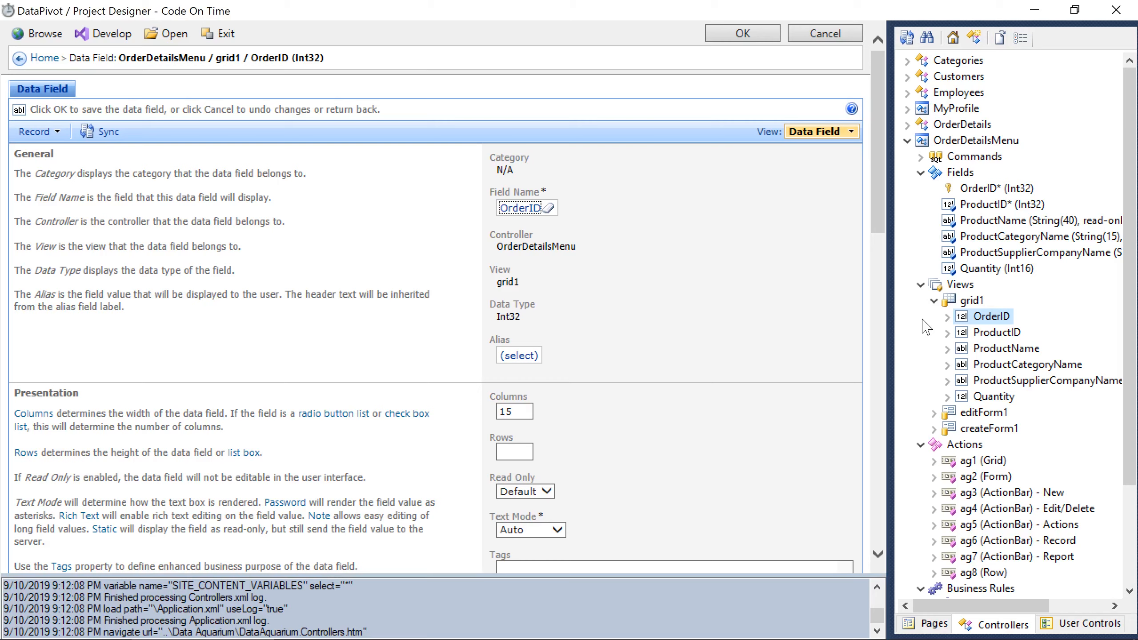
Copy the OrderDetailsMenu controller.
{"action": "right_click", "coordinate": [934, 140]}
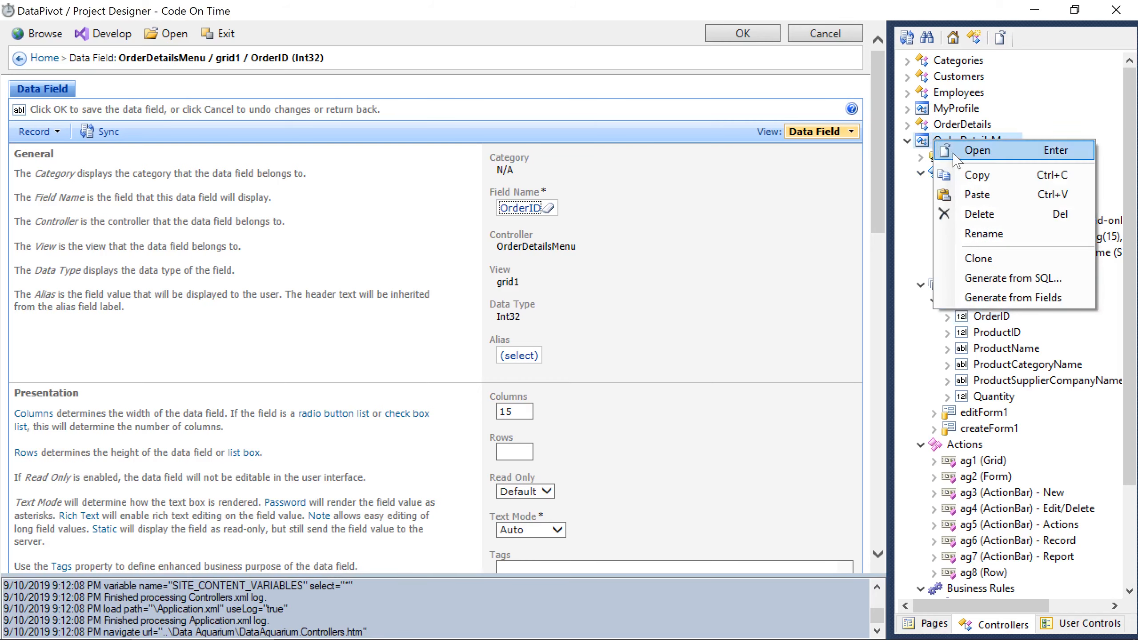
{"action": "left_click", "coordinate": [968, 175]}
{"action": "scroll", "coordinate": [916, 337], "scroll_direction": "down", "scroll_amount": 1}
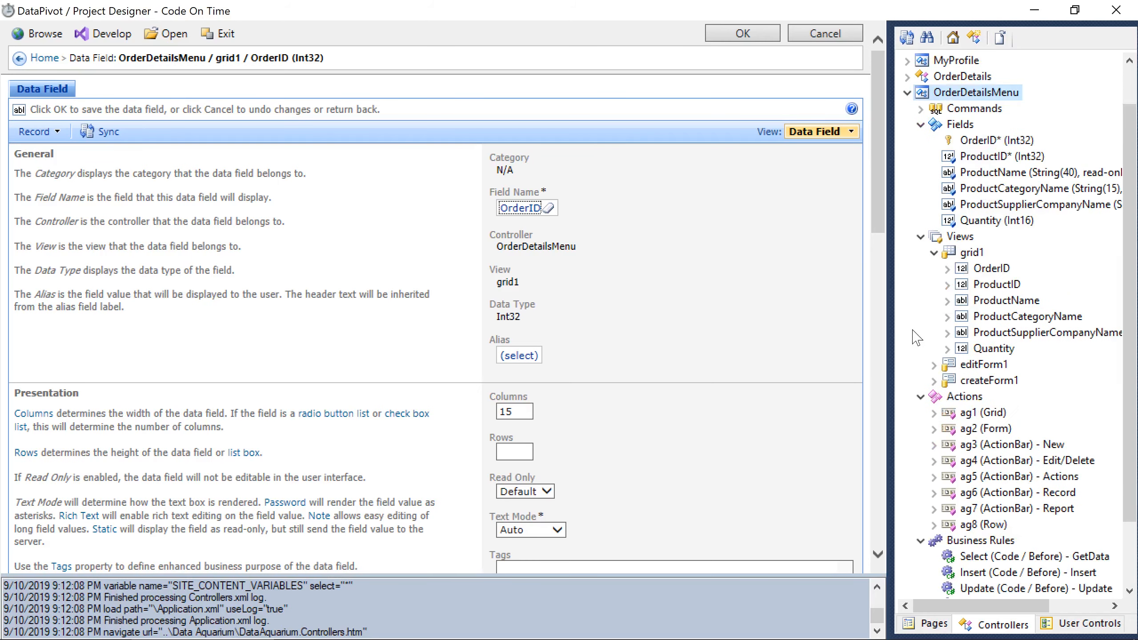
{"action": "scroll", "coordinate": [917, 337], "scroll_direction": "down", "scroll_amount": 2}
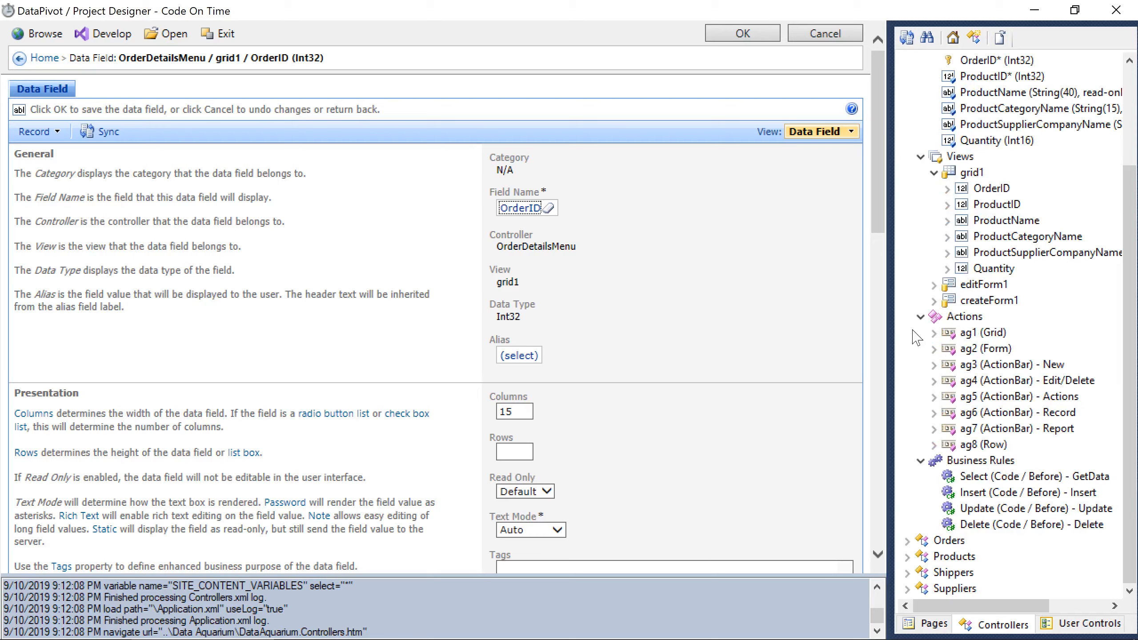
Paste OrderDetailsMenu into the Orders controller as a data view field.
{"action": "right_click", "coordinate": [942, 541]}
{"action": "left_click", "coordinate": [984, 524]}
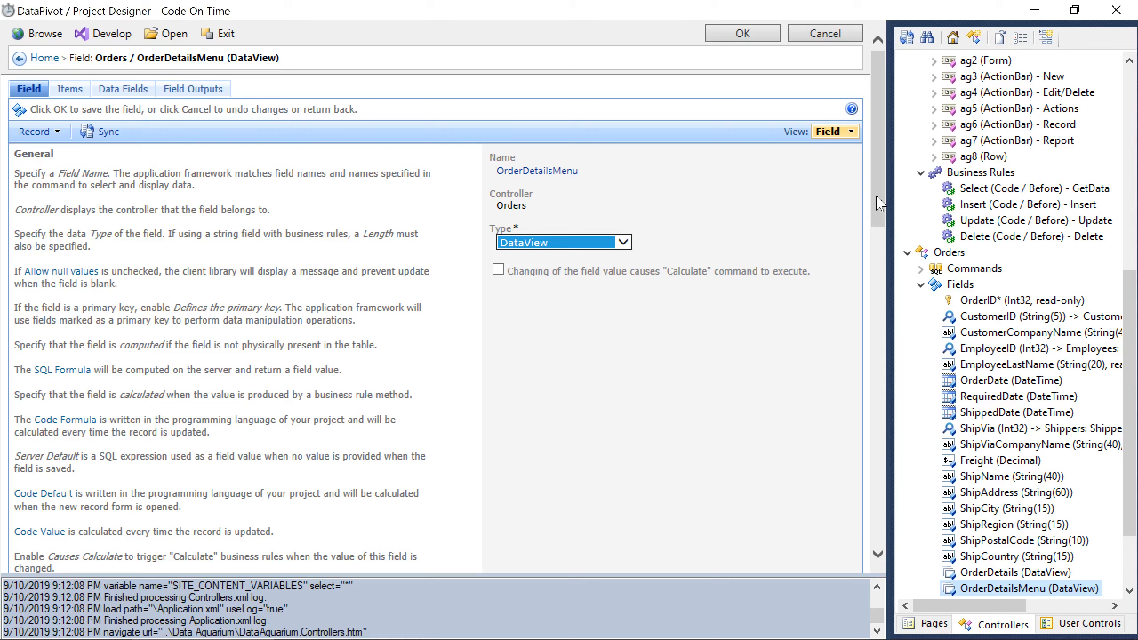
{"action": "left_click_drag", "start_coordinate": [879, 204], "coordinate": [901, 473]}
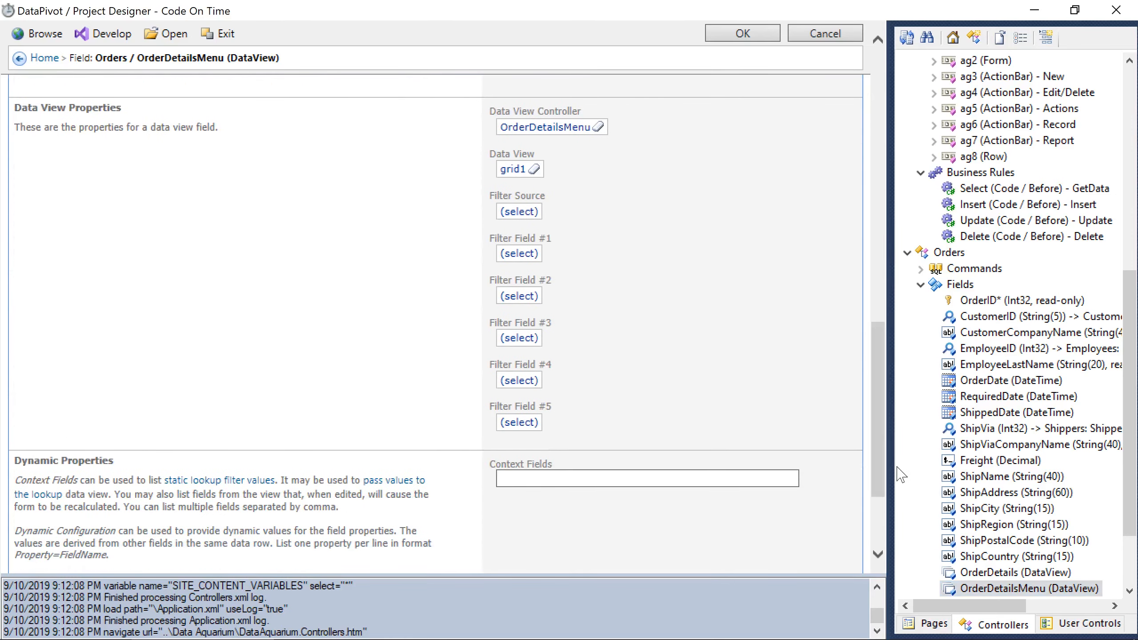
Set Filter Field #1 of the OrderDetailsMenu field to OrderID and save it.
{"action": "left_click", "coordinate": [519, 254]}
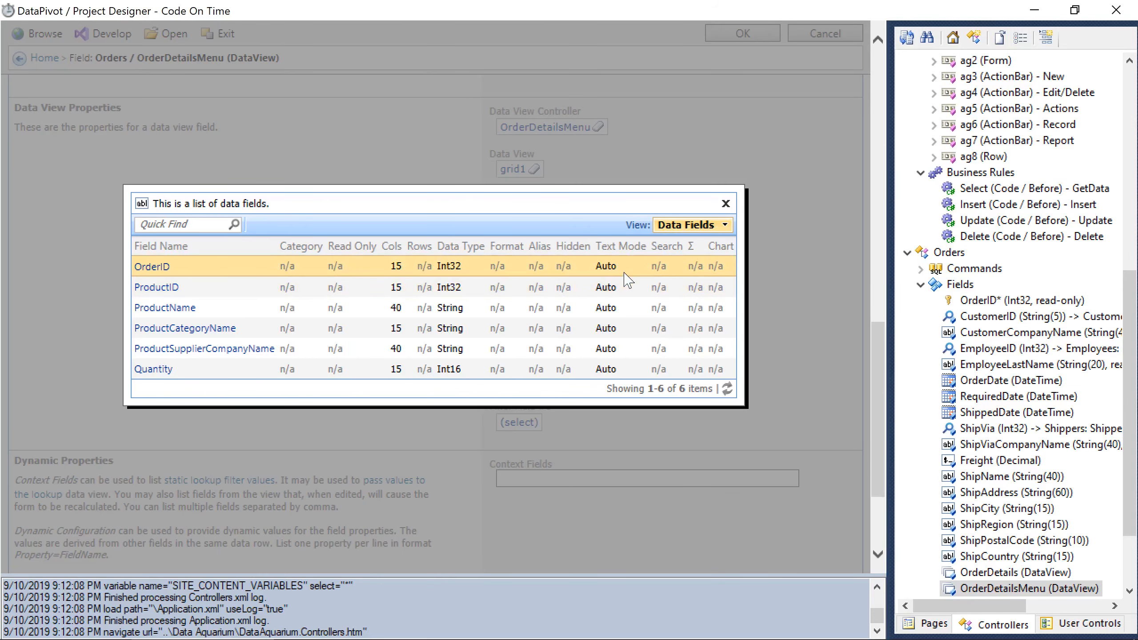
{"action": "left_click", "coordinate": [625, 271]}
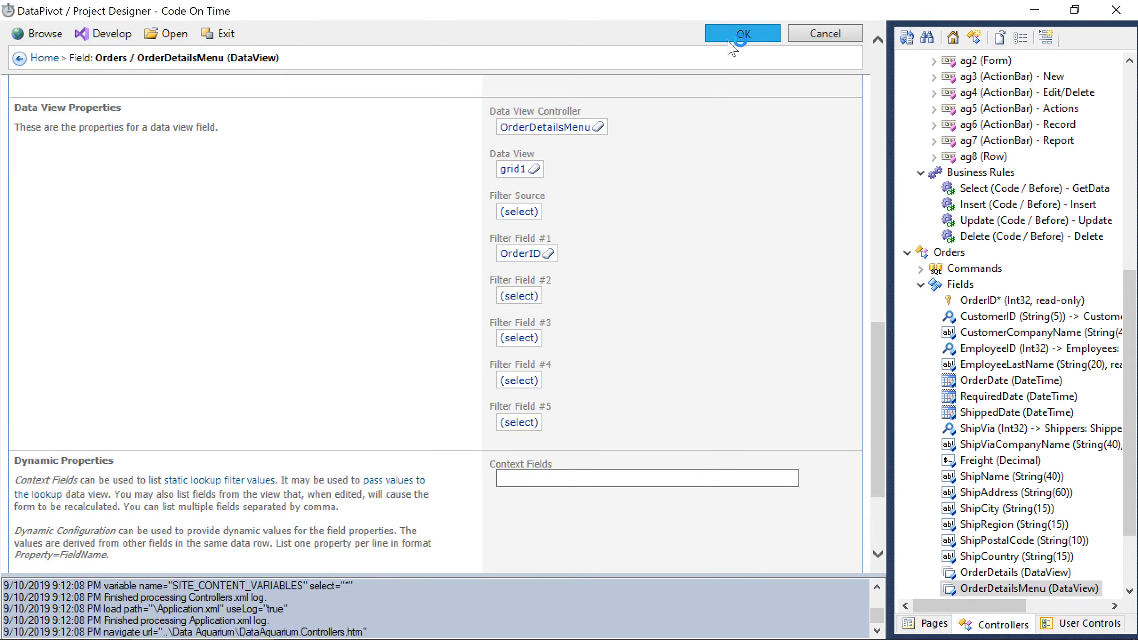
{"action": "left_click", "coordinate": [737, 35]}
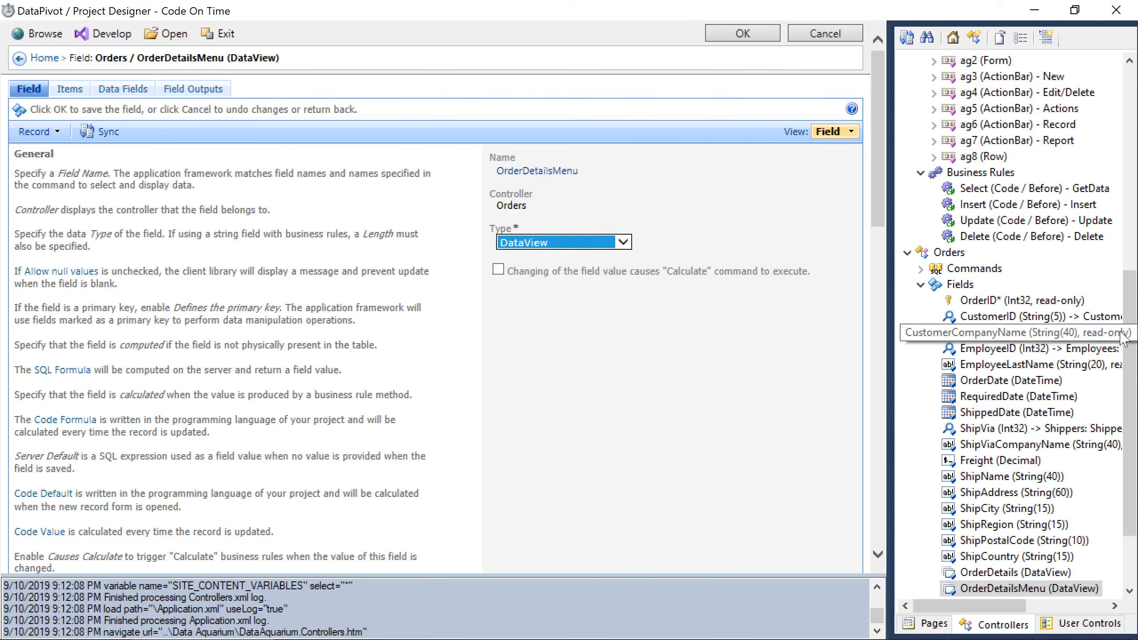
{"action": "scroll", "coordinate": [1136, 430], "scroll_direction": "down", "scroll_amount": 2}
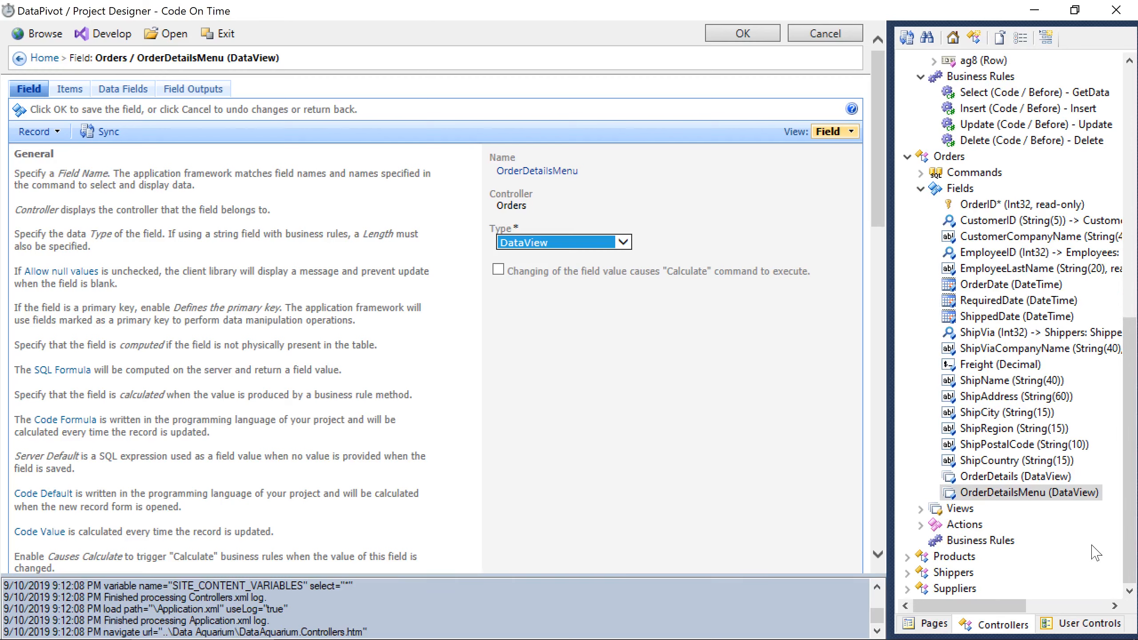
Set Visible When of editForm1's OrderDetails field to !this.editing().
{"action": "left_click", "coordinate": [921, 509]}
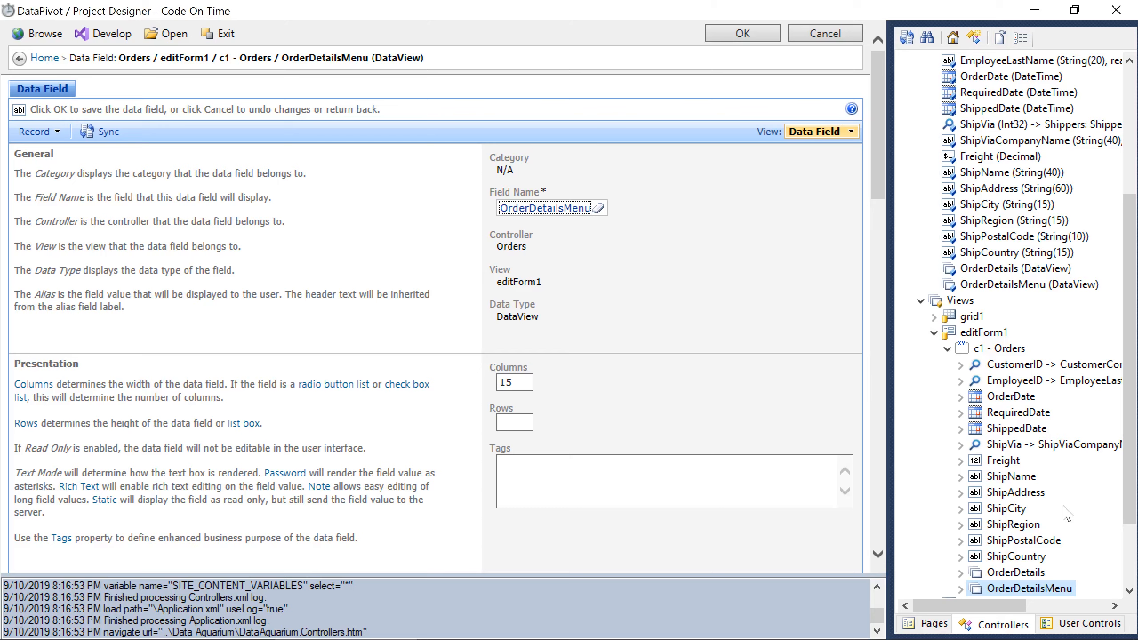
{"action": "left_click", "coordinate": [1027, 574]}
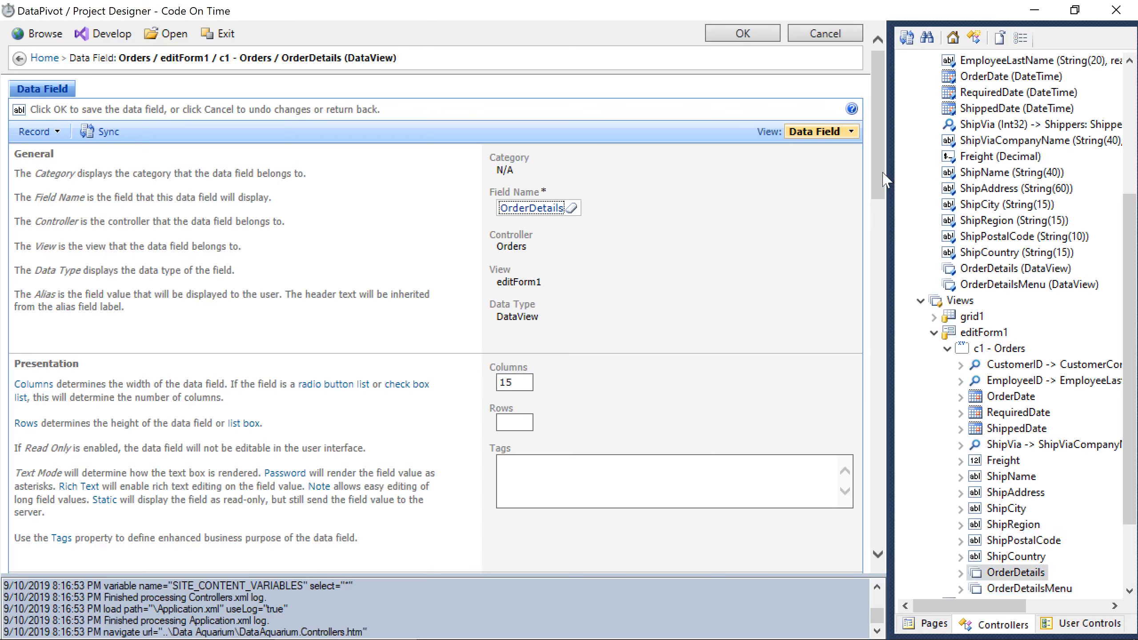
{"action": "left_click_drag", "start_coordinate": [888, 179], "coordinate": [890, 360]}
{"action": "left_click", "coordinate": [764, 130]}
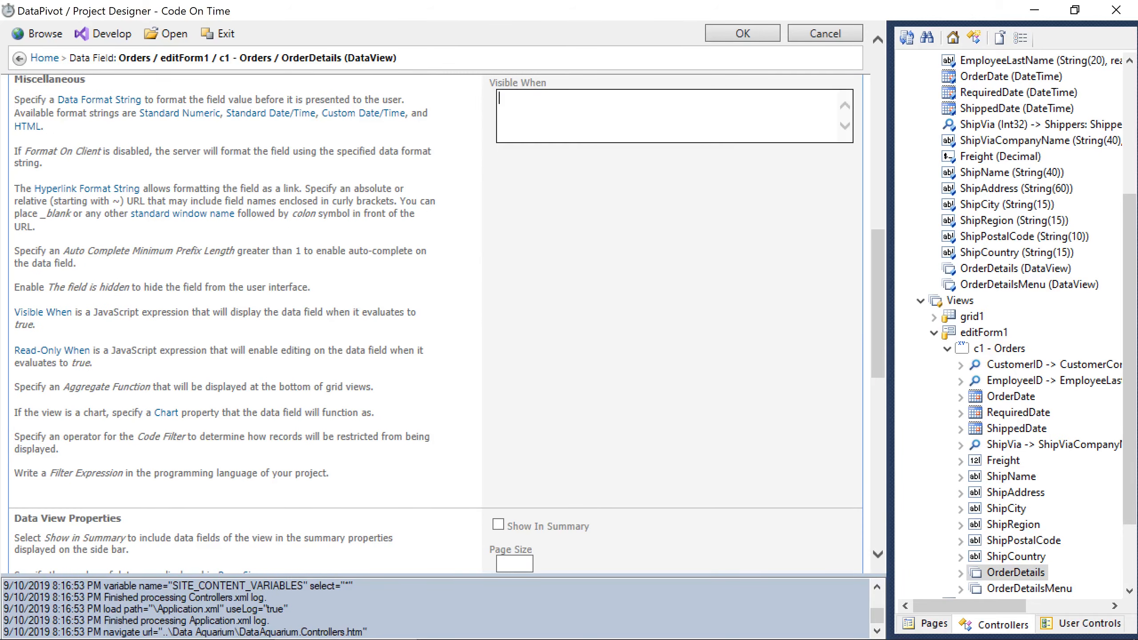
{"action": "type", "text": "!this.editing()"}
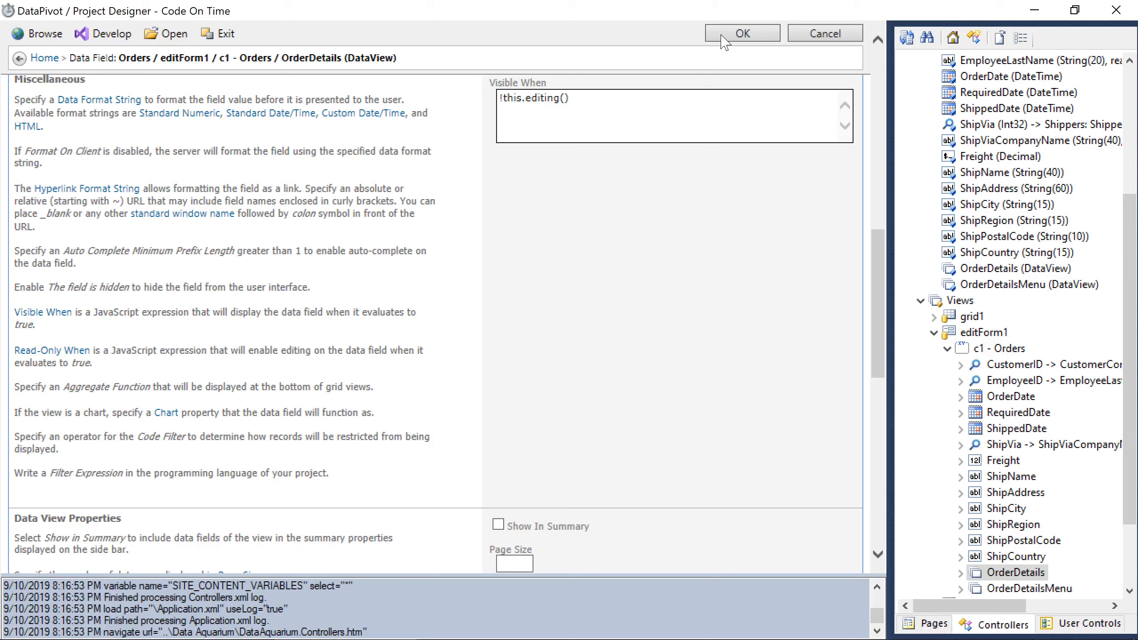
{"action": "left_click", "coordinate": [723, 36]}
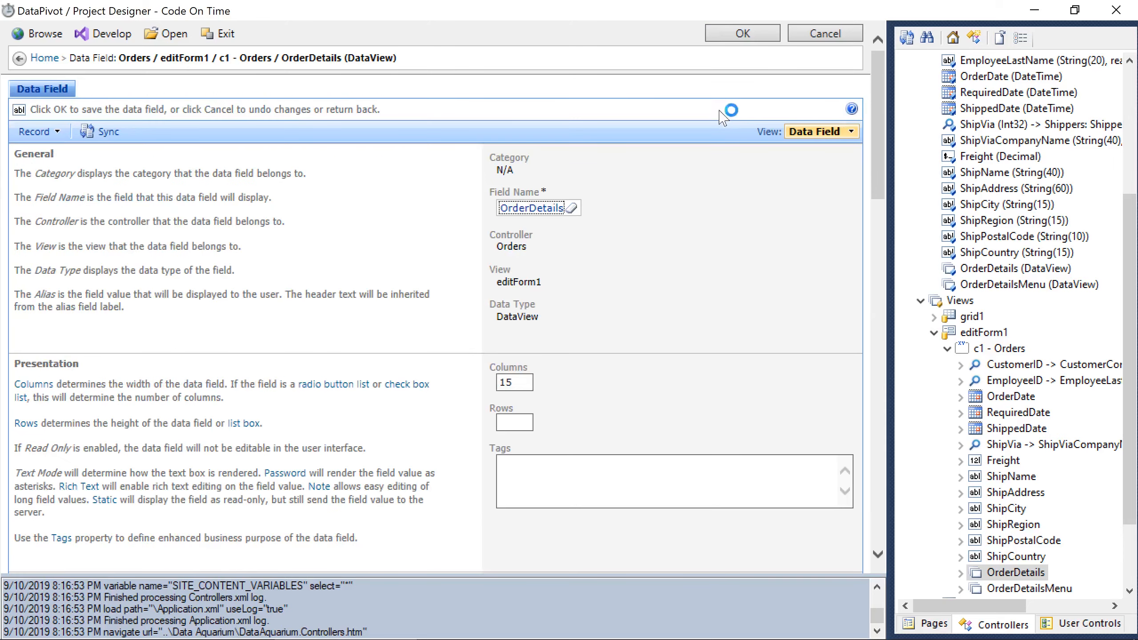
Set Visible When of editForm1's OrderDetailsMenu field to this.editing(), then browse the app.
{"action": "left_click", "coordinate": [983, 590]}
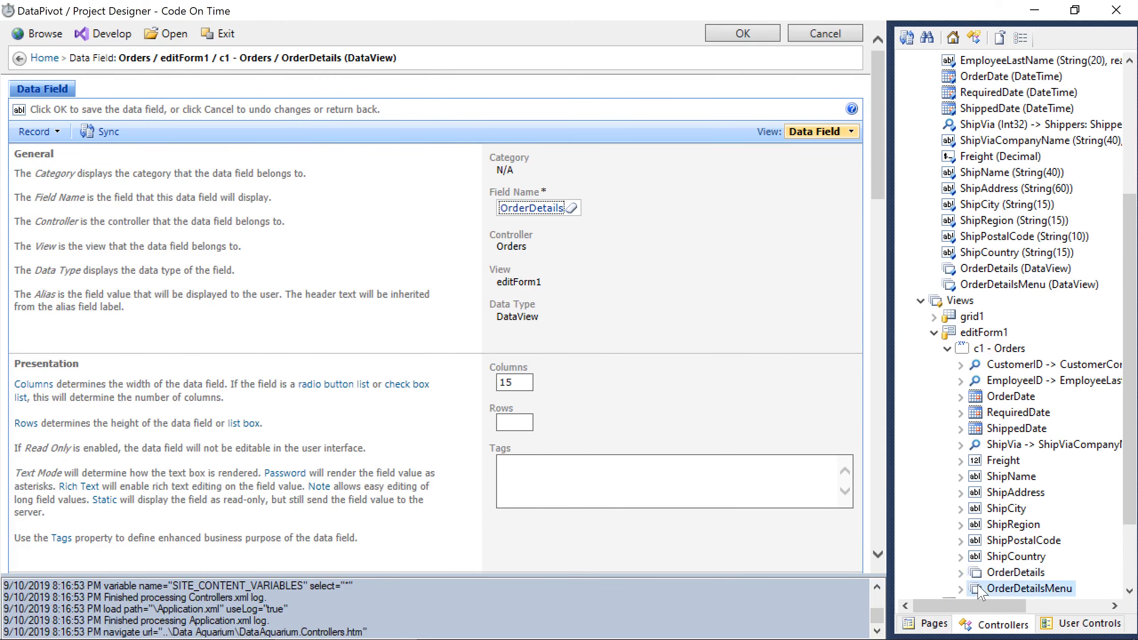
{"action": "left_click_drag", "start_coordinate": [877, 169], "coordinate": [895, 346]}
{"action": "left_click", "coordinate": [725, 129]}
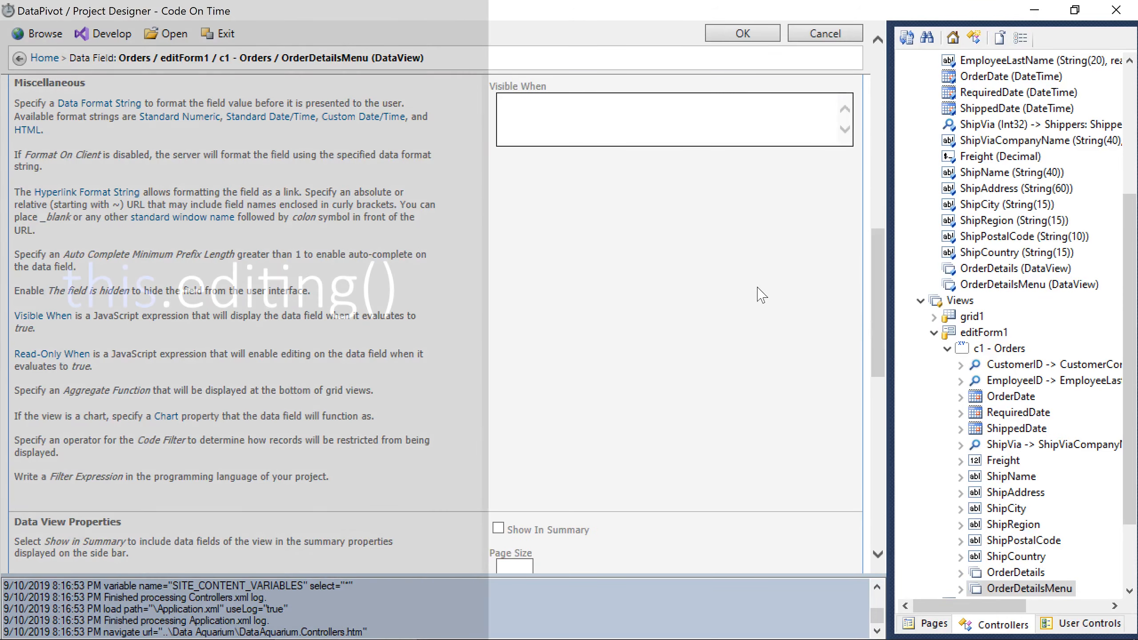
{"action": "type", "text": "this.editing()"}
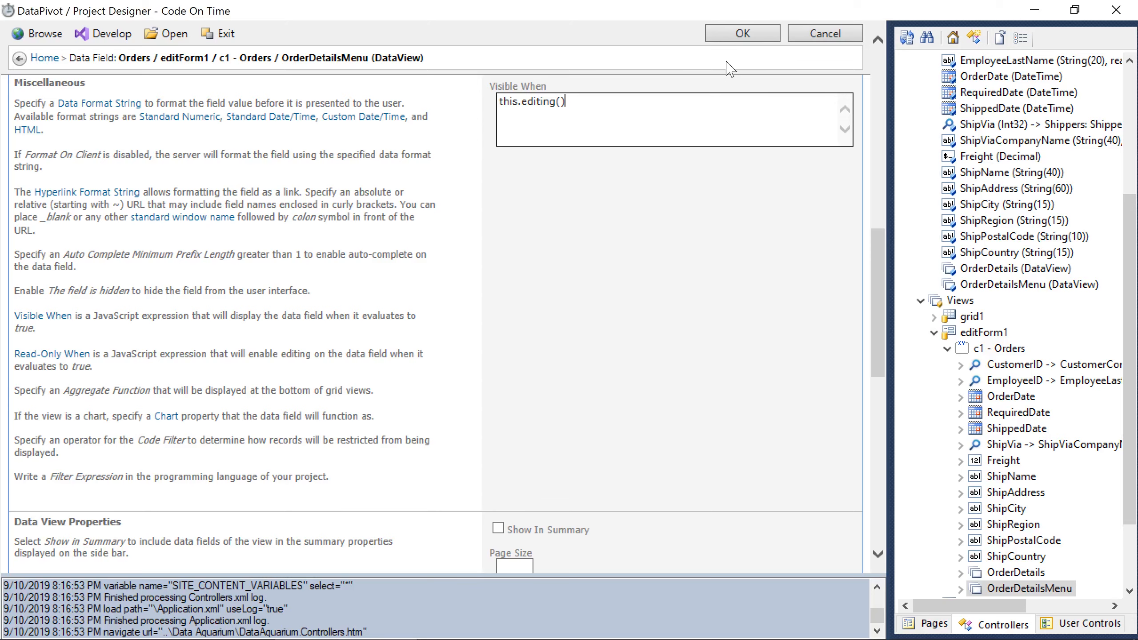
{"action": "left_click", "coordinate": [723, 40]}
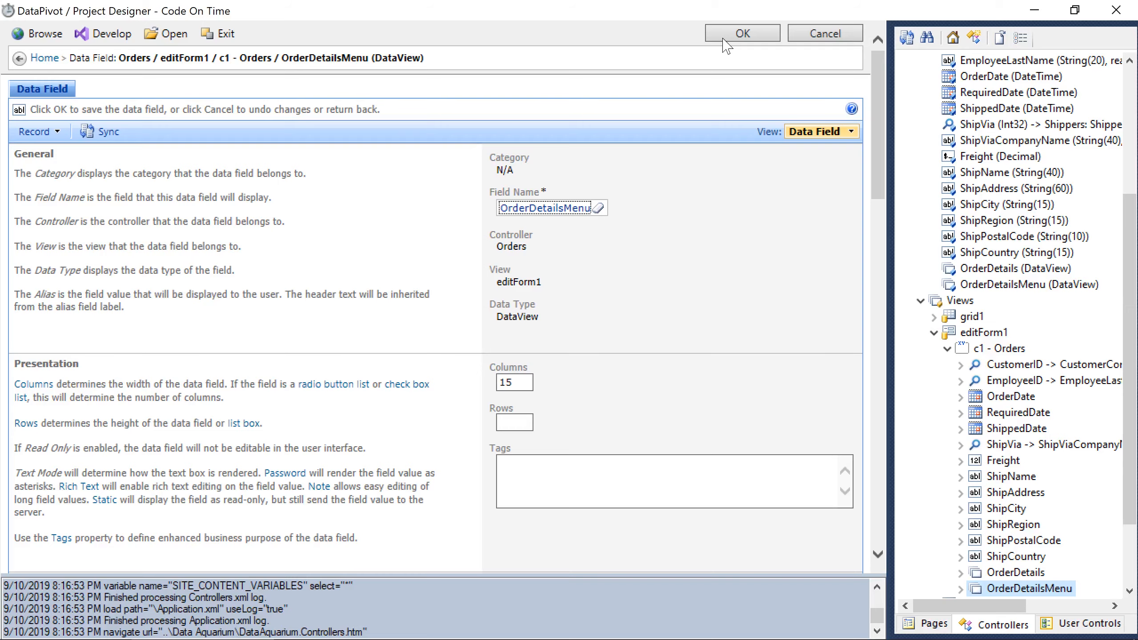
{"action": "left_click", "coordinate": [34, 32]}
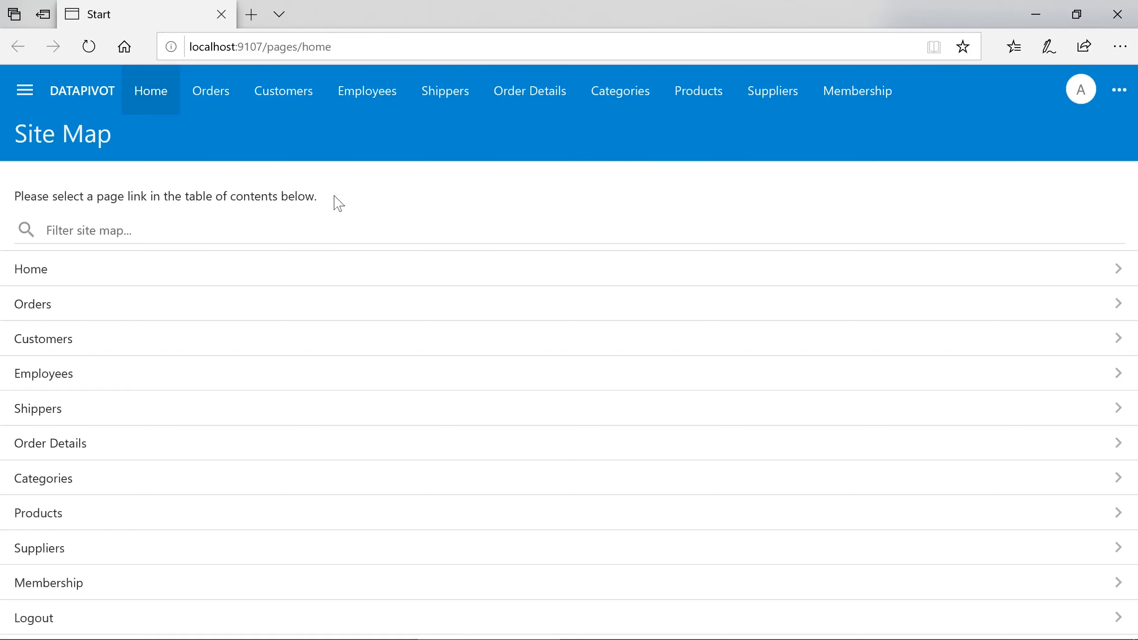
Open the Vins et alcools Chevalier order from Orders, scroll its details, and switch to edit mode.
{"action": "left_click", "coordinate": [216, 95]}
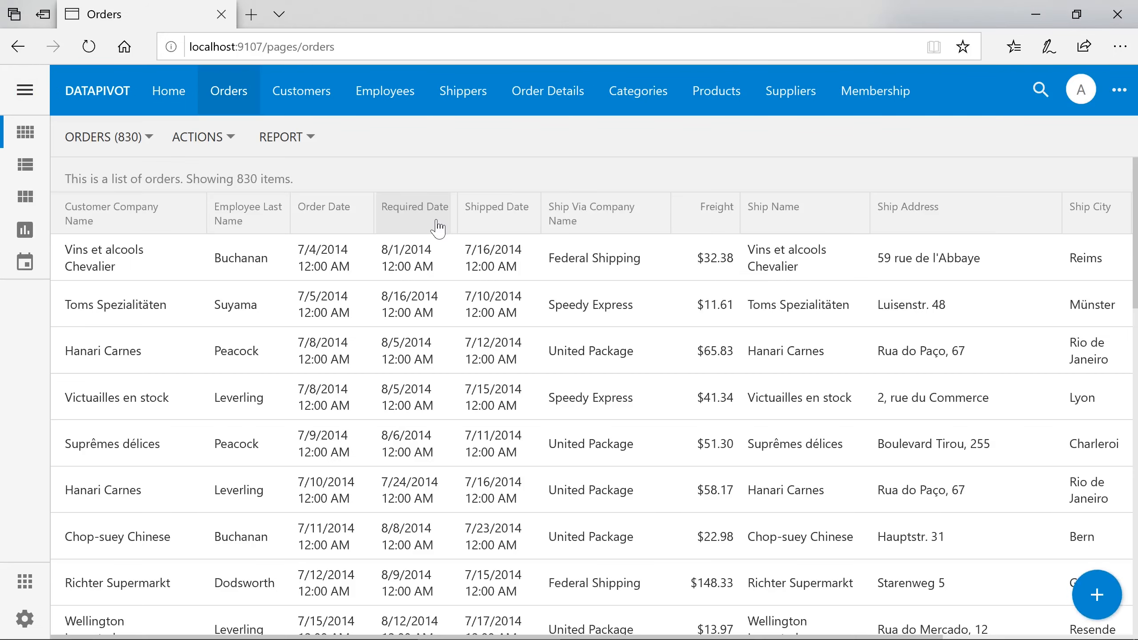
{"action": "left_click", "coordinate": [470, 262]}
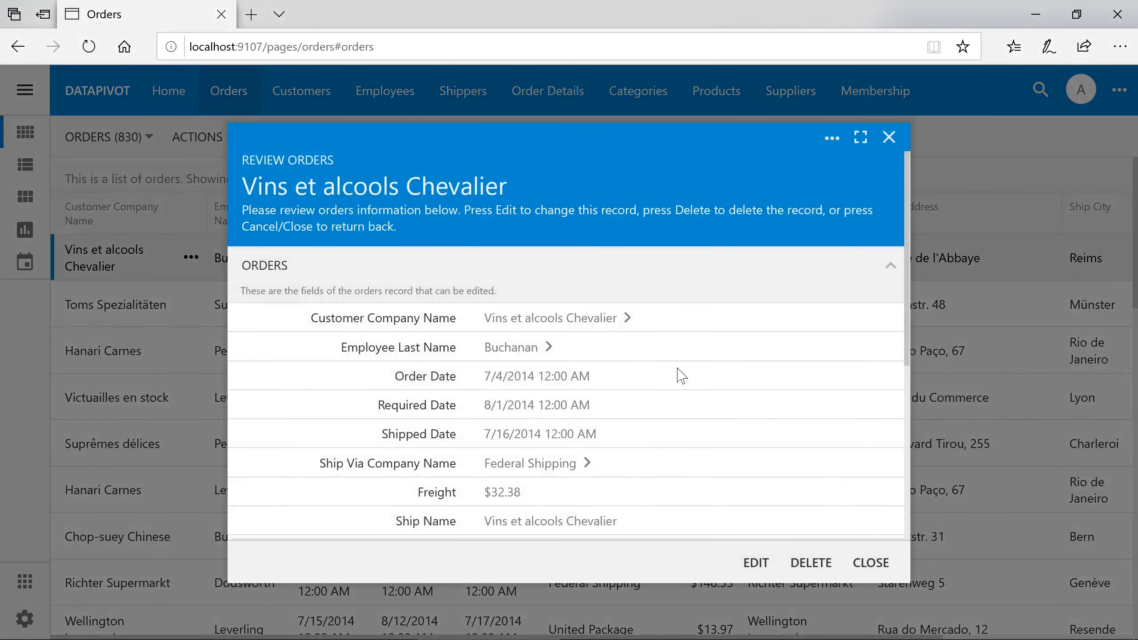
{"action": "scroll", "coordinate": [682, 376], "scroll_direction": "down", "scroll_amount": 6}
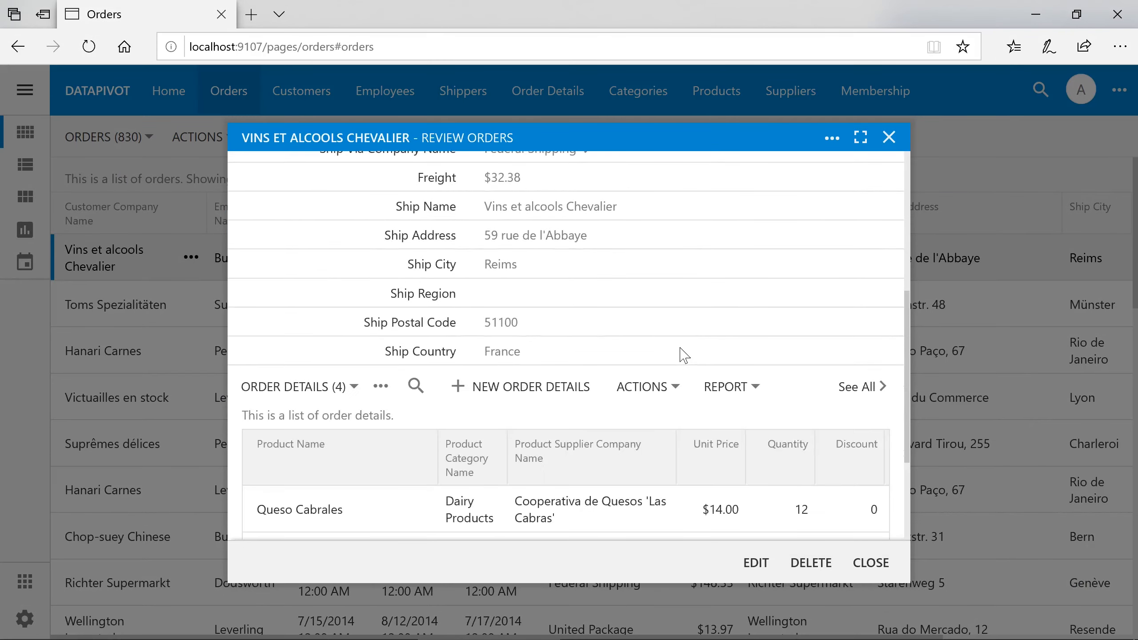
{"action": "scroll", "coordinate": [681, 355], "scroll_direction": "down", "scroll_amount": 4}
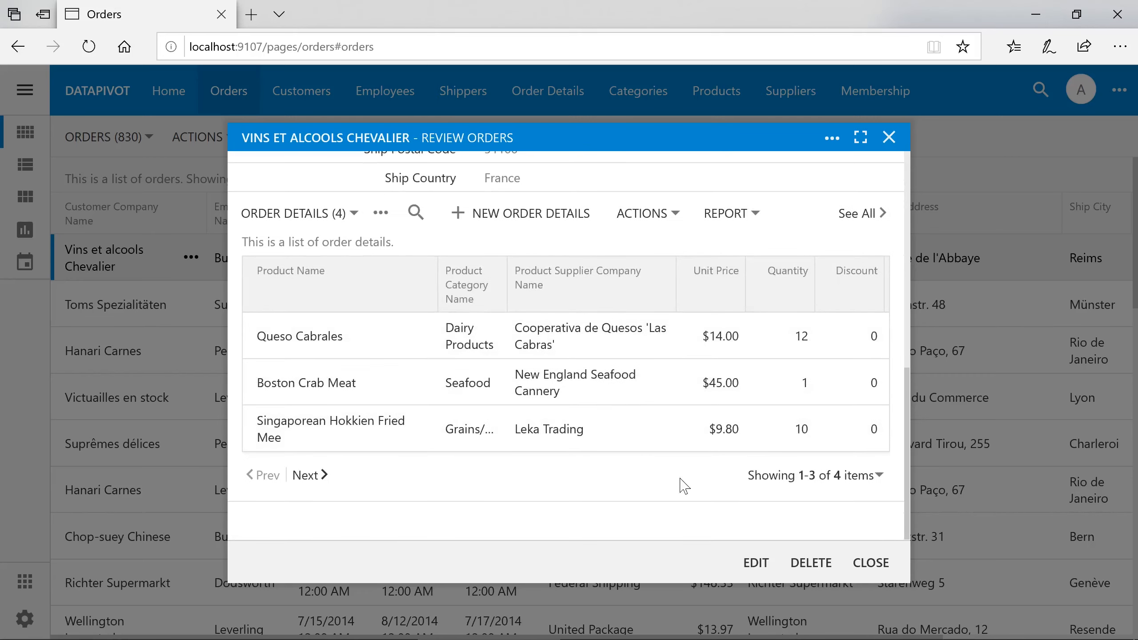
{"action": "left_click", "coordinate": [756, 566]}
{"action": "scroll", "coordinate": [701, 437], "scroll_direction": "down", "scroll_amount": 3}
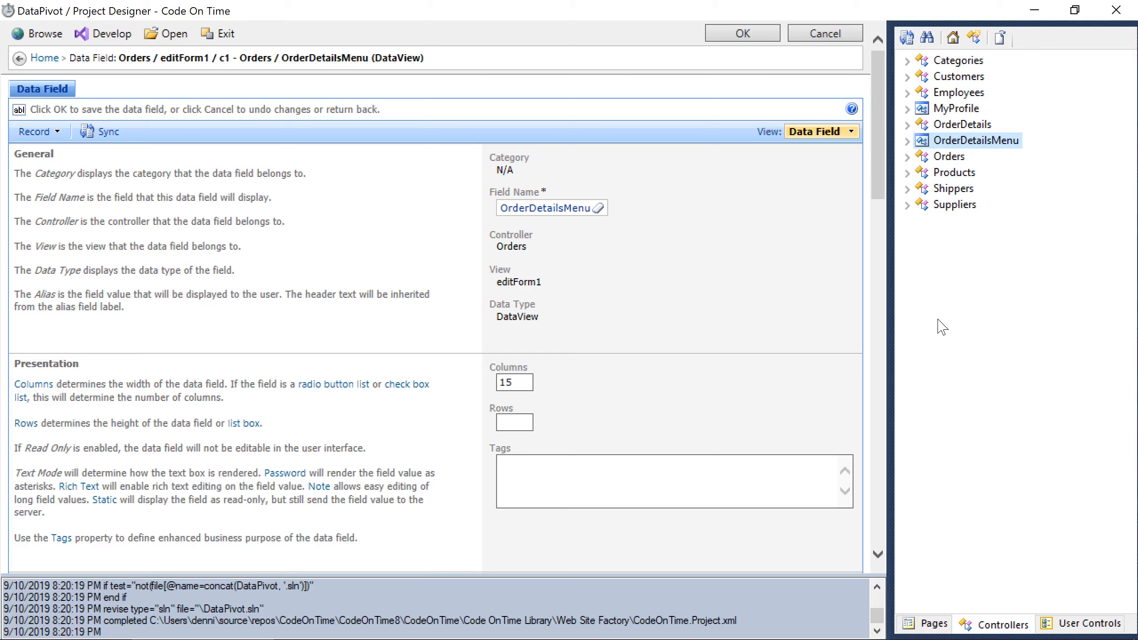
Tag editForm1's OrderDetailsMenu data field with inline-editing.
{"action": "left_click", "coordinate": [908, 158]}
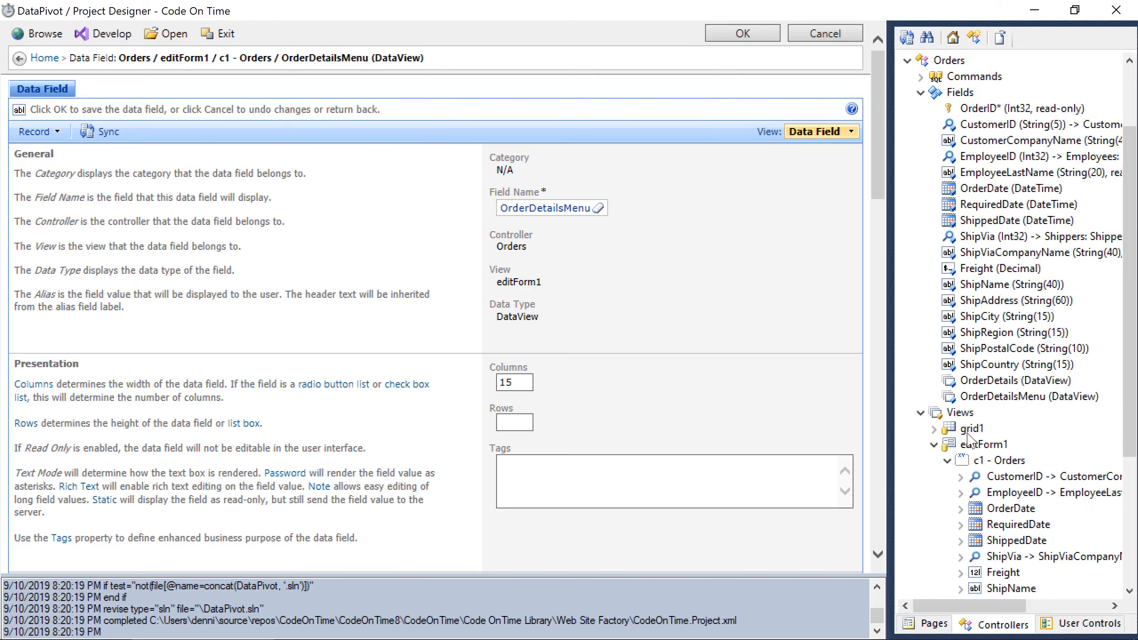
{"action": "scroll", "coordinate": [968, 441], "scroll_direction": "down", "scroll_amount": 5}
{"action": "left_click", "coordinate": [1014, 492]}
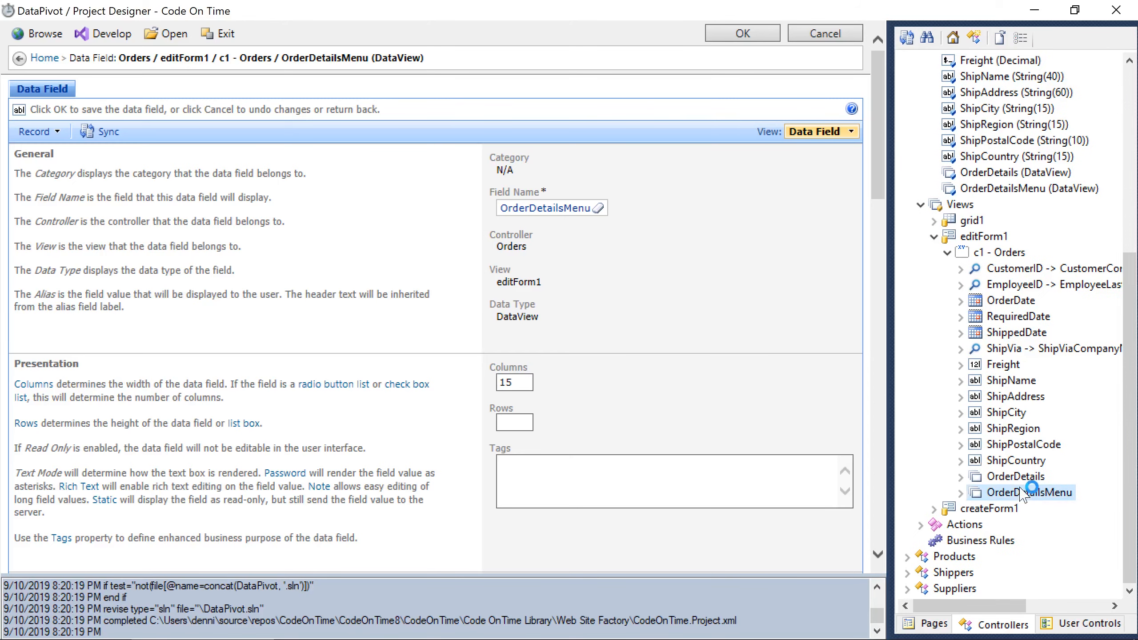
{"action": "left_click", "coordinate": [743, 458]}
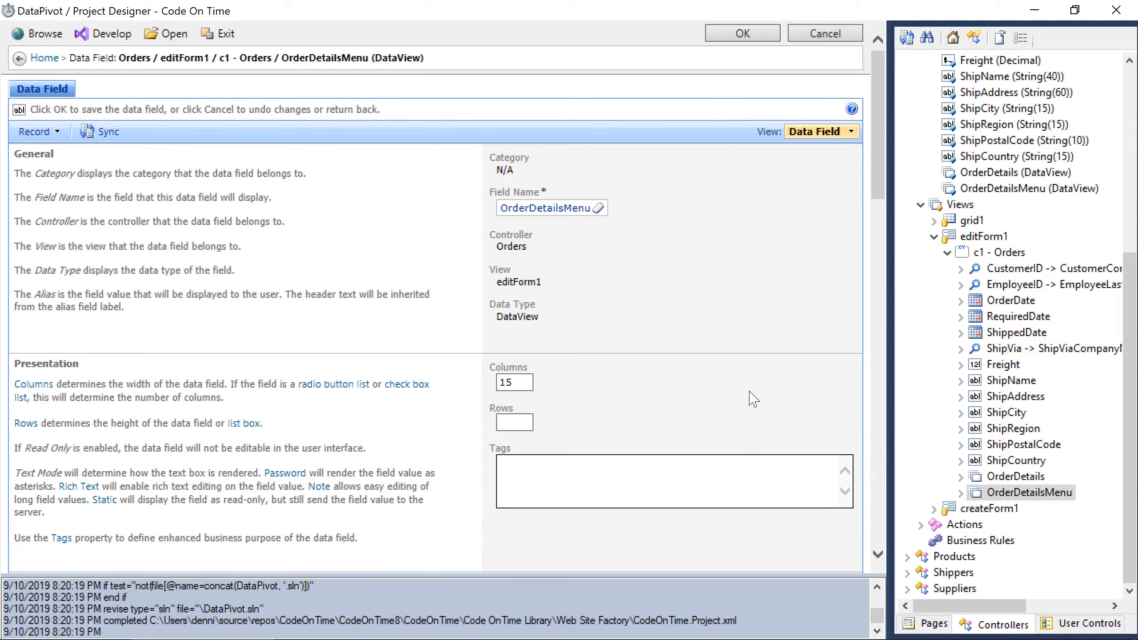
{"action": "type", "text": "inline-editing"}
{"action": "left_click", "coordinate": [723, 37]}
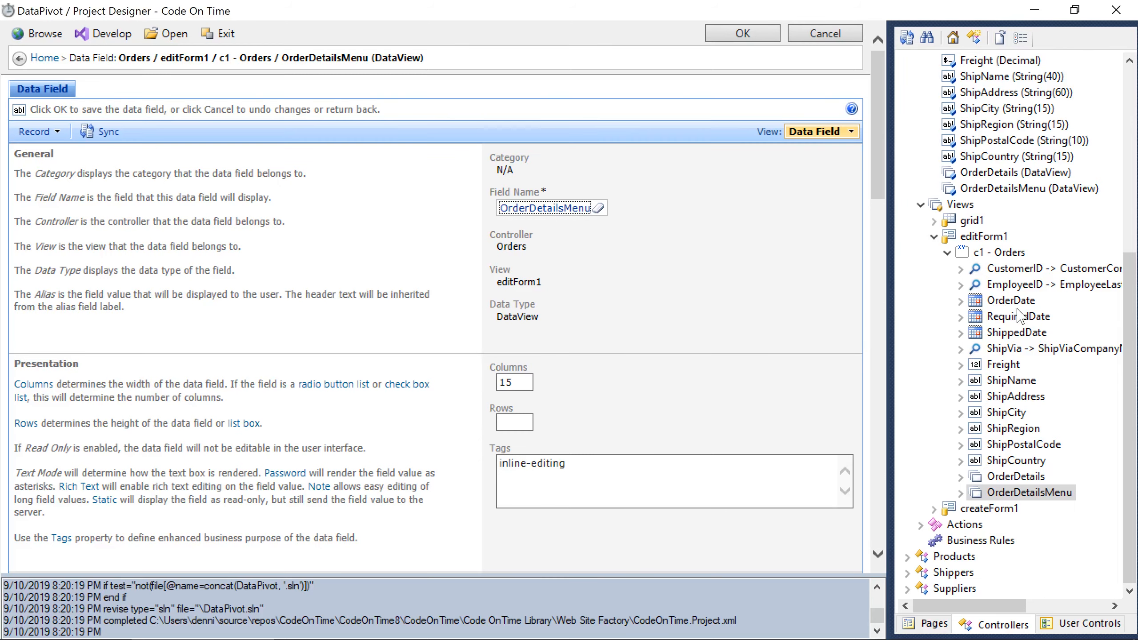
Move Quantity to the top of the OrderDetailsMenu grid1 view.
{"action": "scroll", "coordinate": [1018, 309], "scroll_direction": "up", "scroll_amount": 7}
{"action": "left_click", "coordinate": [907, 157]}
{"action": "left_click", "coordinate": [906, 143]}
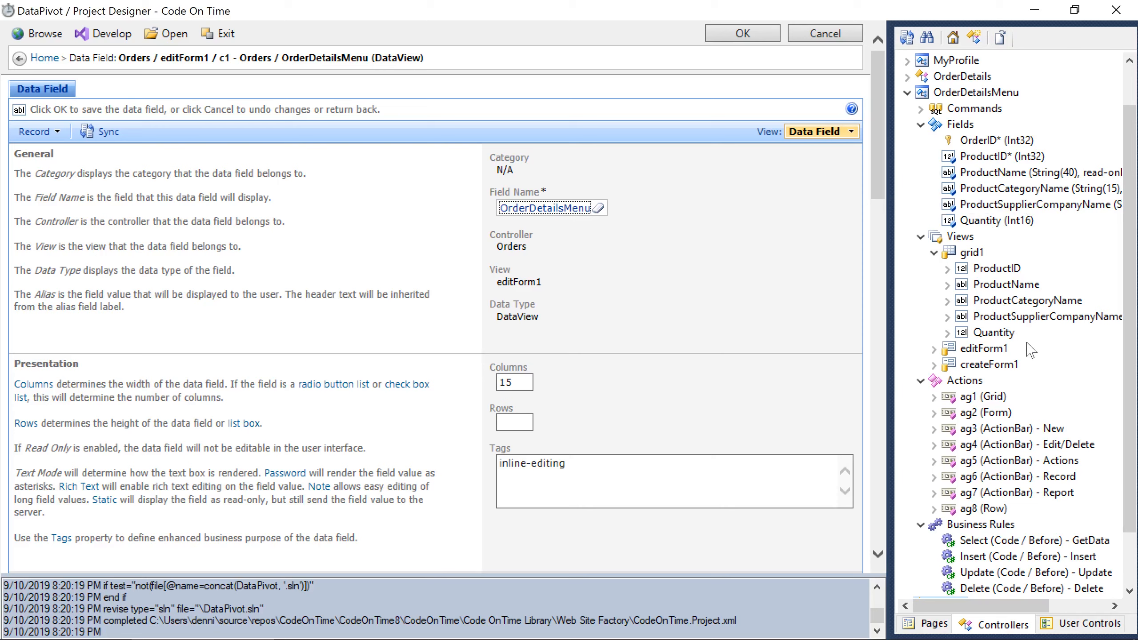
{"action": "left_click_drag", "start_coordinate": [1006, 334], "coordinate": [946, 268]}
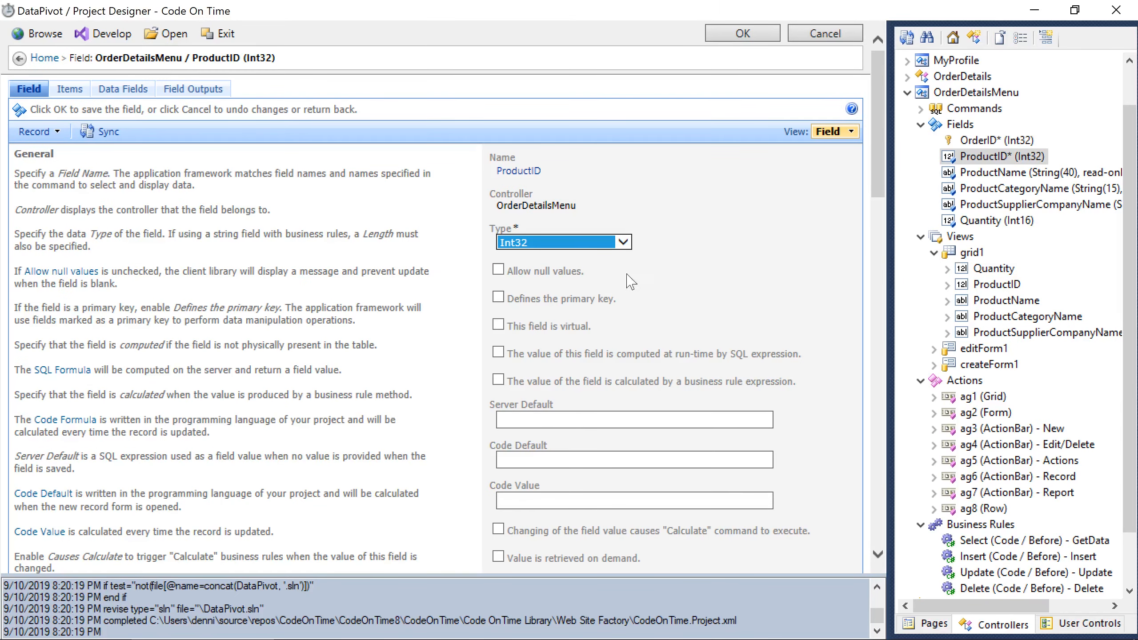
Mark ProductID as a primary key, then delete ProductID from the OrderDetailsMenu grid1 view.
{"action": "left_click", "coordinate": [594, 300]}
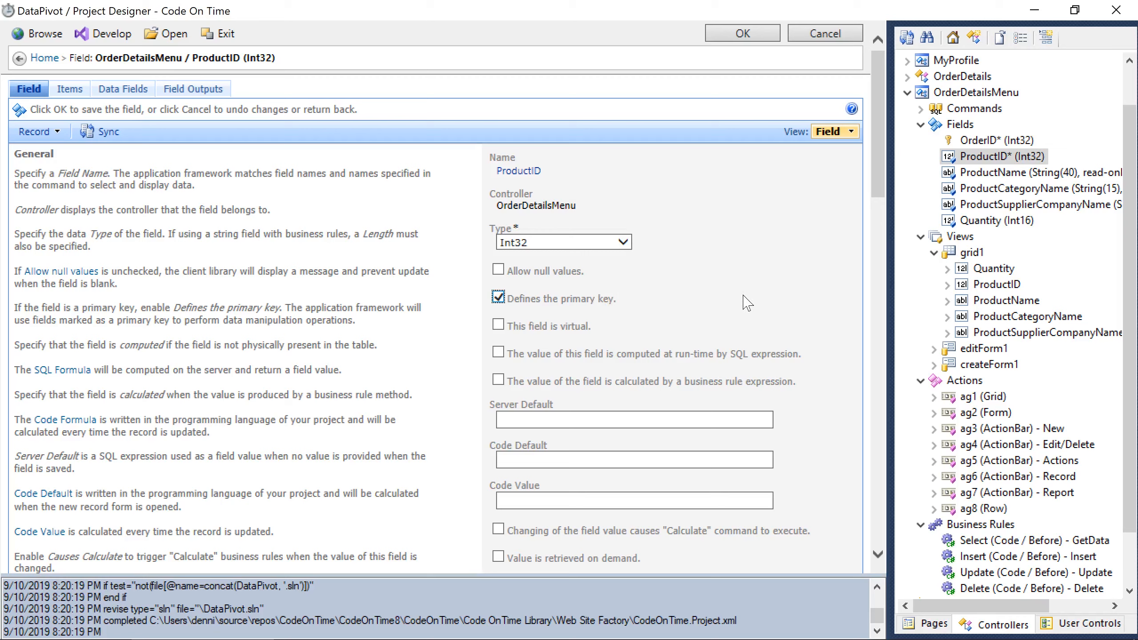
{"action": "left_click", "coordinate": [742, 34]}
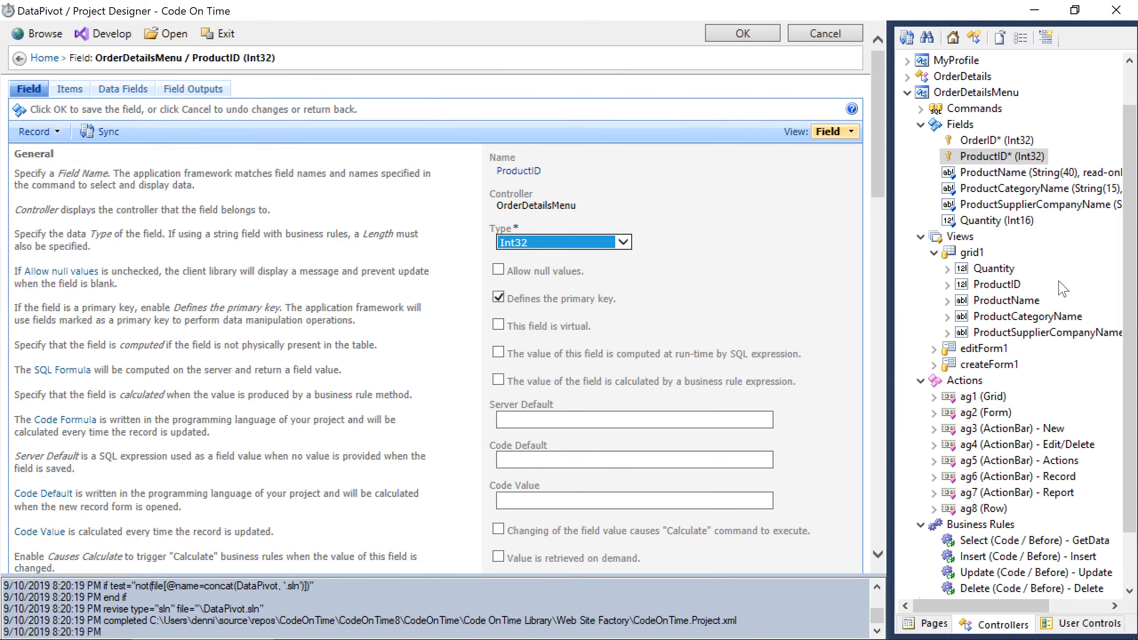
{"action": "left_click", "coordinate": [1009, 286]}
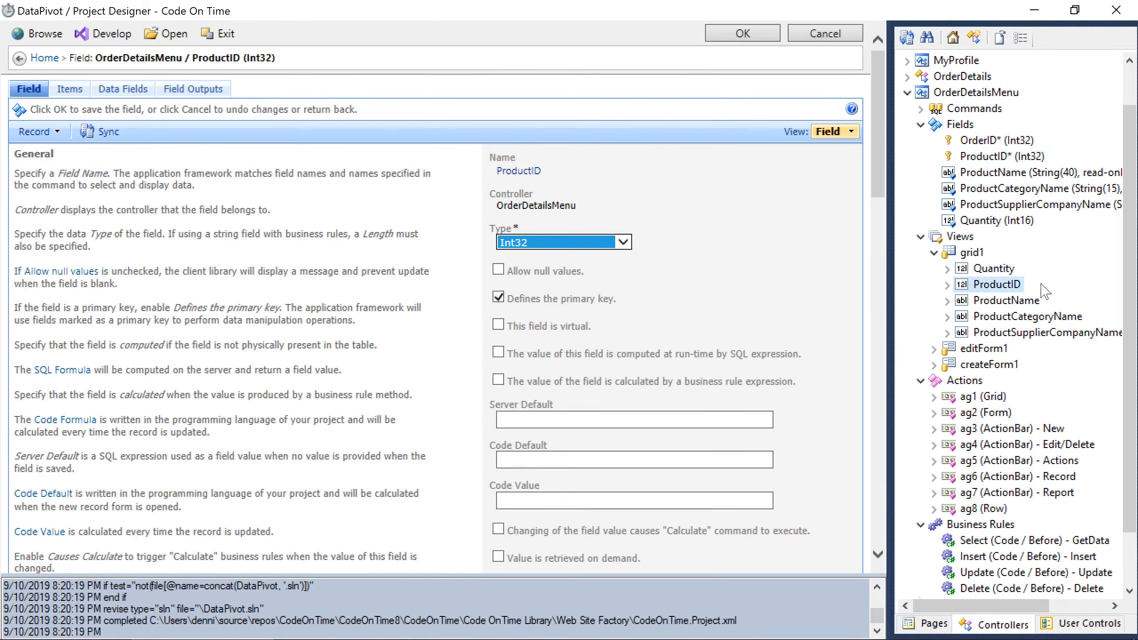
{"action": "right_click", "coordinate": [1005, 288]}
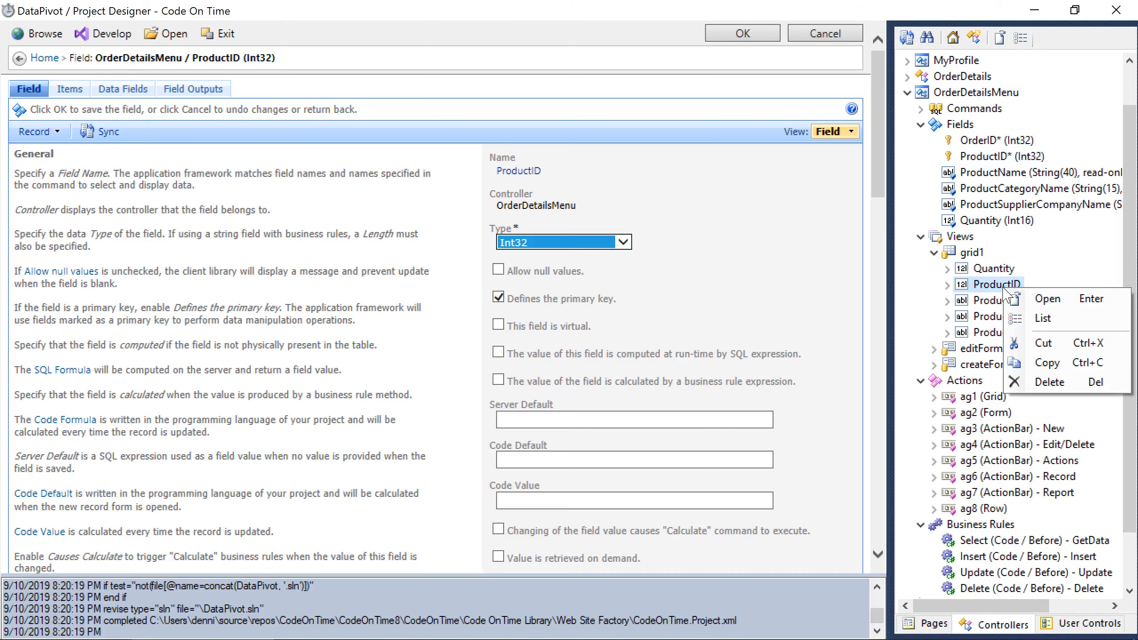
{"action": "left_click", "coordinate": [1057, 388]}
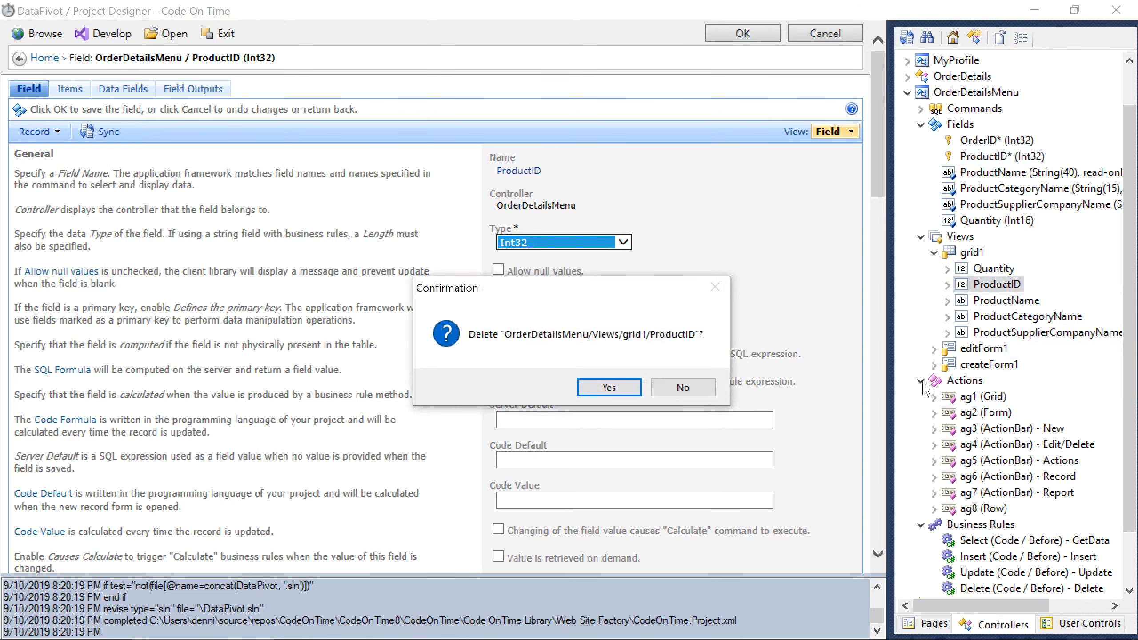
{"action": "left_click", "coordinate": [618, 390]}
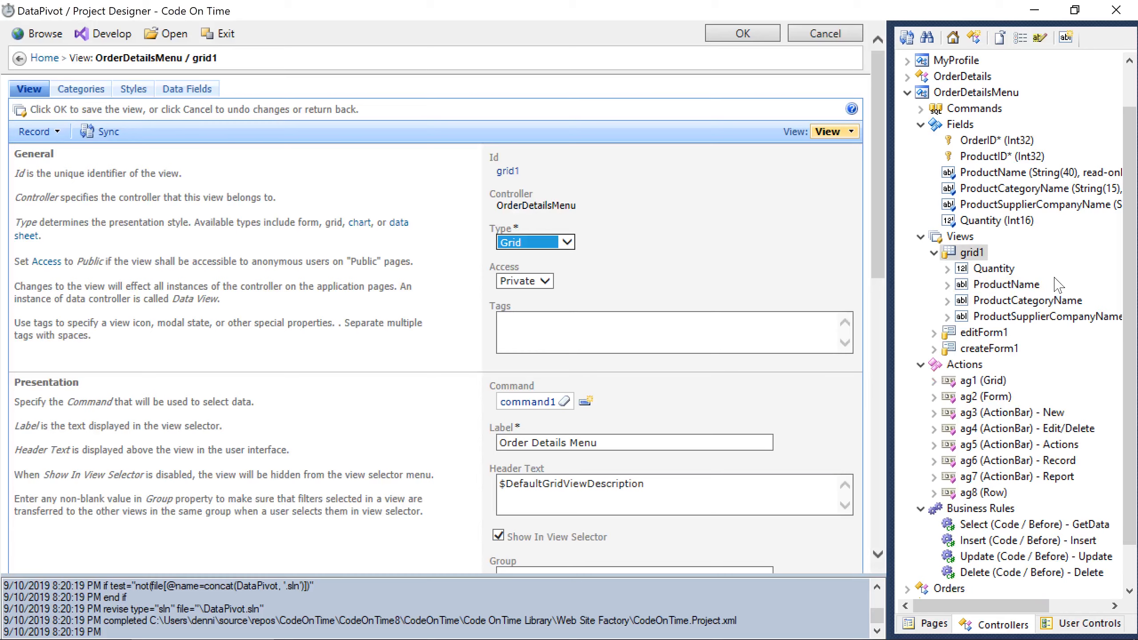
{"action": "left_click", "coordinate": [908, 92]}
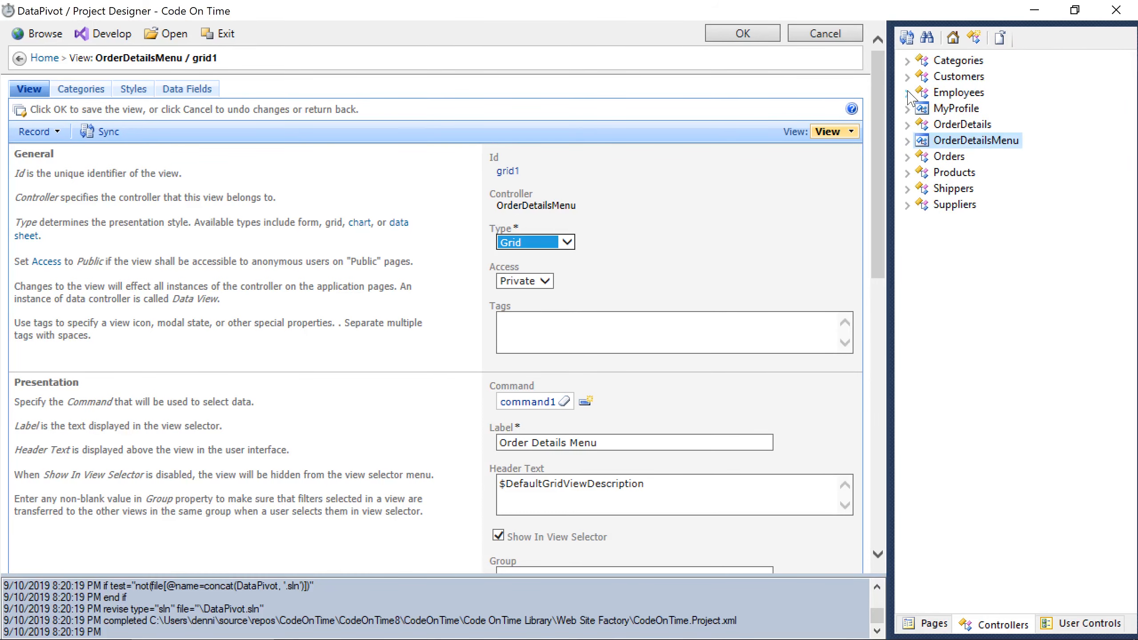
{"action": "left_click", "coordinate": [907, 156]}
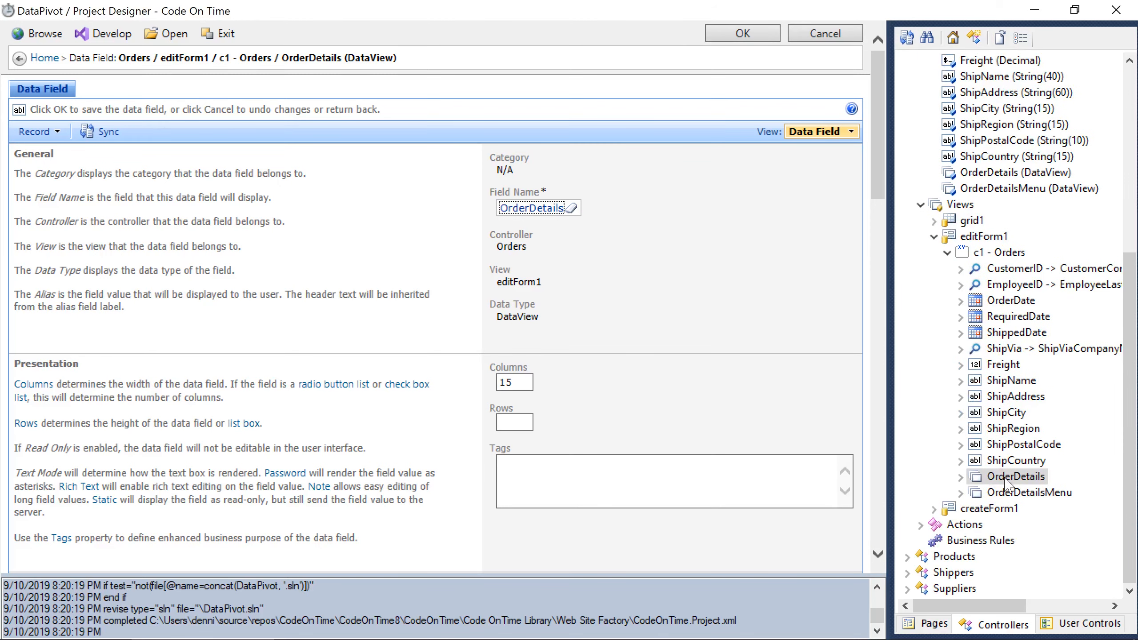
Set the OrderDetails data view field's page size to 30.
{"action": "left_click", "coordinate": [1016, 477]}
{"action": "left_click_drag", "start_coordinate": [877, 185], "coordinate": [878, 476]}
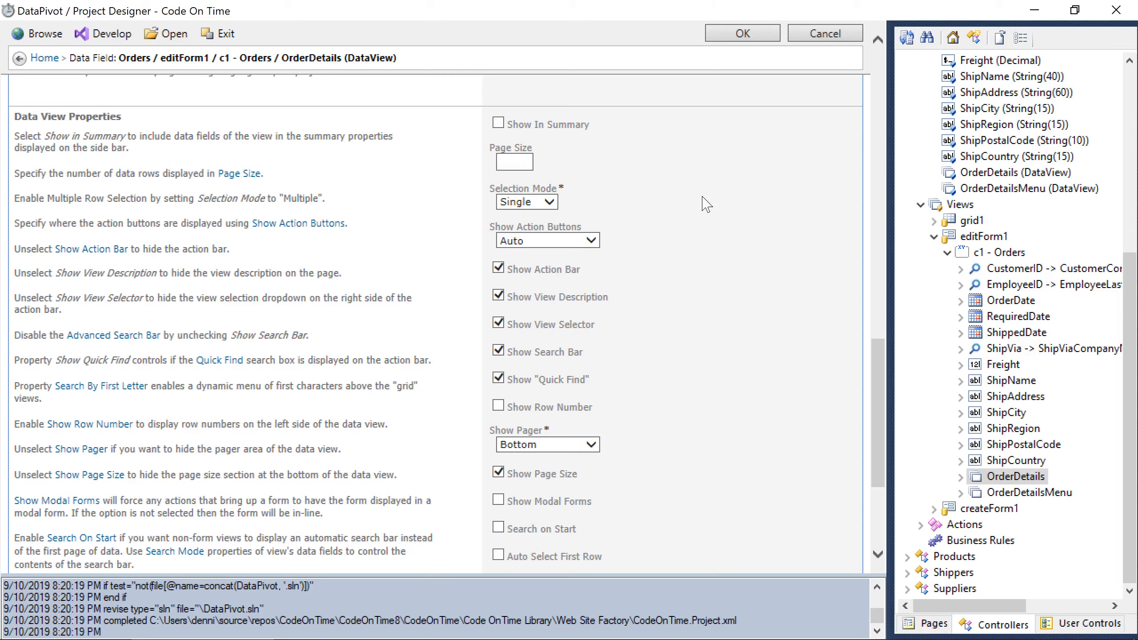
{"action": "left_click", "coordinate": [515, 163]}
{"action": "type", "text": "30"}
{"action": "left_click", "coordinate": [743, 33]}
Set the OrderDetailsMenu data view field's page size to 30, then build and browse the app.
{"action": "left_click", "coordinate": [999, 497]}
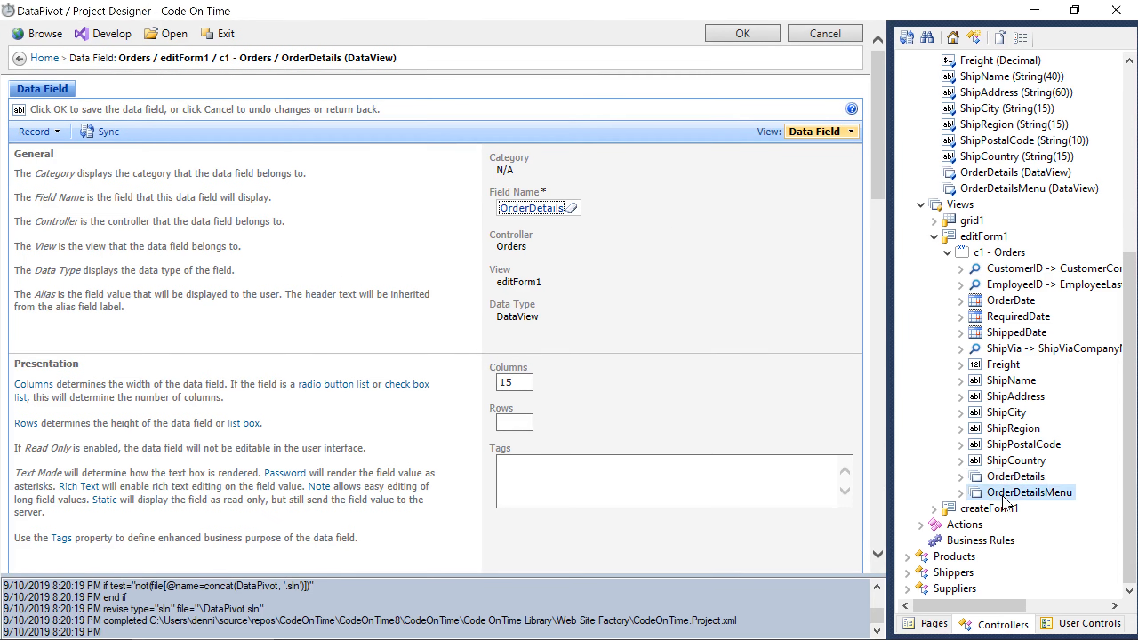
{"action": "left_click_drag", "start_coordinate": [878, 191], "coordinate": [918, 481]}
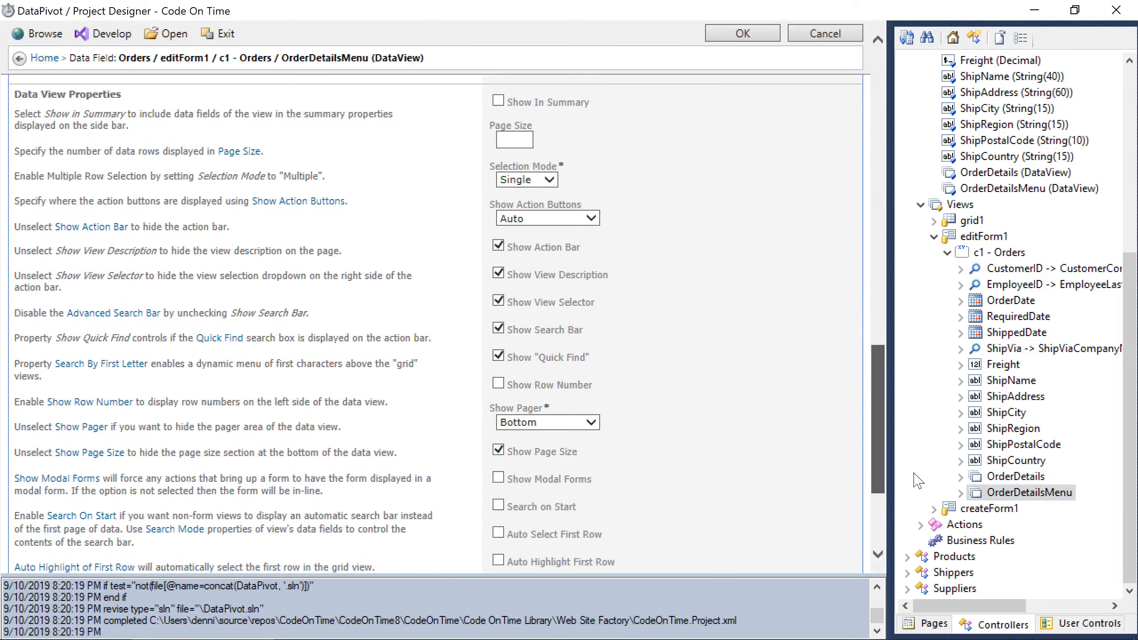
{"action": "left_click", "coordinate": [518, 142]}
{"action": "type", "text": "30"}
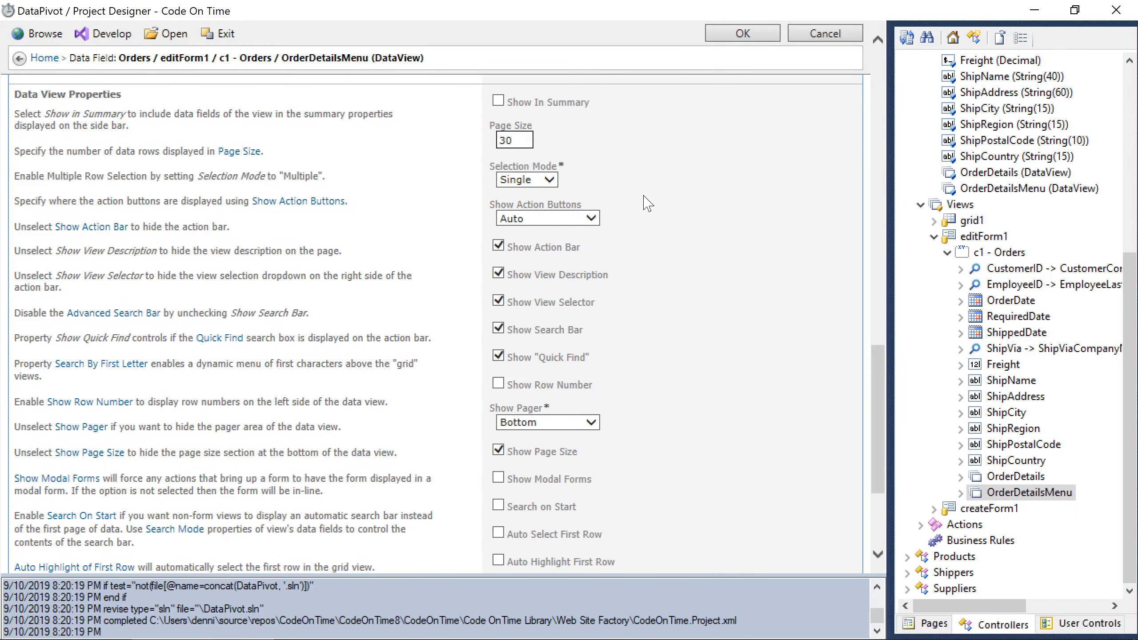
{"action": "left_click", "coordinate": [755, 32]}
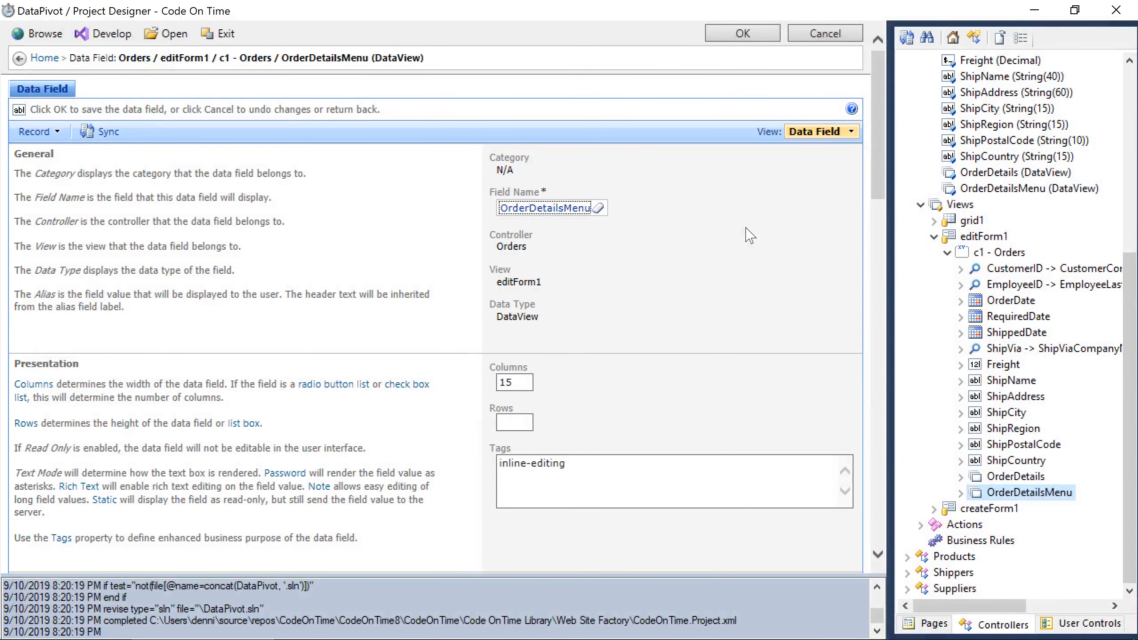
{"action": "left_click", "coordinate": [43, 35]}
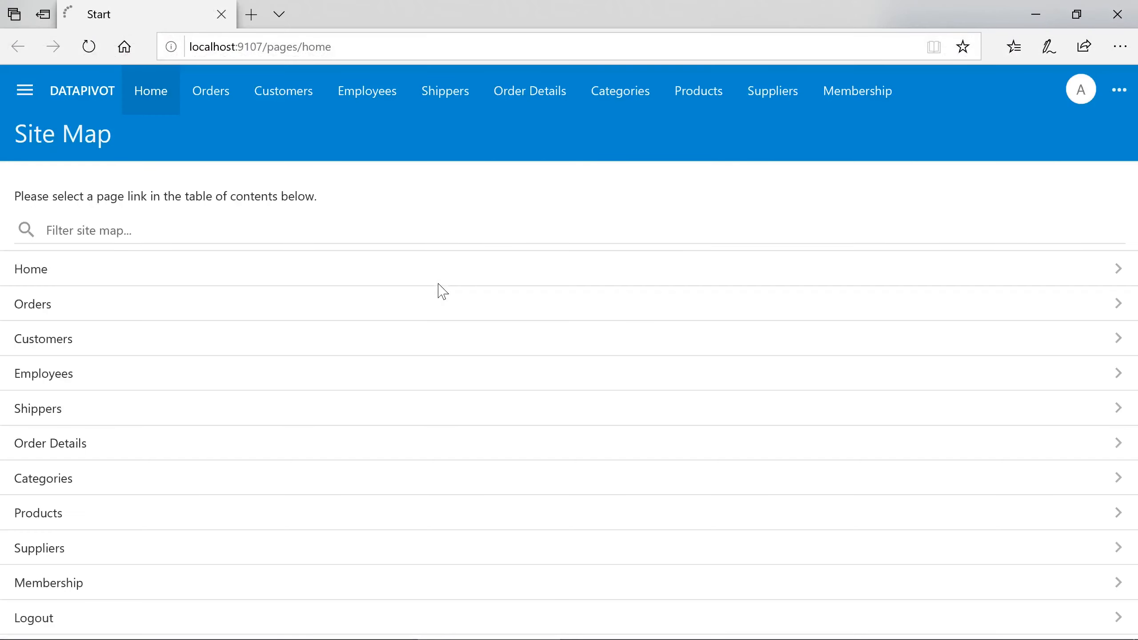
Open the Vins et alcools Chevalier order, scroll to Order Details, and switch it to edit mode.
{"action": "left_click", "coordinate": [234, 98]}
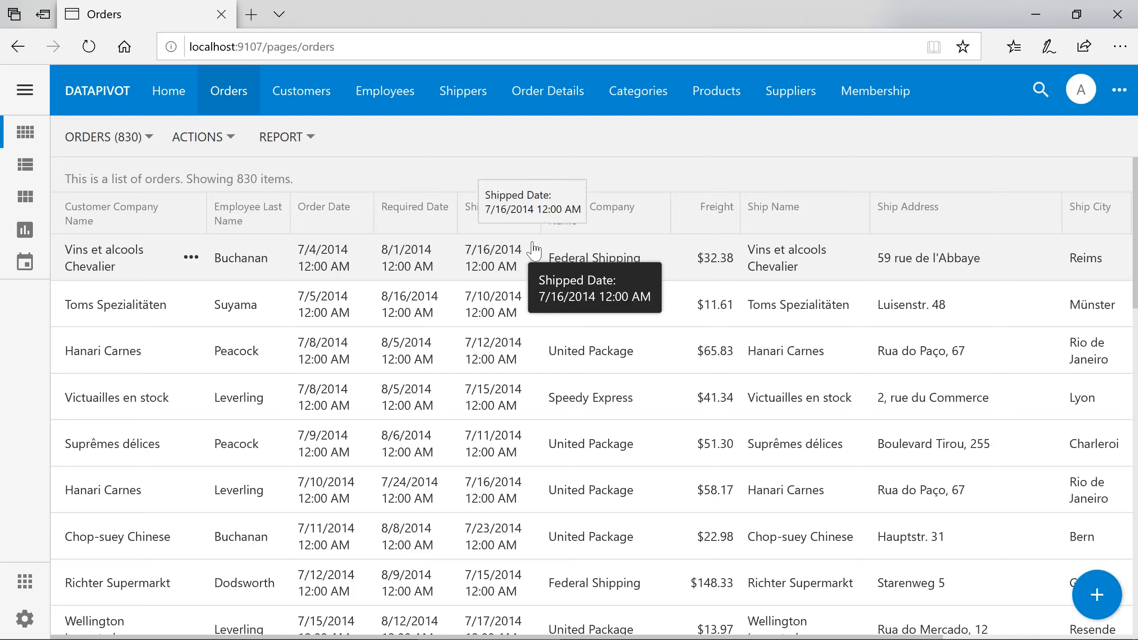
{"action": "left_click", "coordinate": [534, 252]}
{"action": "scroll", "coordinate": [534, 251], "scroll_direction": "down", "scroll_amount": 5}
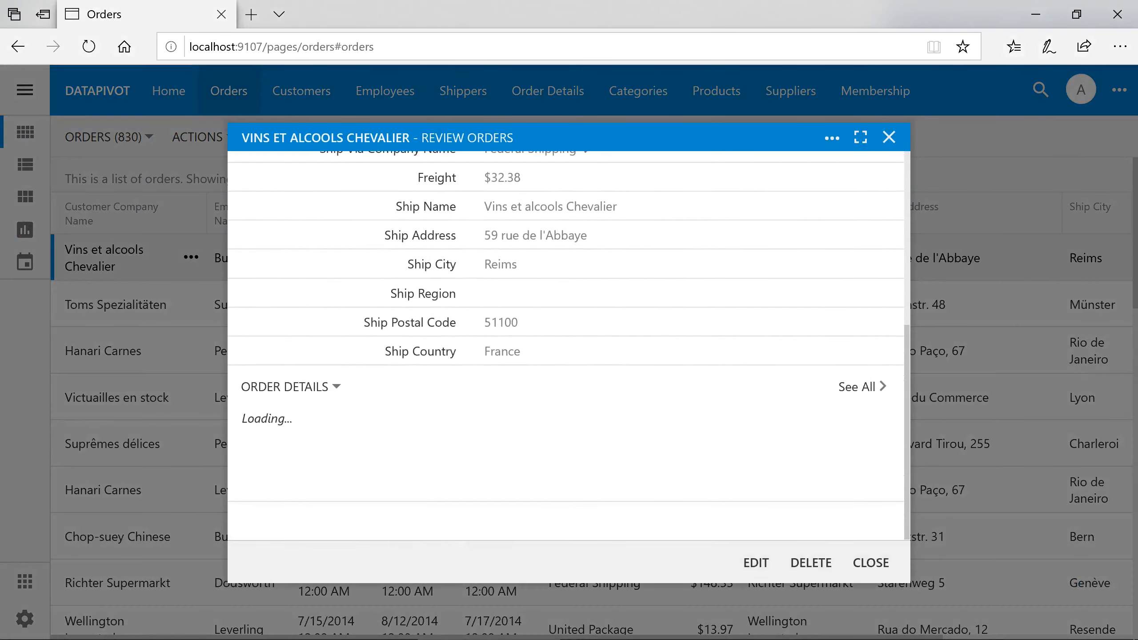
{"action": "scroll", "coordinate": [531, 247], "scroll_direction": "down", "scroll_amount": 3}
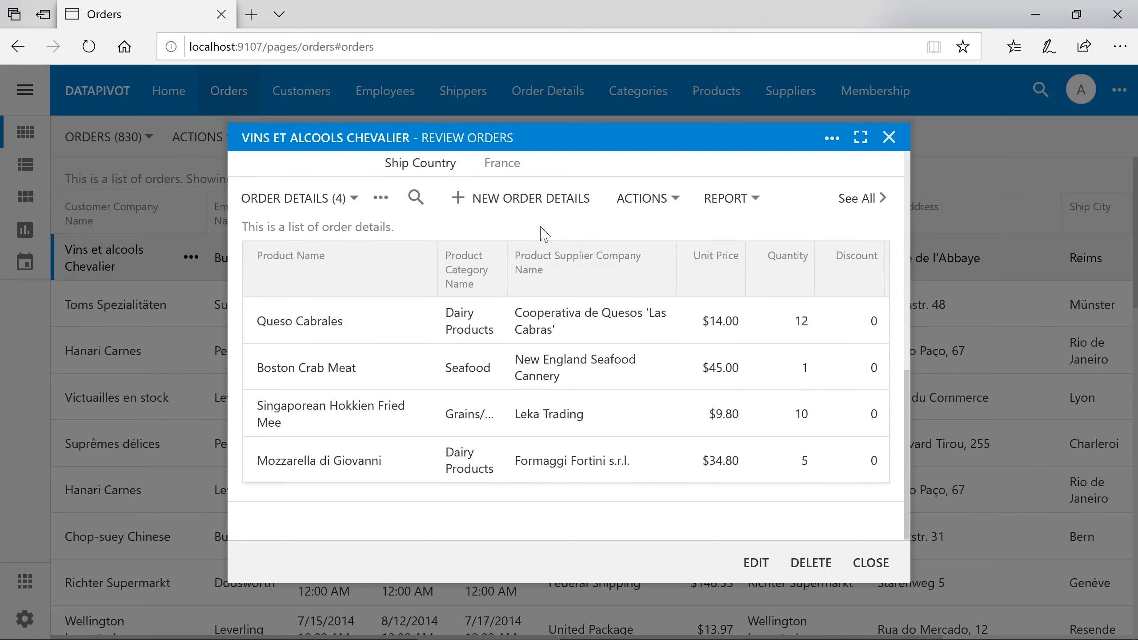
{"action": "left_click", "coordinate": [756, 563]}
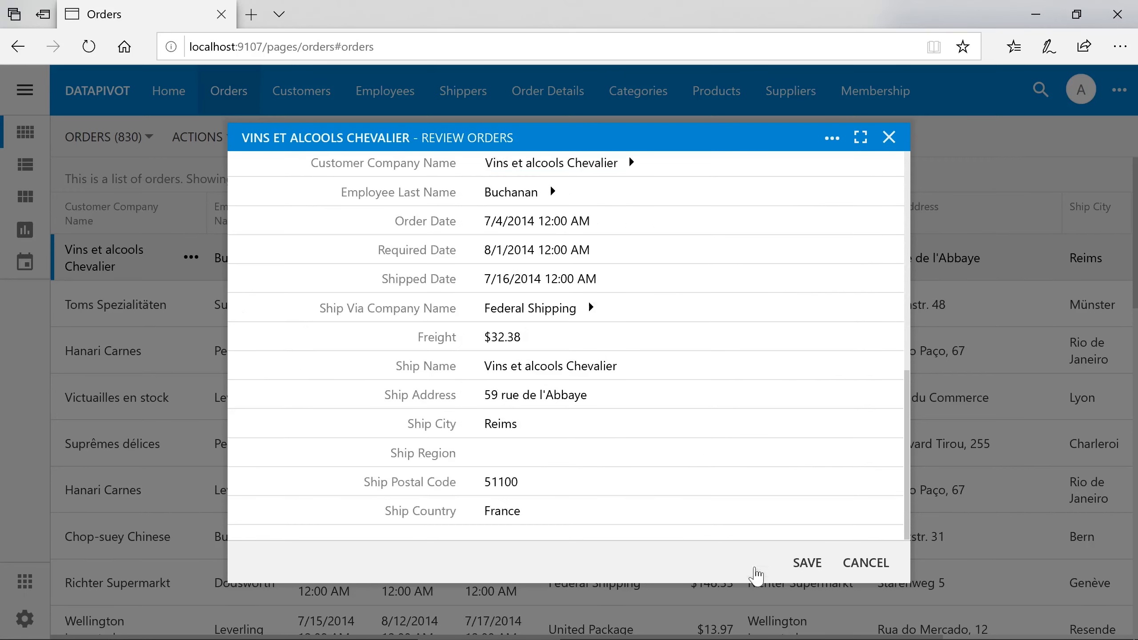
{"action": "scroll", "coordinate": [662, 395], "scroll_direction": "down", "scroll_amount": 4}
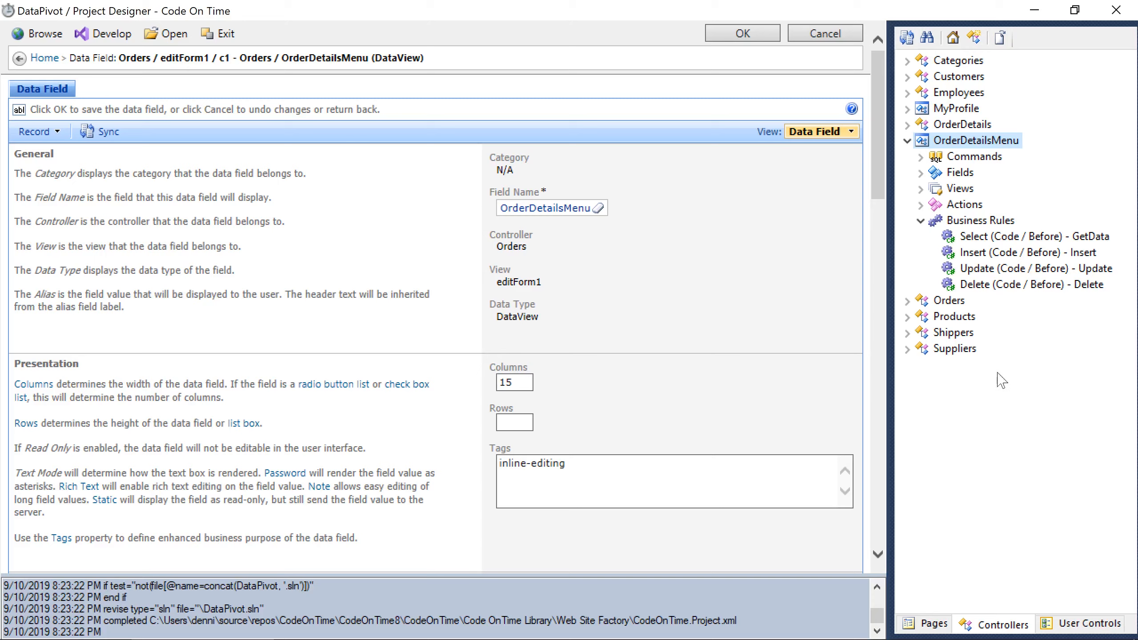
Edit the Select (Code / Before) GetData rule of OrderDetailsMenu in Visual Studio.
{"action": "left_click", "coordinate": [1022, 243]}
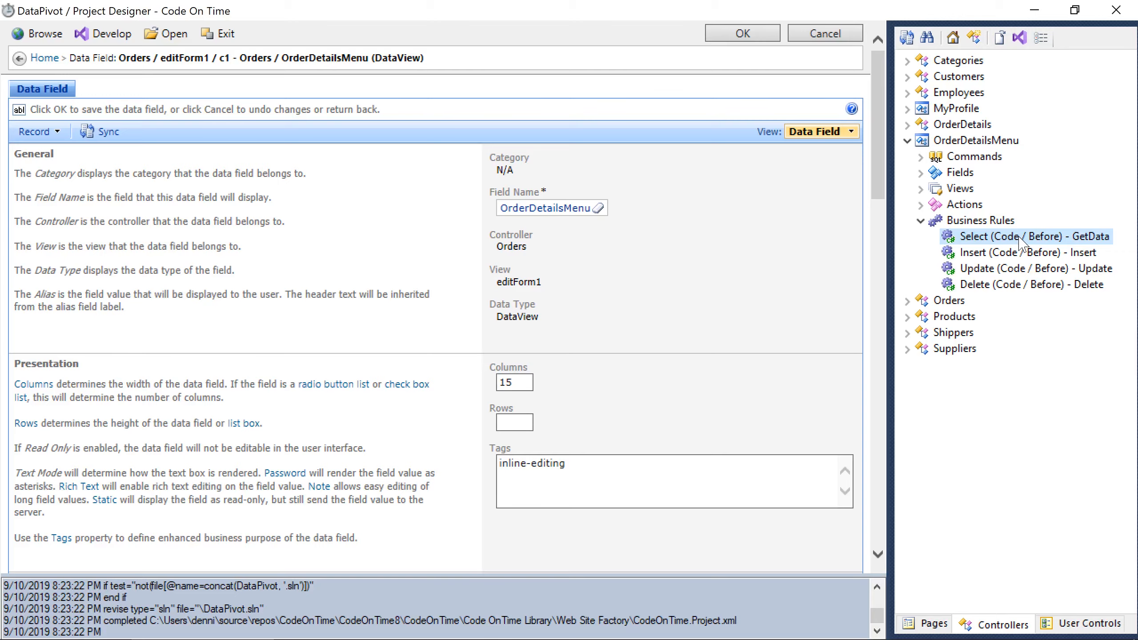
{"action": "right_click", "coordinate": [1023, 245]}
{"action": "left_click", "coordinate": [1038, 266]}
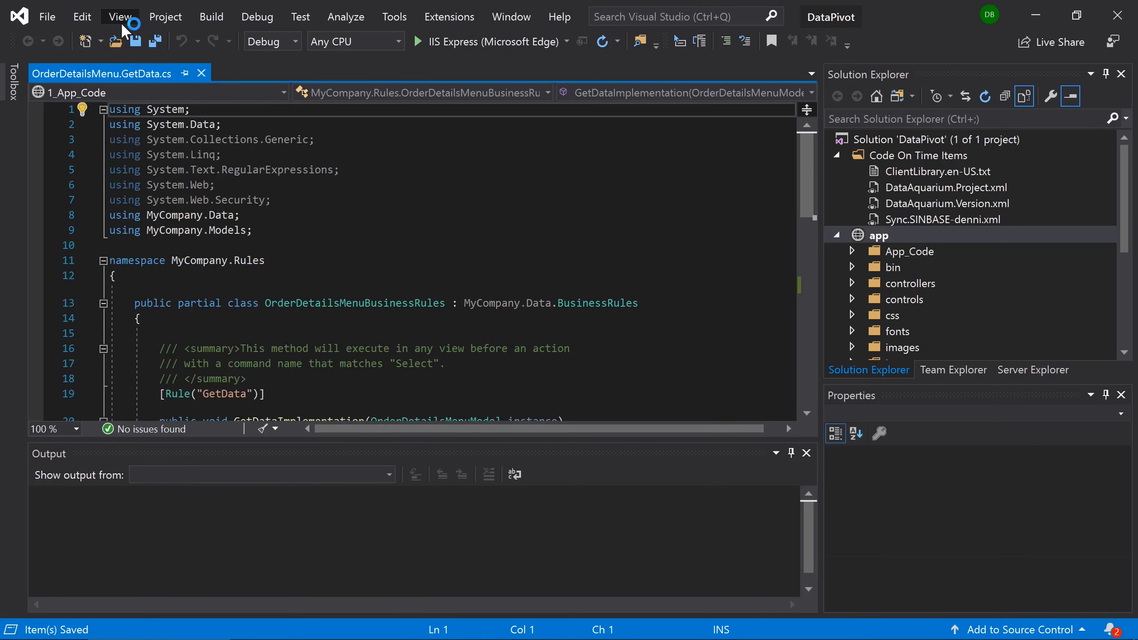
Show the editor full screen, review the DataTable and ResultSet lines, and go to the populate-rows comment.
{"action": "left_click", "coordinate": [120, 19]}
{"action": "left_click", "coordinate": [269, 426]}
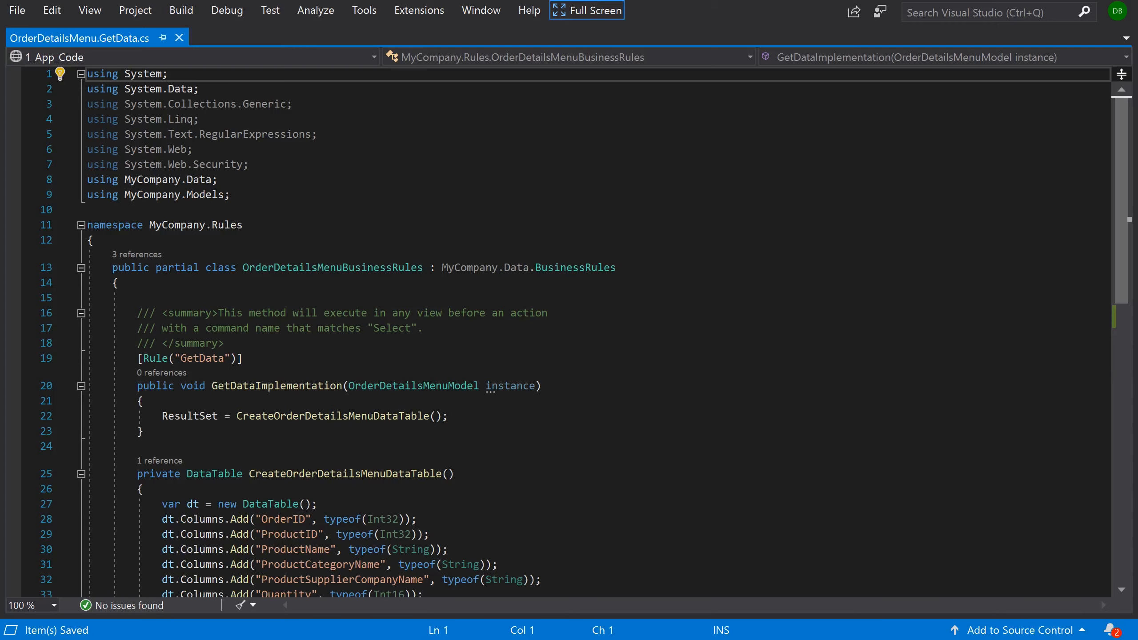
{"action": "left_click", "coordinate": [274, 504]}
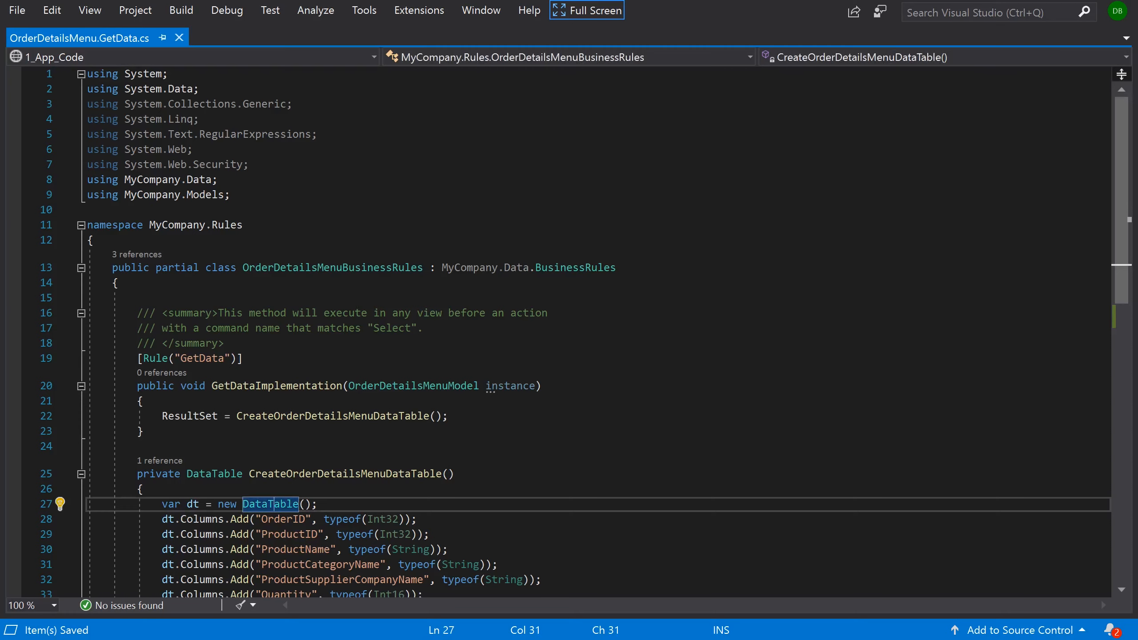
{"action": "left_click", "coordinate": [187, 417]}
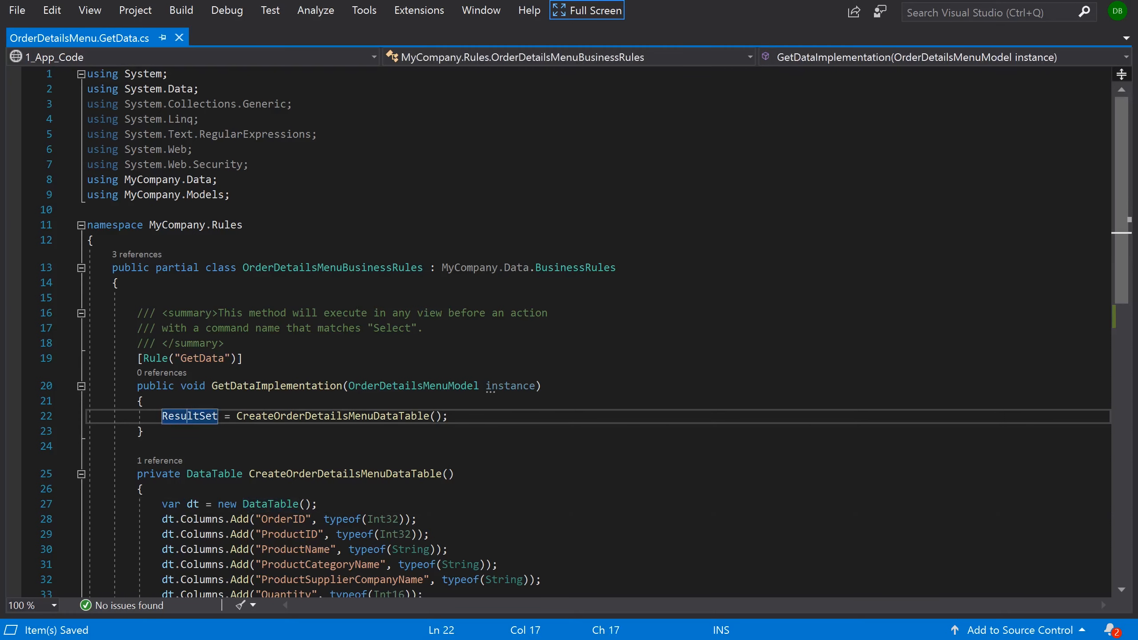
{"action": "scroll", "coordinate": [565, 332], "scroll_direction": "down", "scroll_amount": 5}
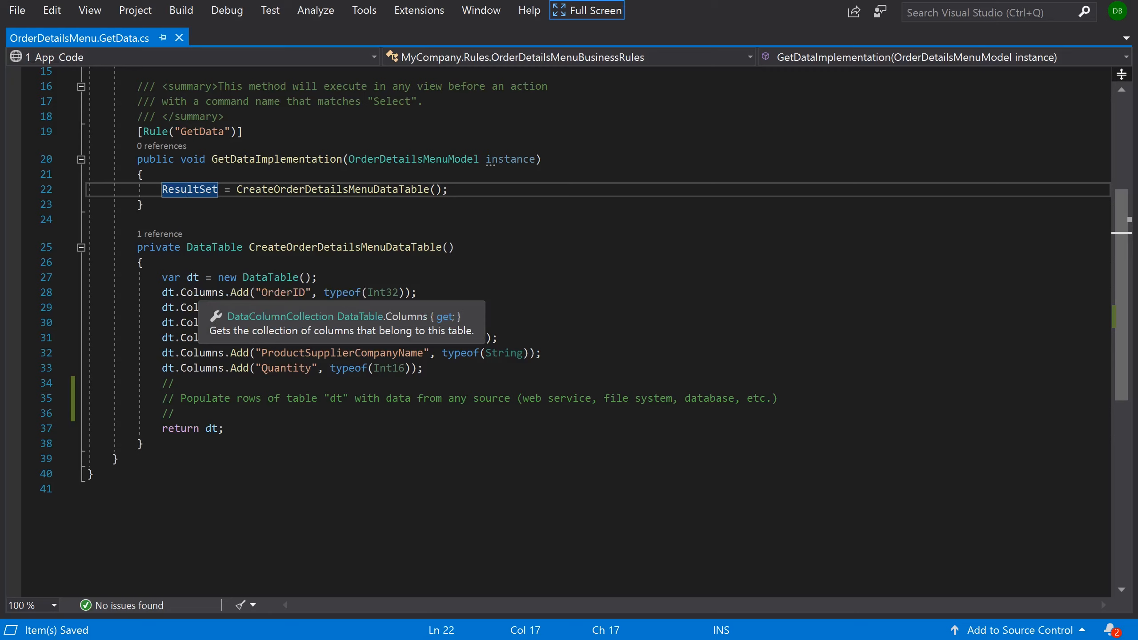
{"action": "left_click", "coordinate": [178, 413]}
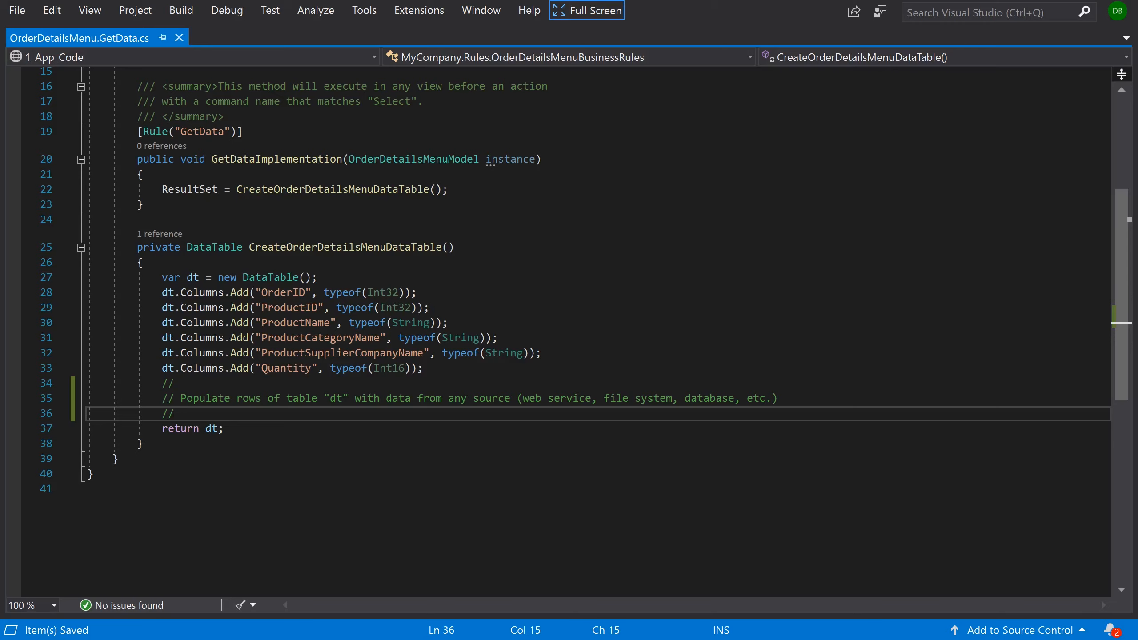
Add 'var orderID = SelectFieldValue("OrderID");' below the populate-rows comment, with blank lines around it.
{"action": "key", "text": "Return"}
{"action": "key", "text": "Return"}
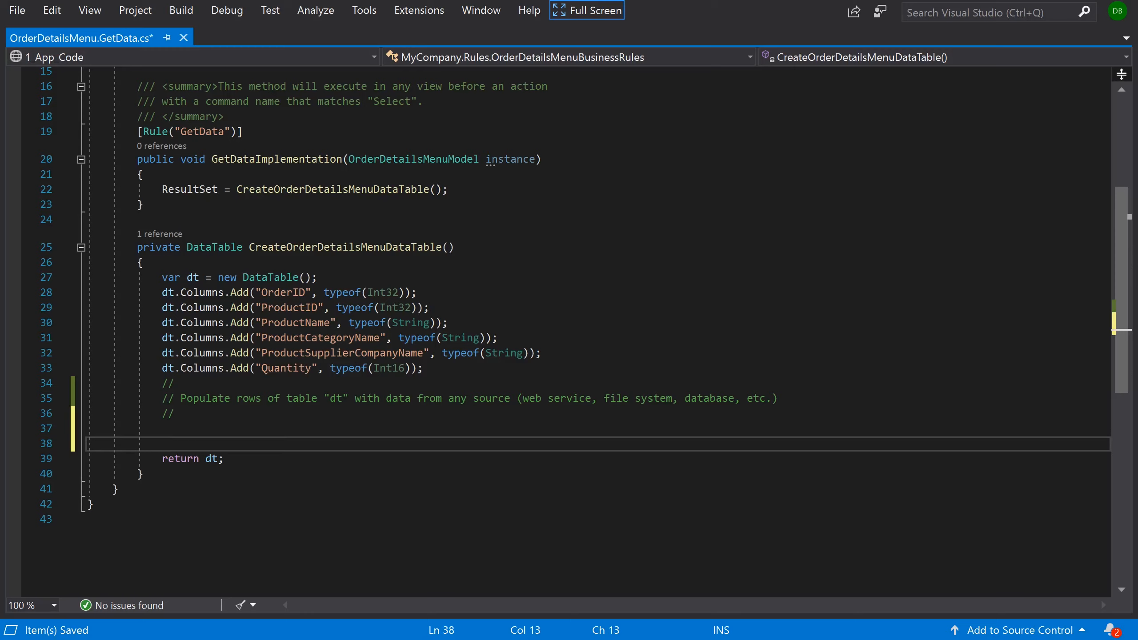
{"action": "type", "text": "var orderID = SelectField"}
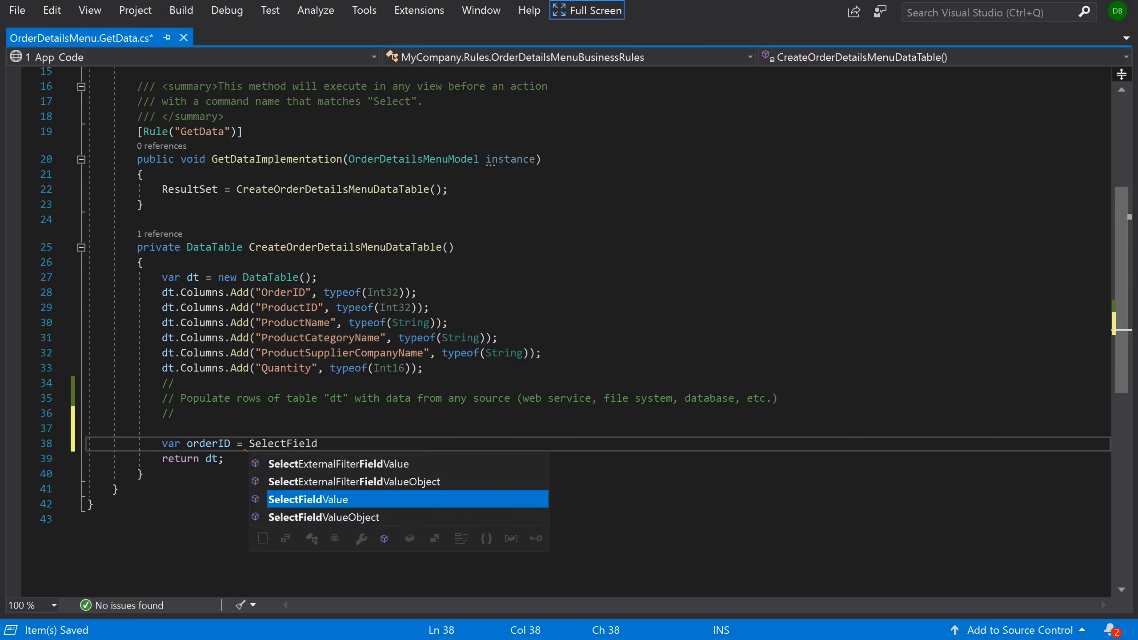
{"action": "type", "text": "Value(\"OrderID\");"}
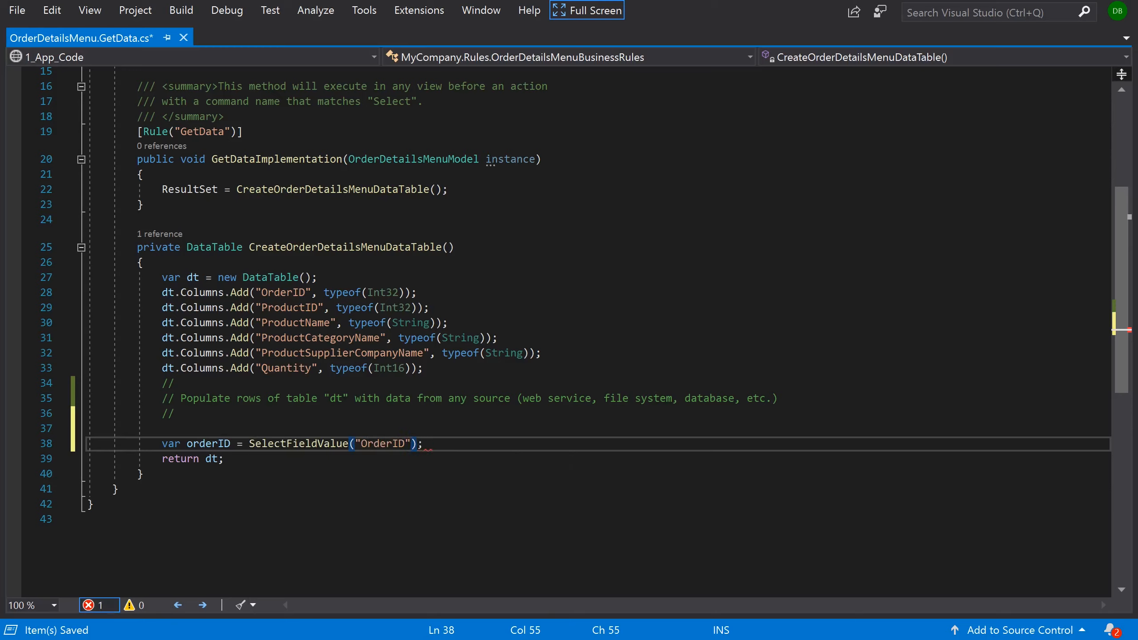
{"action": "key", "text": "Return"}
{"action": "key", "text": "Return"}
{"action": "key", "text": "Return"}
{"action": "key", "text": "Up"}
{"action": "key", "text": "Up"}
{"action": "key", "text": "Return"}
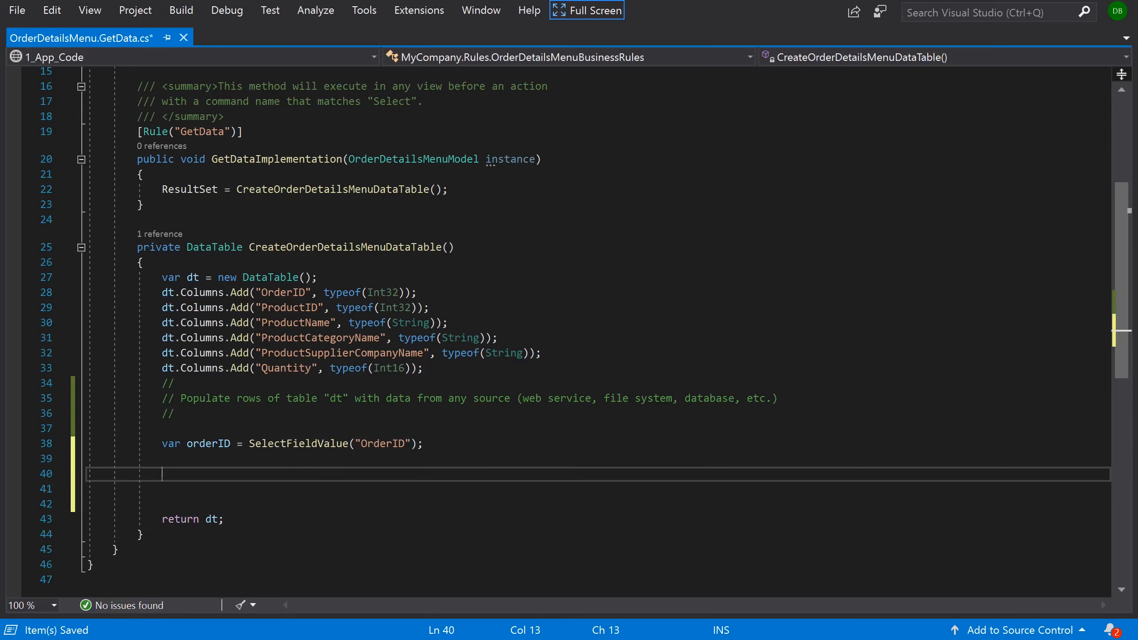